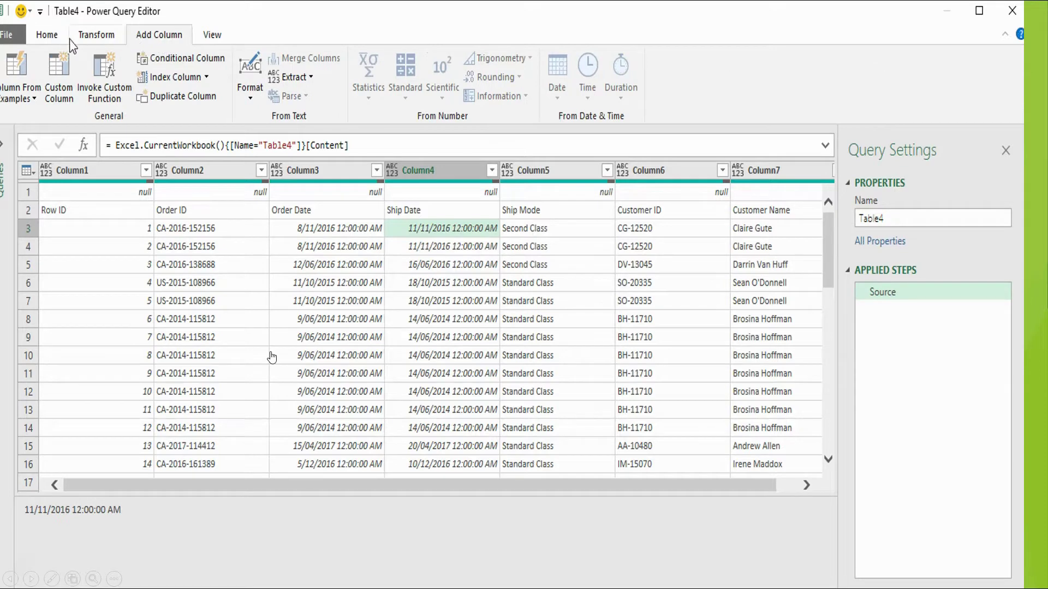
Remove the top 1 row from the Table4 query
{"action": "left_click", "coordinate": [301, 99]}
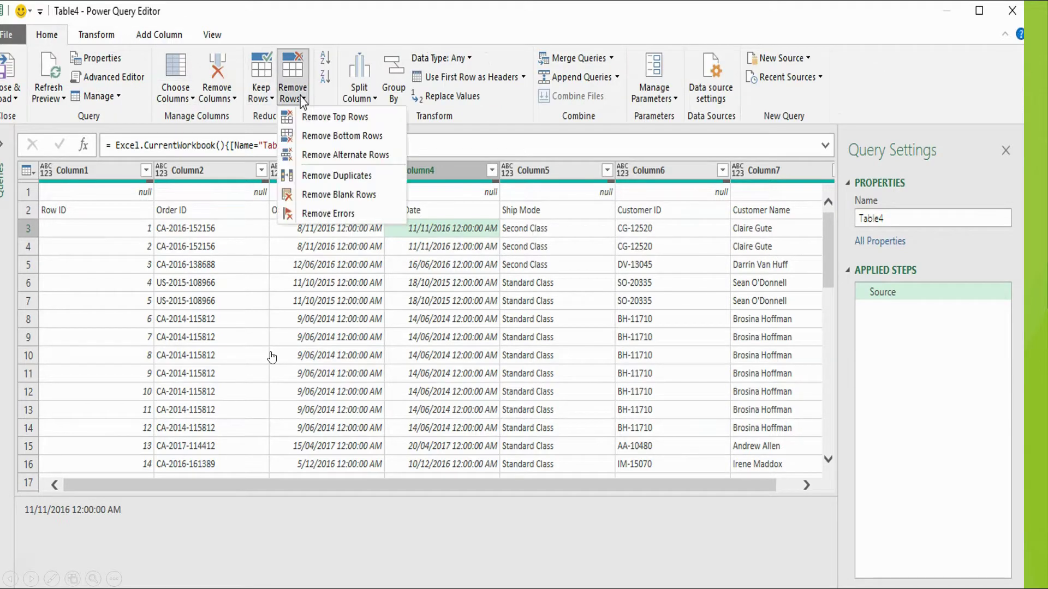
{"action": "left_click", "coordinate": [339, 117]}
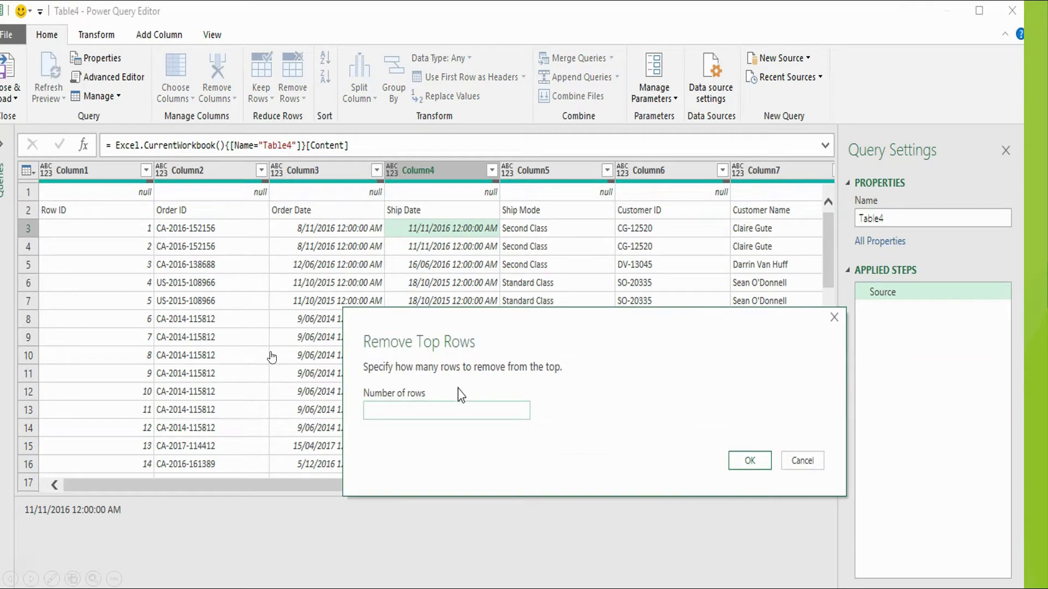
{"action": "type", "text": "1"}
{"action": "left_click", "coordinate": [737, 461]}
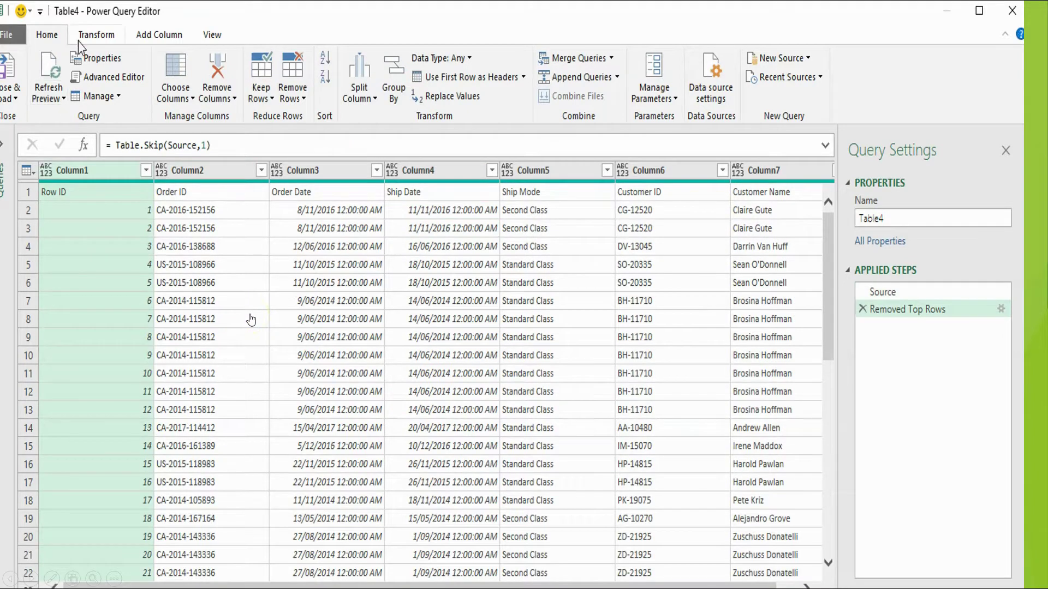
Promote the first row of the Table4 query to column headers
{"action": "left_click", "coordinate": [96, 34]}
{"action": "left_click", "coordinate": [63, 95]}
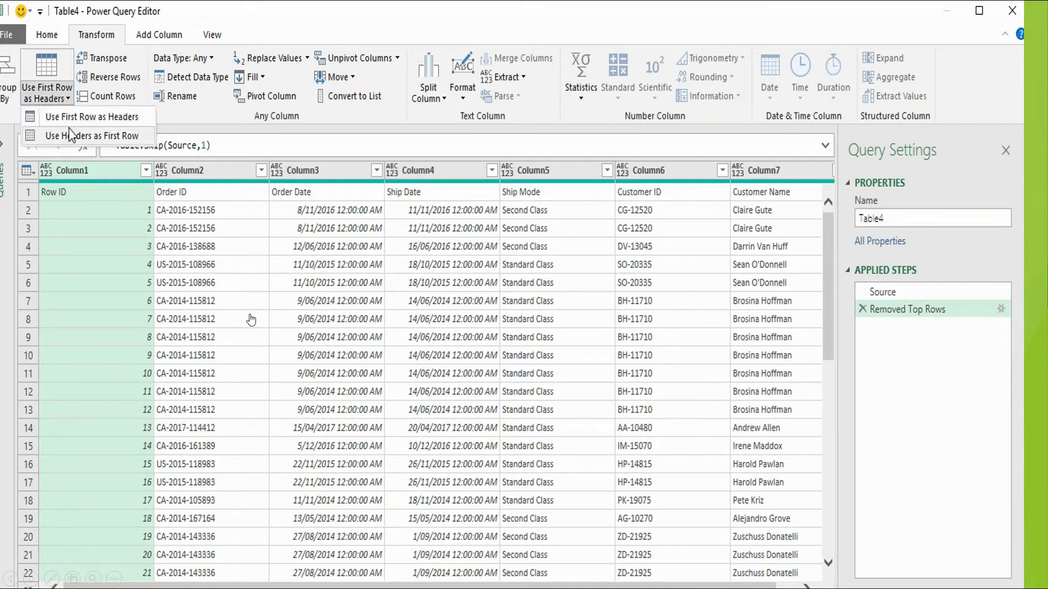
{"action": "left_click", "coordinate": [71, 117]}
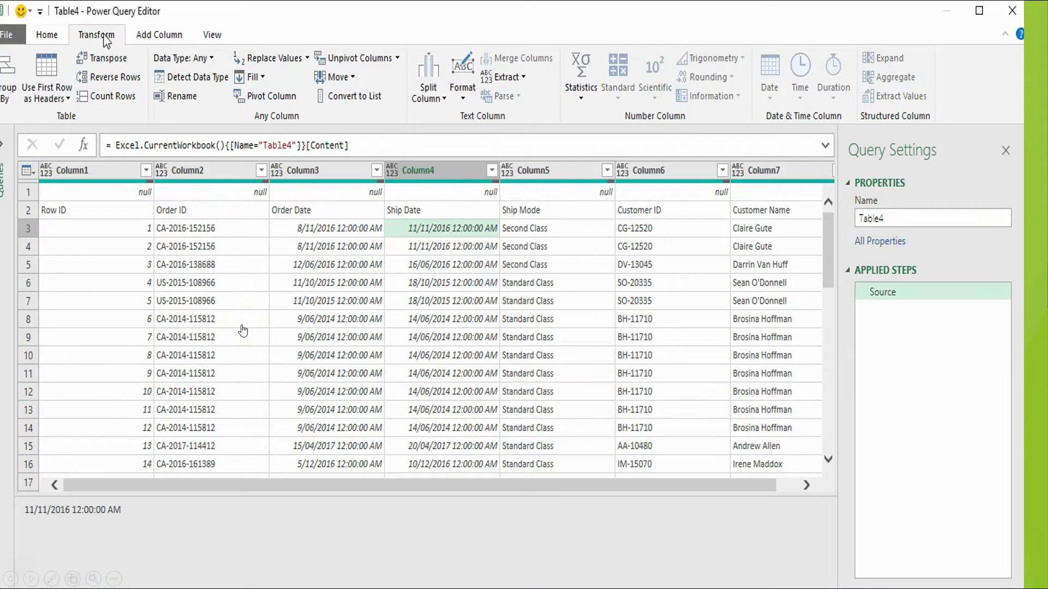
Start the Remove Top Rows command on the Table4 query
{"action": "left_click", "coordinate": [164, 36]}
{"action": "left_click", "coordinate": [72, 36]}
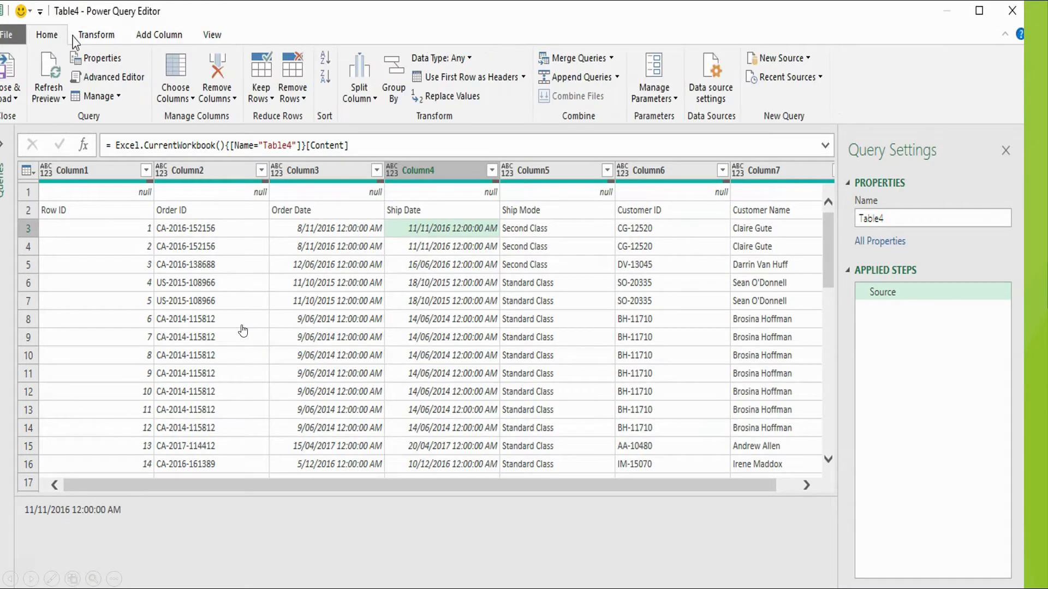
{"action": "left_click", "coordinate": [292, 95]}
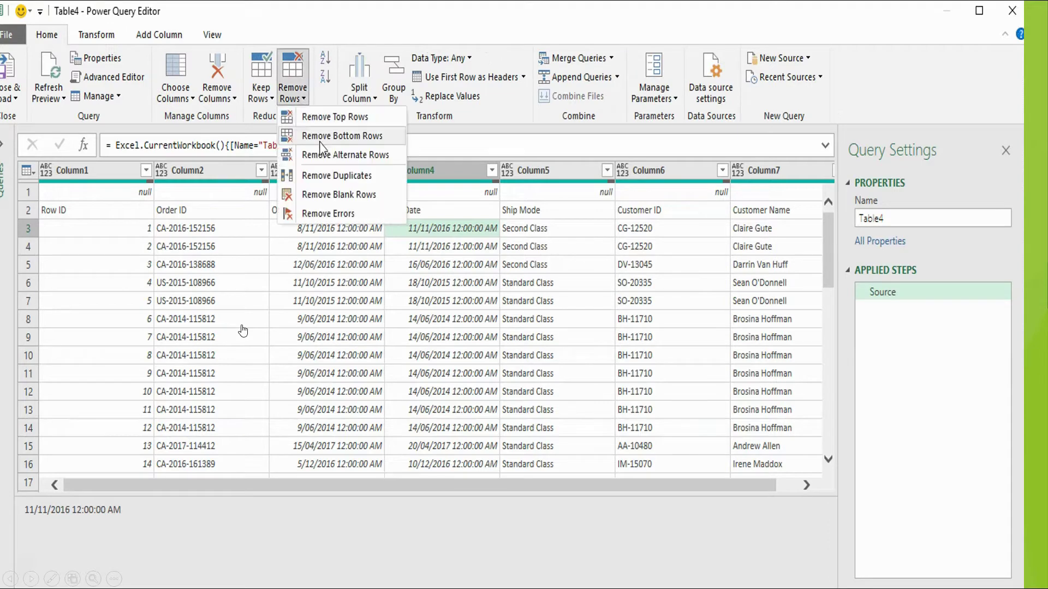
{"action": "left_click", "coordinate": [341, 117]}
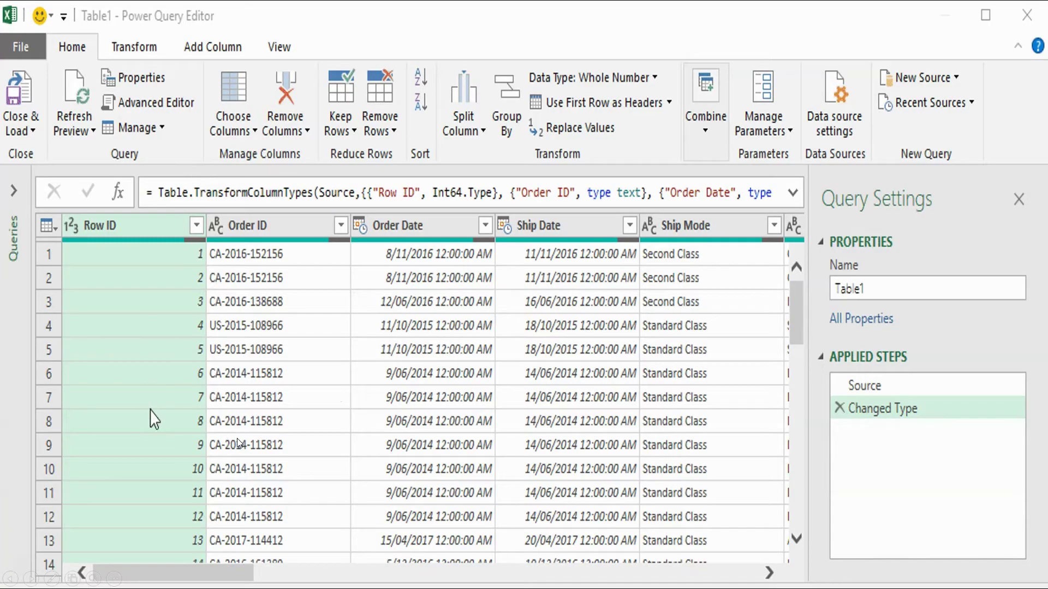
Add an index column starting from 1 to Table1 and move it to the beginning of the table
{"action": "left_click", "coordinate": [201, 50]}
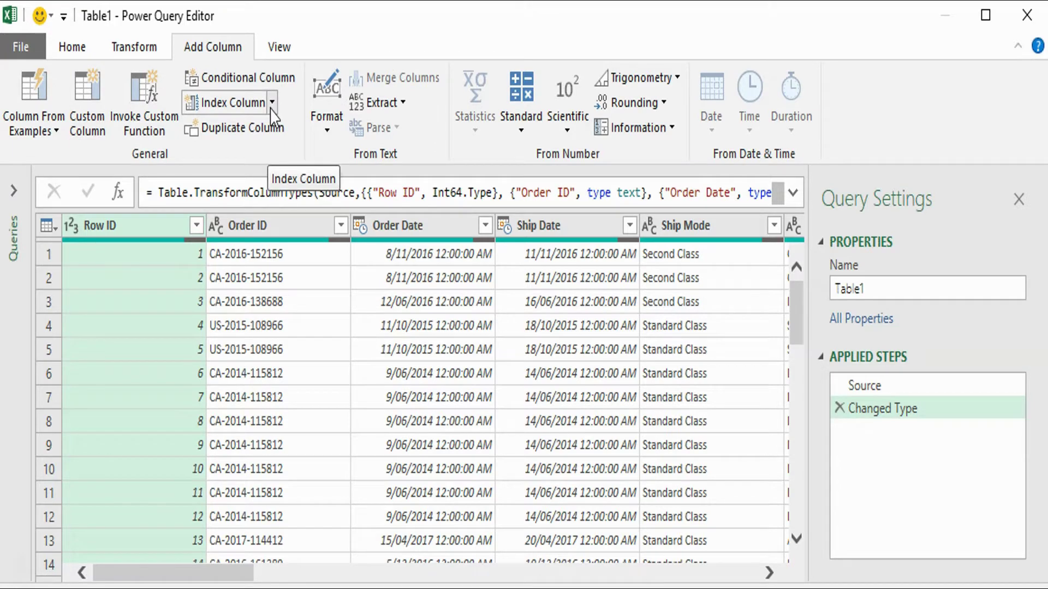
{"action": "left_click", "coordinate": [271, 104]}
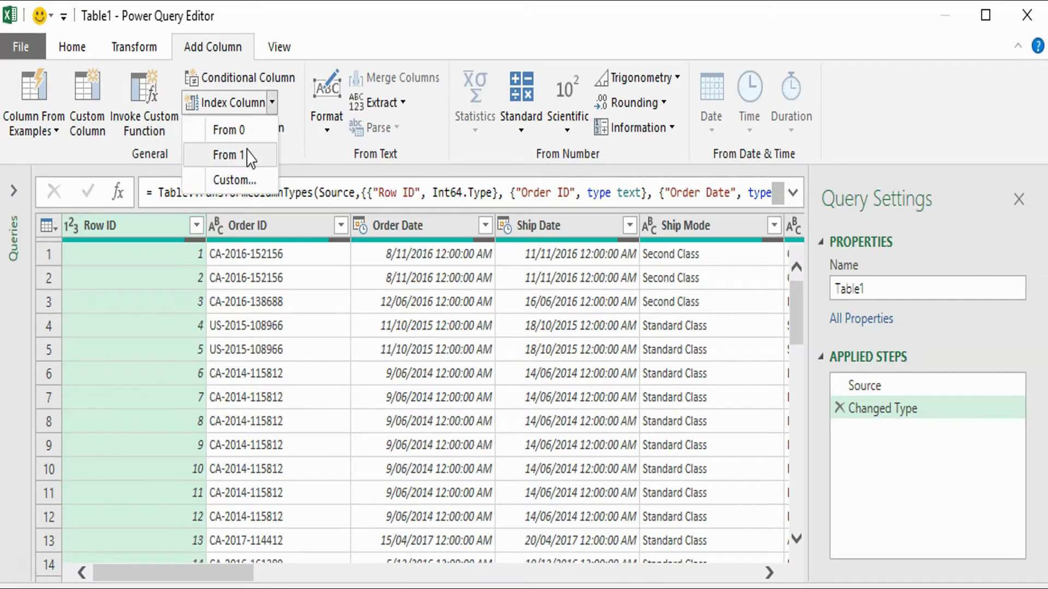
{"action": "left_click", "coordinate": [248, 152]}
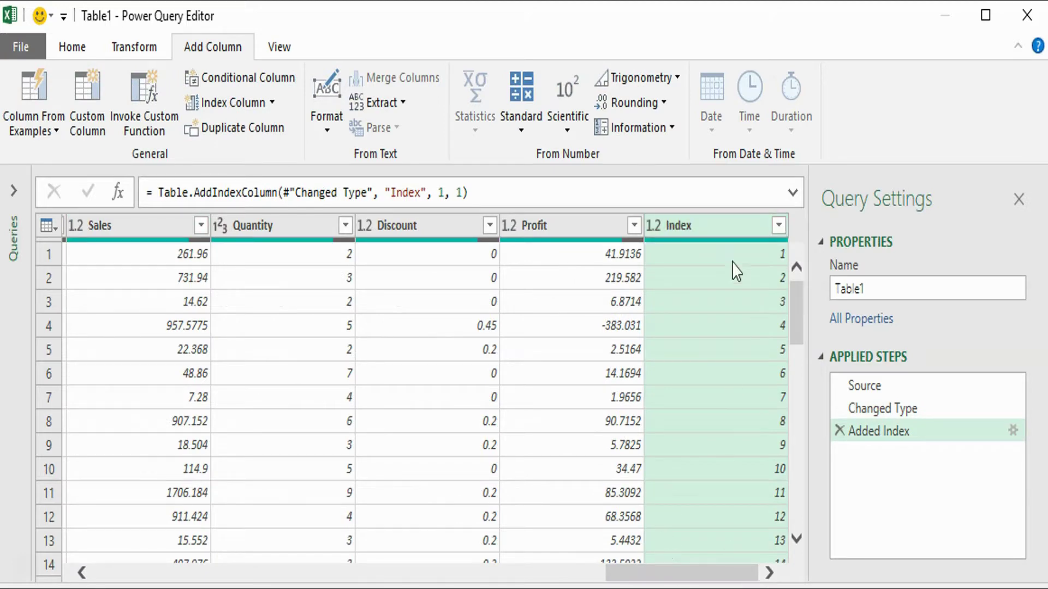
{"action": "right_click", "coordinate": [725, 236]}
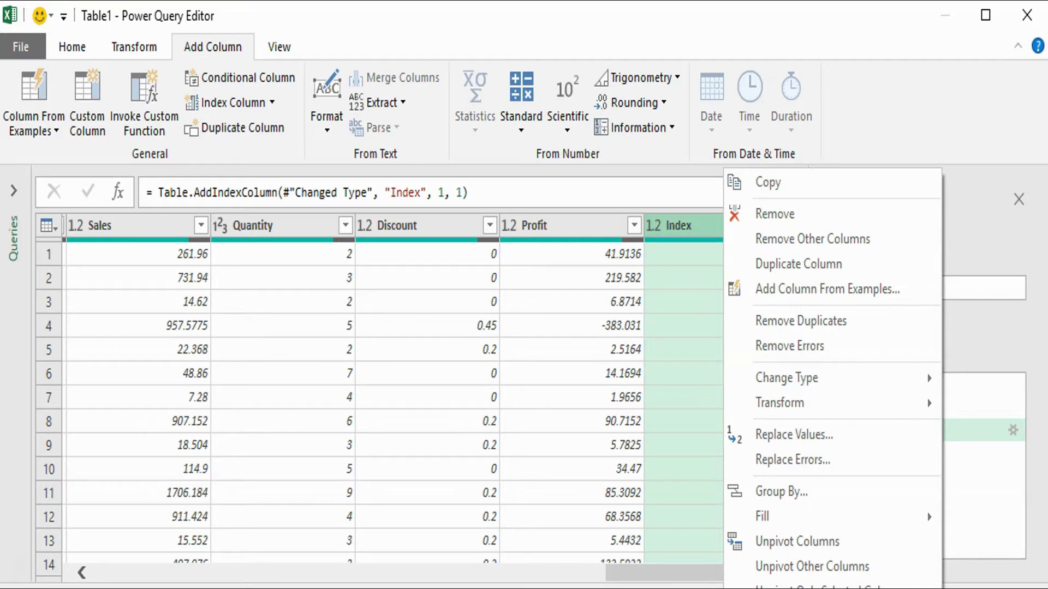
{"action": "left_click", "coordinate": [971, 588]}
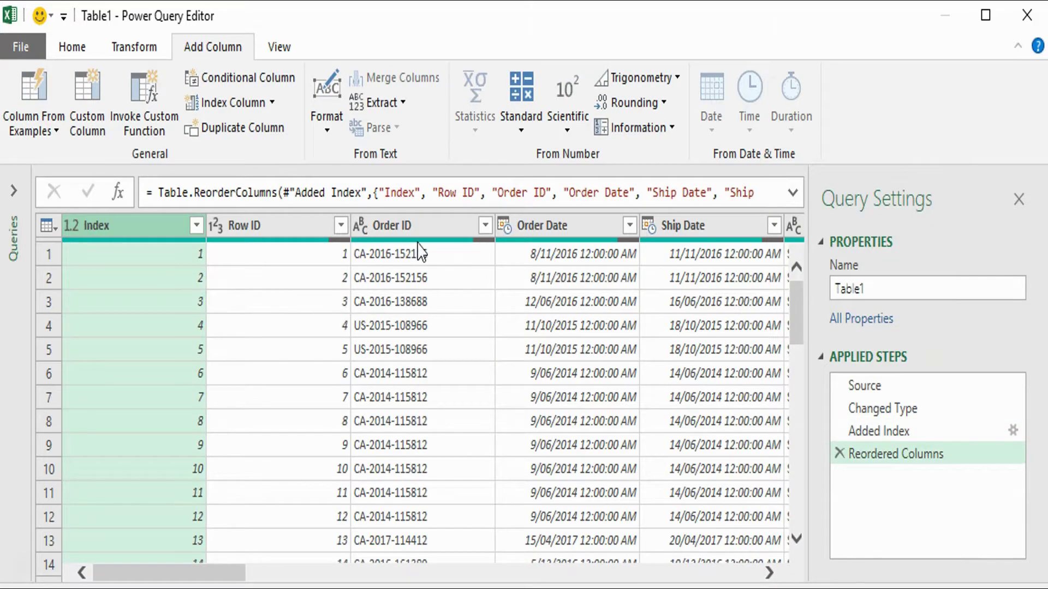
Start splitting the Order ID column of Table1
{"action": "left_click", "coordinate": [154, 50]}
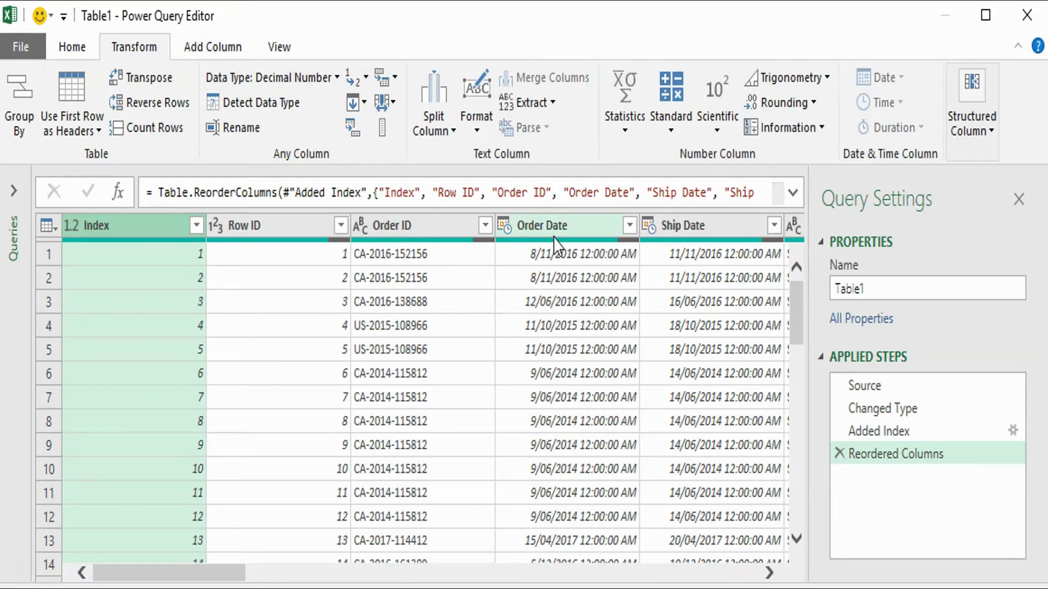
{"action": "left_click", "coordinate": [466, 236]}
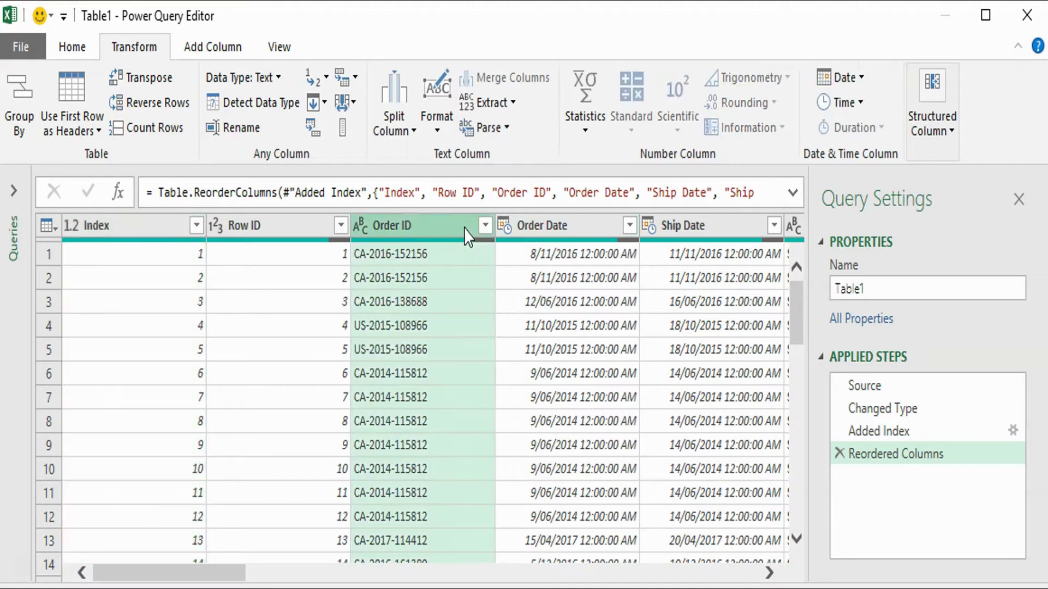
{"action": "left_click", "coordinate": [412, 131]}
{"action": "left_click", "coordinate": [434, 155]}
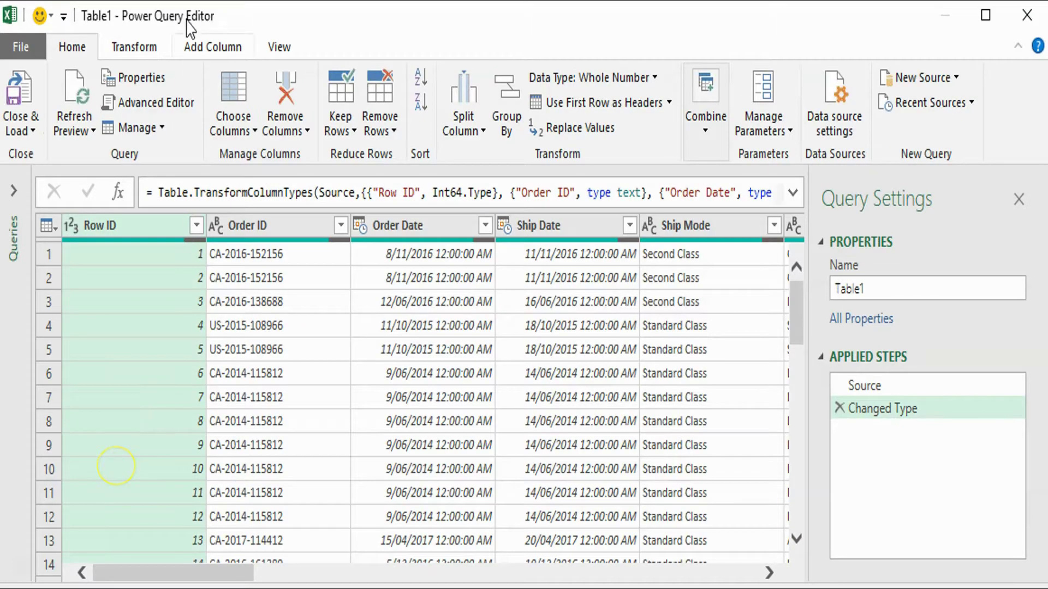
Add an index column numbered from 1 to the Table1 query and open the column's options
{"action": "left_click", "coordinate": [207, 51]}
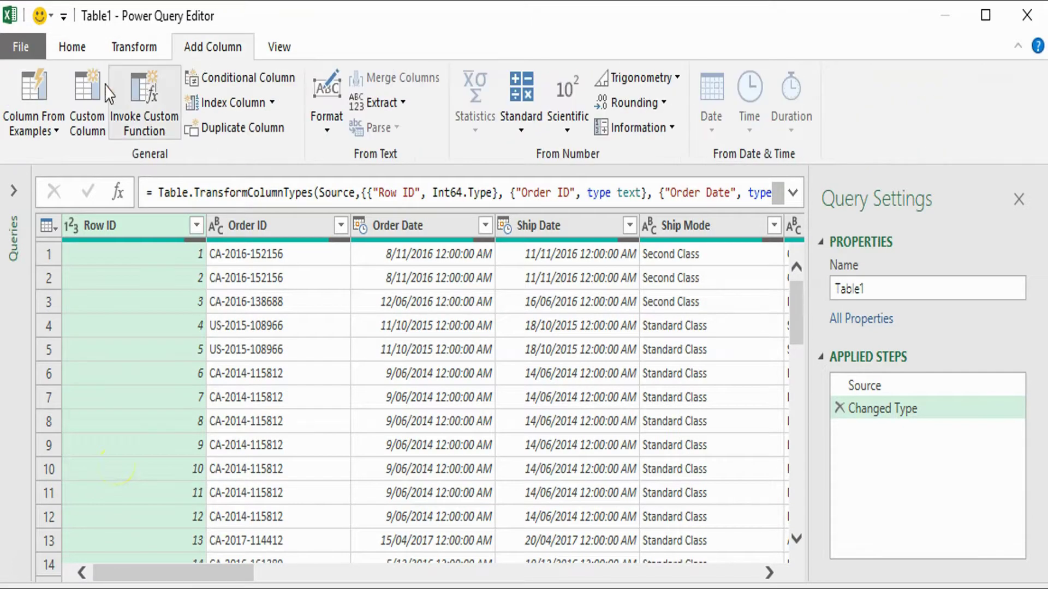
{"action": "left_click", "coordinate": [271, 104]}
{"action": "left_click", "coordinate": [227, 152]}
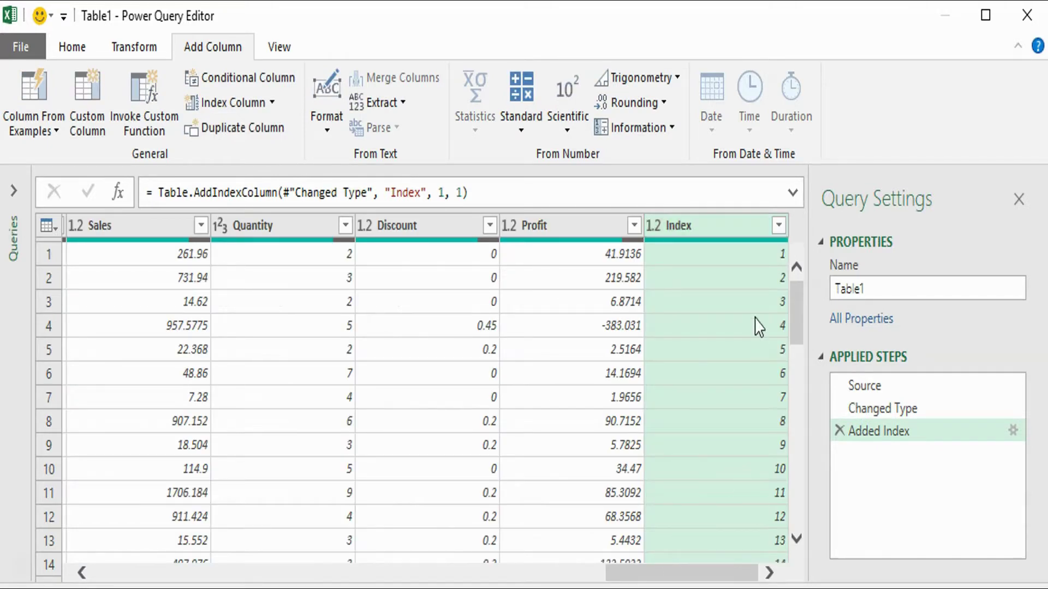
{"action": "right_click", "coordinate": [724, 228]}
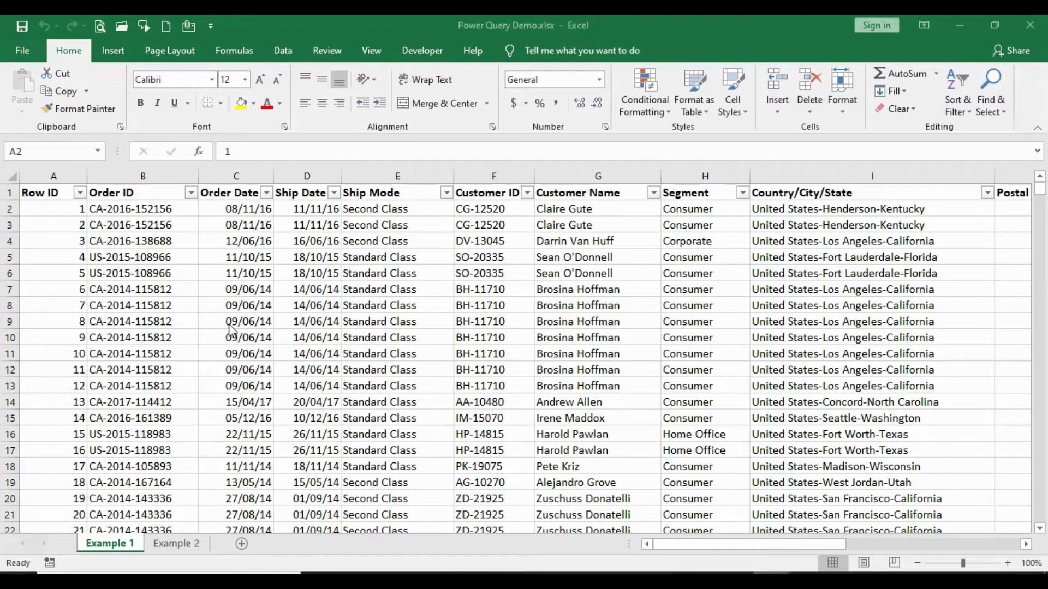
Examine the Row ID and Order ID data on the Example 1 sheet down to its last record, and return to cell A1
{"action": "left_click", "coordinate": [280, 55]}
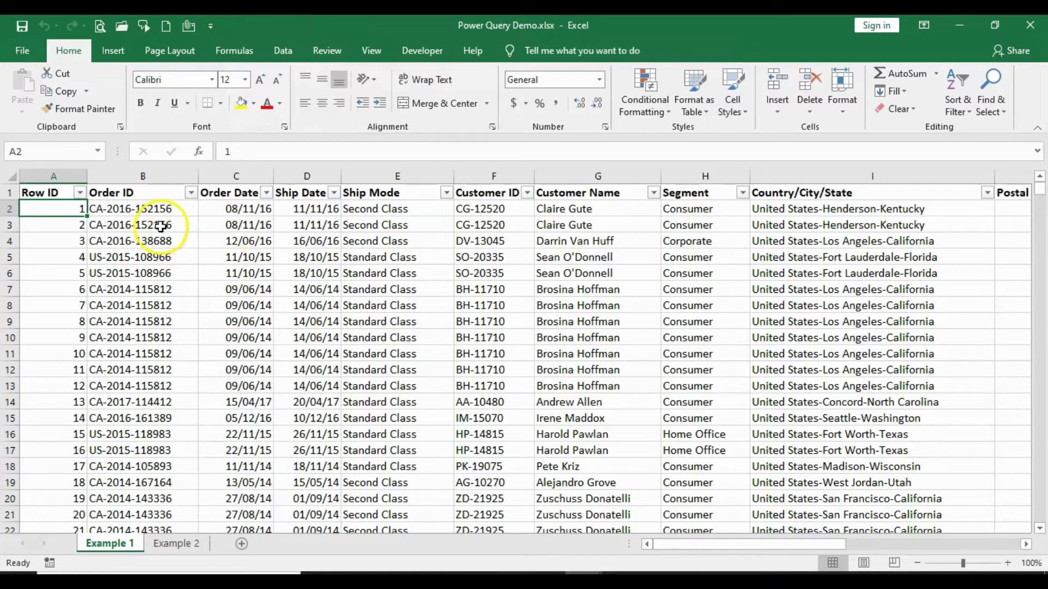
{"action": "left_click", "coordinate": [135, 220]}
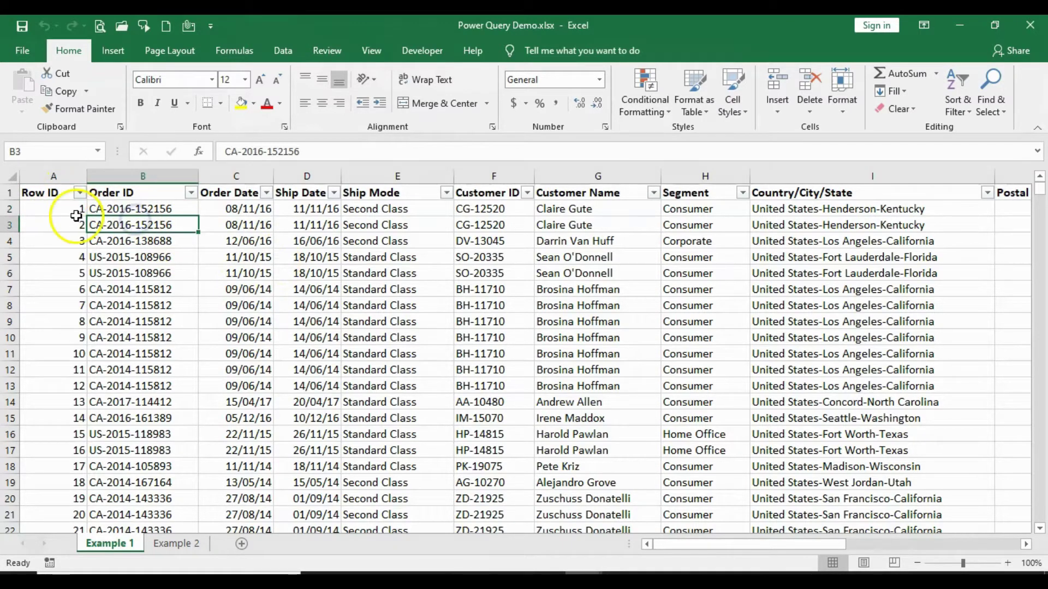
{"action": "left_click_drag", "start_coordinate": [76, 212], "coordinate": [87, 204]}
{"action": "key", "text": "ctrl+shift+Down"}
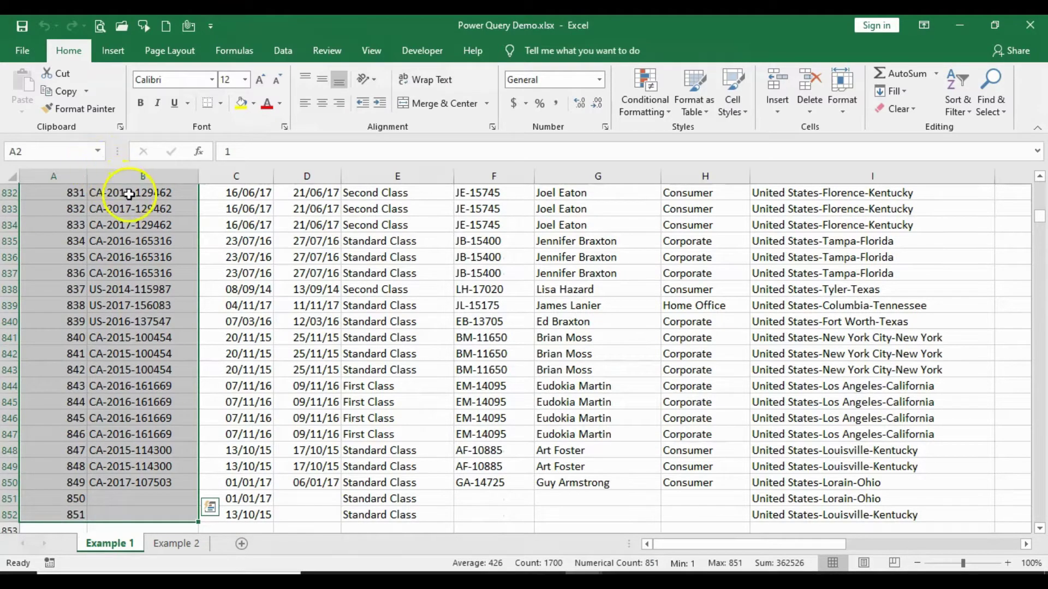
{"action": "scroll", "coordinate": [292, 234], "scroll_direction": "up", "scroll_amount": 6}
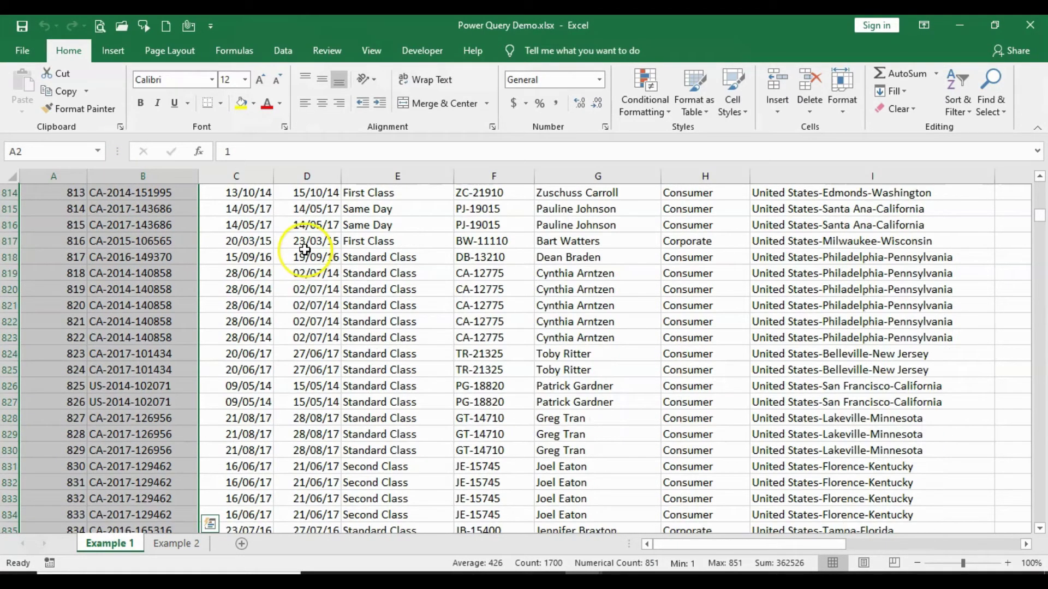
{"action": "key", "text": "ctrl+Home"}
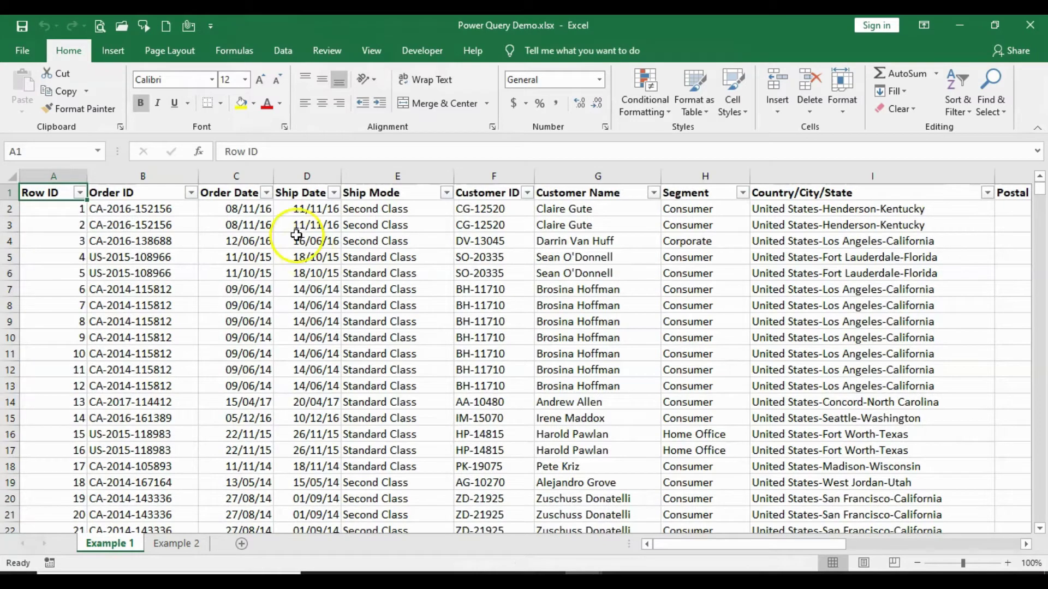
Examine the Example 1 table's columns from Segment across to Profit, and go back to the first Row ID record
{"action": "left_click", "coordinate": [604, 242]}
{"action": "key", "text": "Right"}
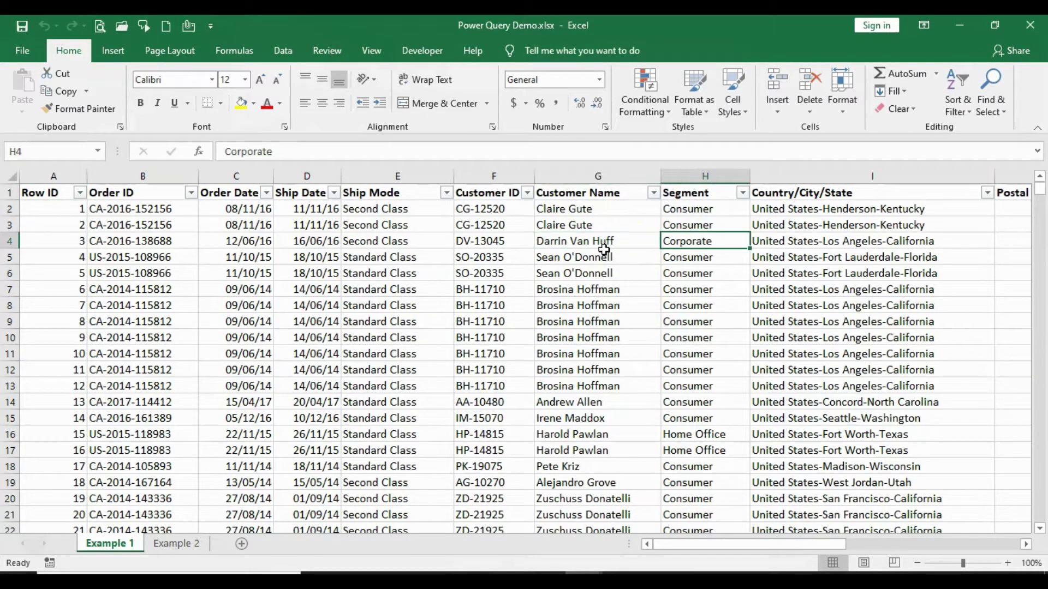
{"action": "key", "text": "Right"}
{"action": "key", "text": "Right"}
{"action": "key", "text": "Right"}
{"action": "key", "text": "Up"}
{"action": "key", "text": "Up"}
{"action": "key", "text": "Right"}
{"action": "key", "text": "Right"}
{"action": "key", "text": "Right"}
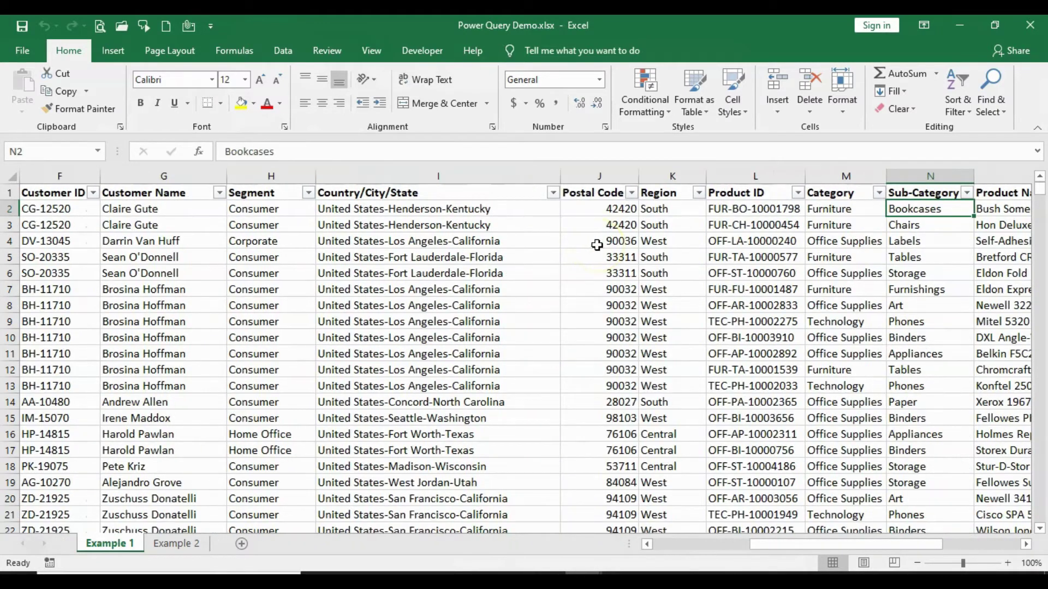
{"action": "key", "text": "Right"}
{"action": "key", "text": "Right"}
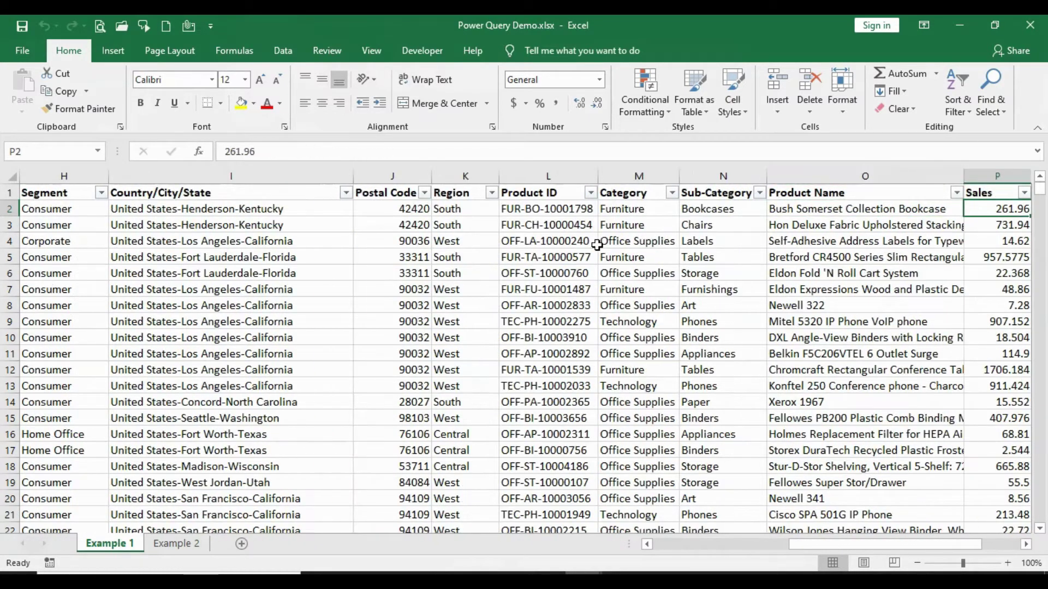
{"action": "key", "text": "Right"}
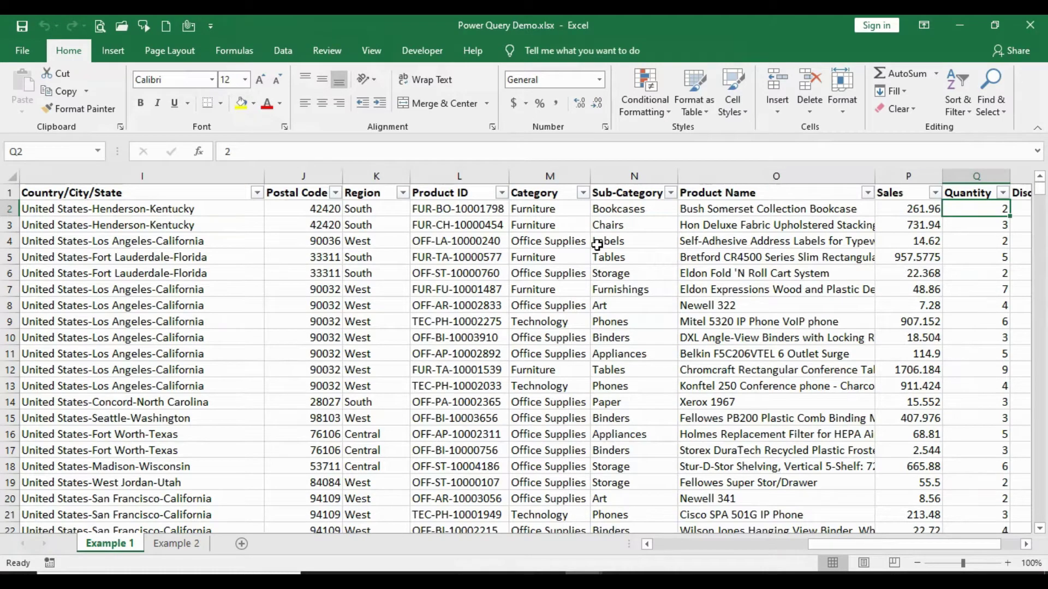
{"action": "key", "text": "Right"}
{"action": "key", "text": "Right"}
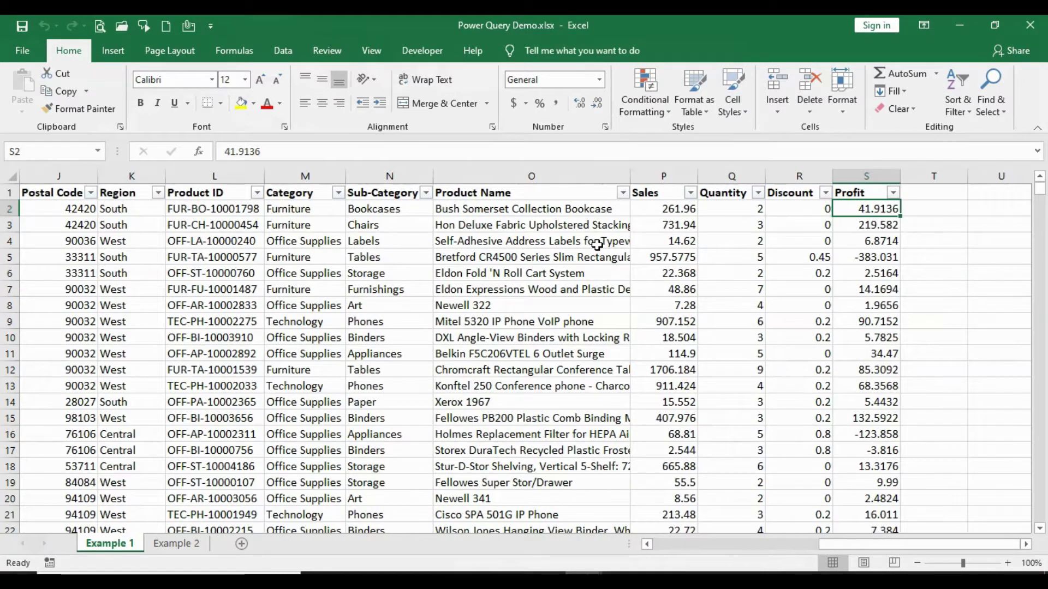
{"action": "key", "text": "Left"}
{"action": "key", "text": "Left"}
{"action": "key", "text": "Left"}
{"action": "key", "text": "Left"}
{"action": "key", "text": "Left"}
{"action": "key", "text": "Left"}
{"action": "key", "text": "Left"}
{"action": "key", "text": "Left"}
{"action": "key", "text": "Left"}
{"action": "key", "text": "Left"}
{"action": "key", "text": "Left"}
{"action": "key", "text": "Left"}
{"action": "key", "text": "Left"}
{"action": "key", "text": "Left"}
{"action": "key", "text": "Left"}
{"action": "key", "text": "Left"}
{"action": "key", "text": "Left"}
{"action": "key", "text": "Left"}
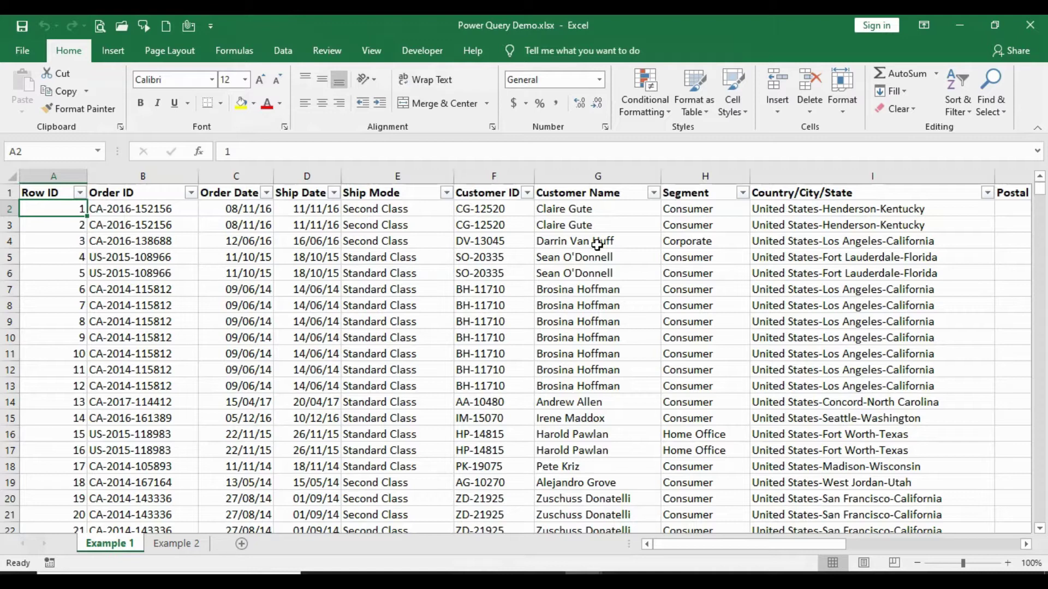
Examine the available external data sources, including the other sources such as SQL Server, XML and Microsoft Query
{"action": "left_click", "coordinate": [288, 58]}
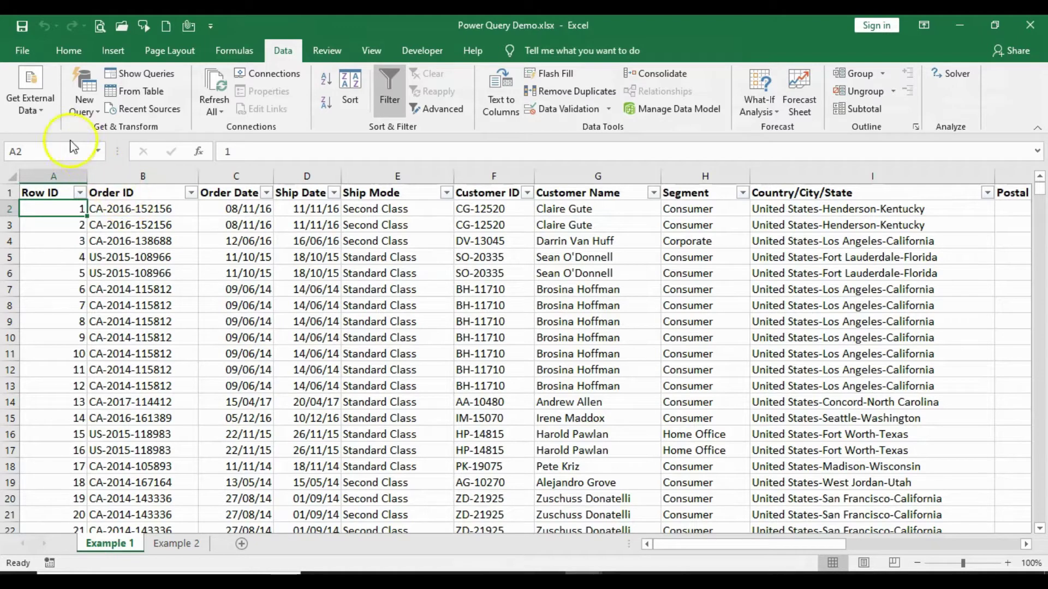
{"action": "left_click", "coordinate": [44, 113]}
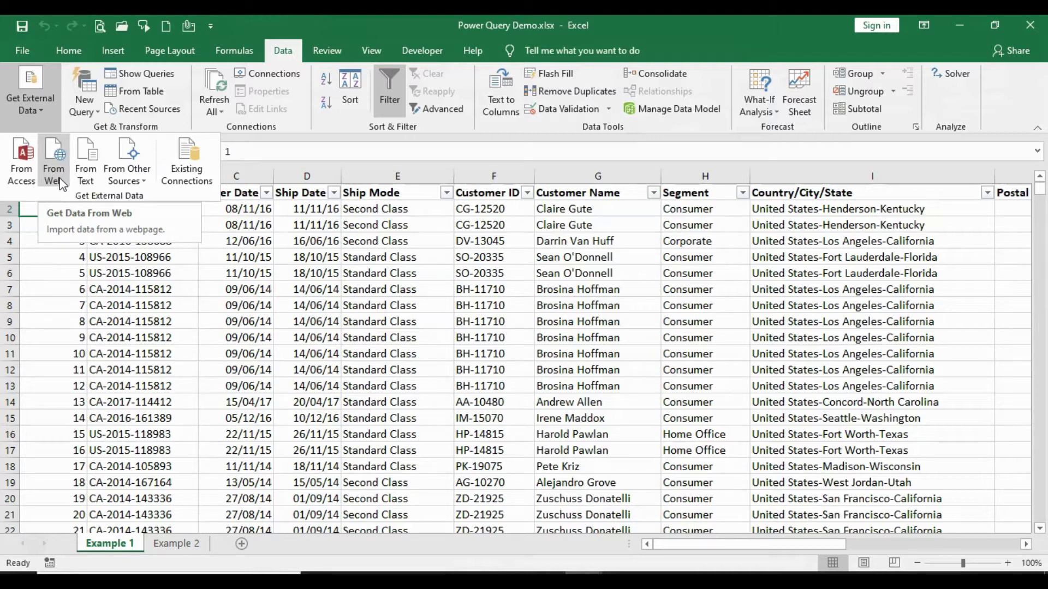
{"action": "left_click", "coordinate": [143, 183]}
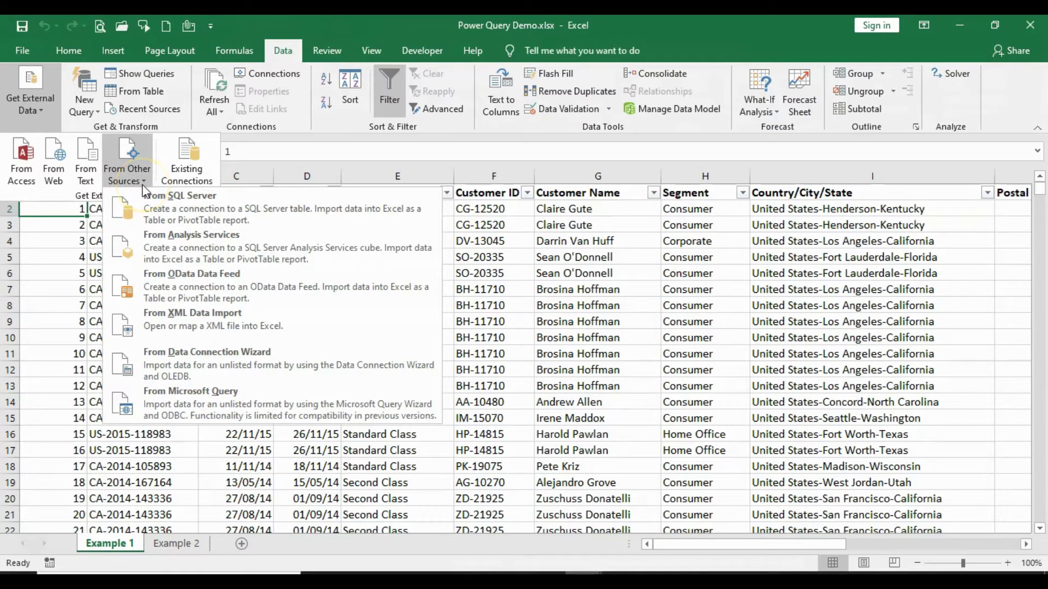
{"action": "left_click", "coordinate": [160, 204]}
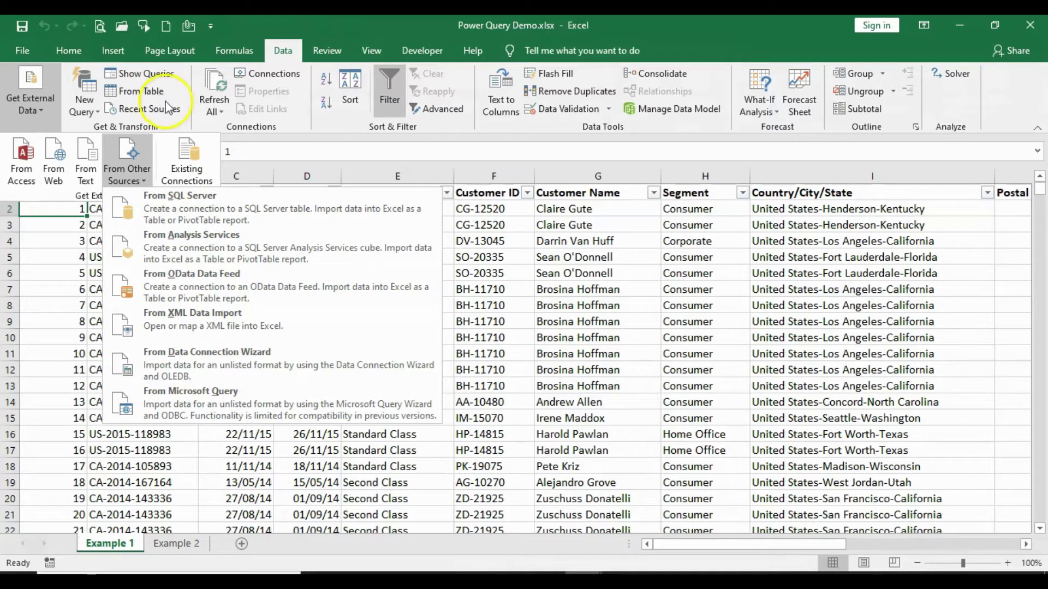
{"action": "left_click", "coordinate": [128, 155]}
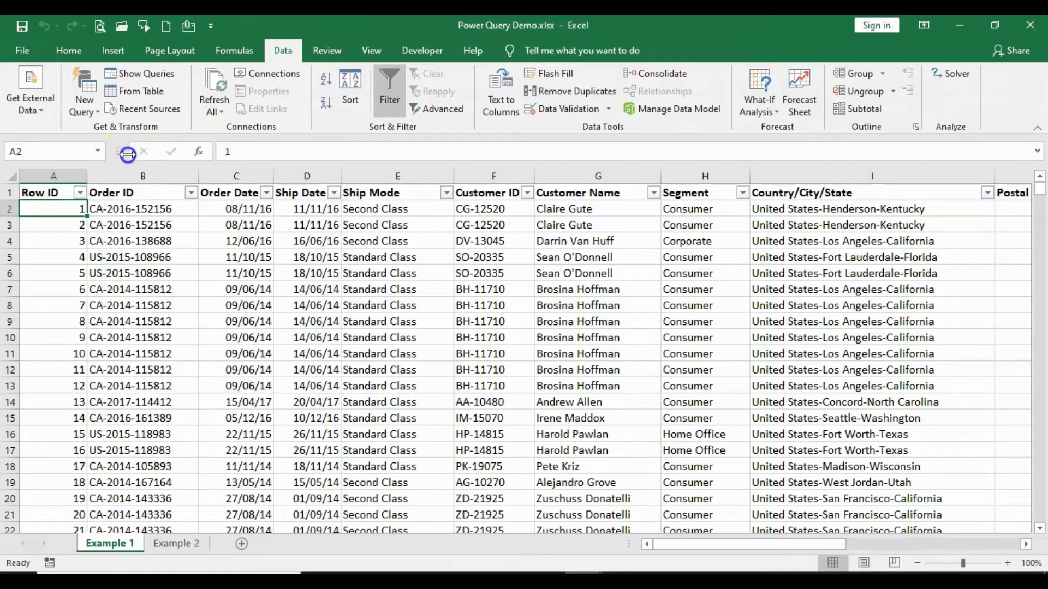
Create a table with headers from the range $A$1:$S$9995 on the Example 1 sheet and load it into the Power Query Editor
{"action": "left_click", "coordinate": [143, 98]}
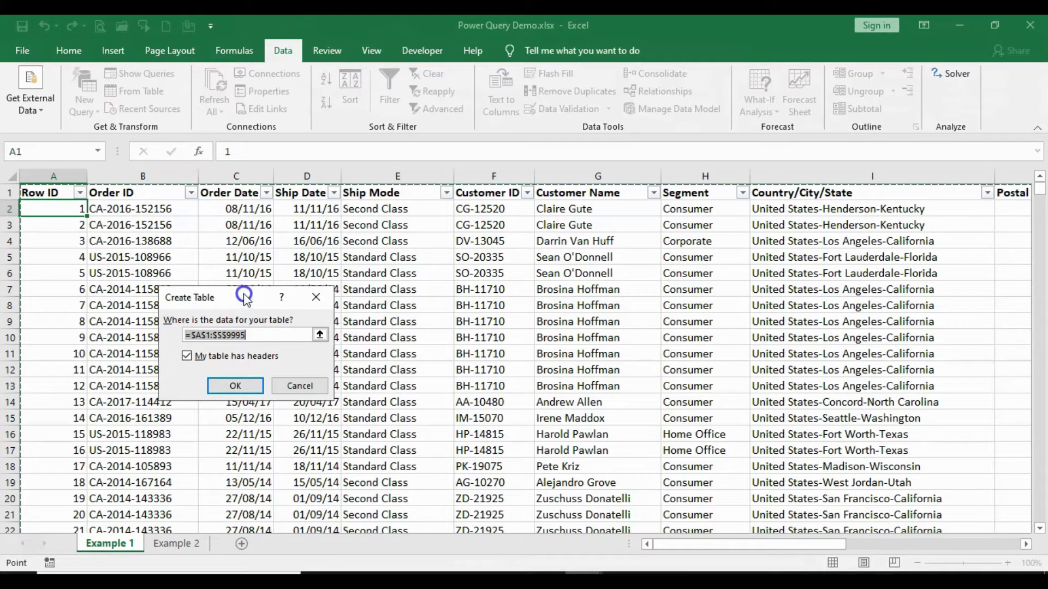
{"action": "left_click_drag", "start_coordinate": [244, 298], "coordinate": [234, 290]}
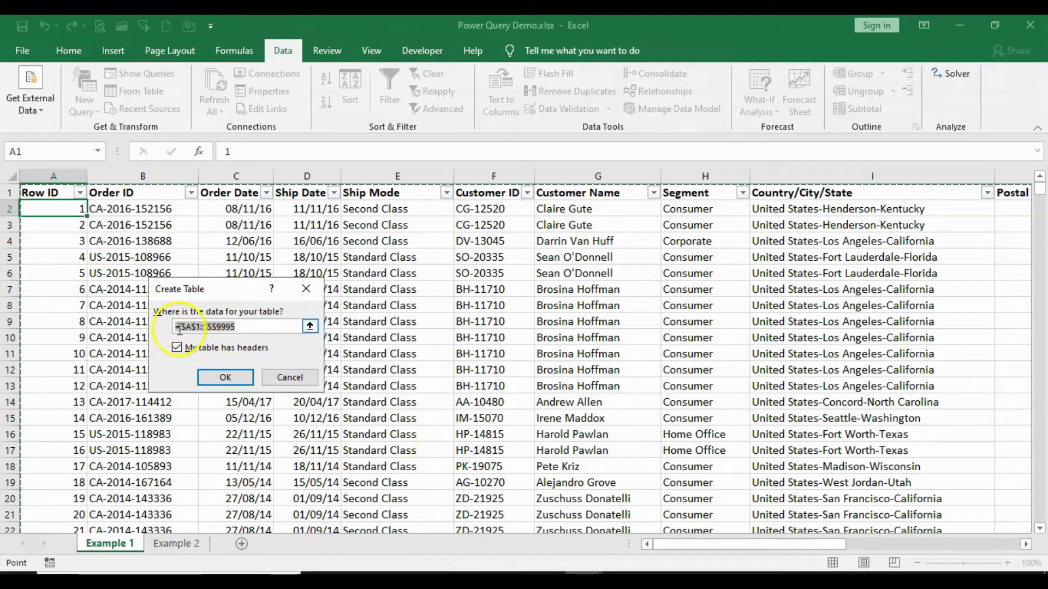
{"action": "left_click_drag", "start_coordinate": [840, 545], "coordinate": [707, 549]}
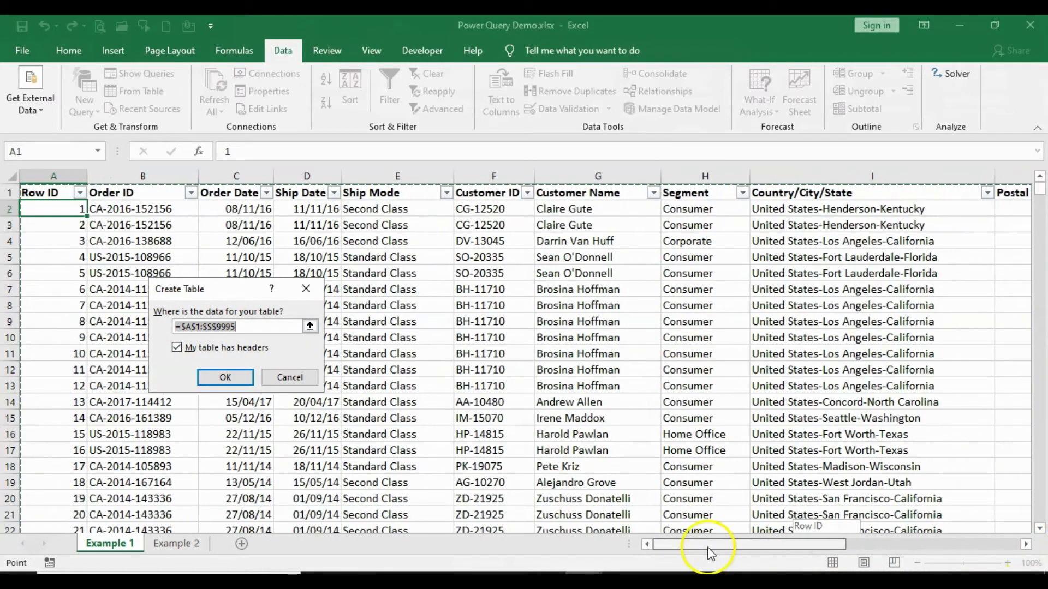
{"action": "left_click", "coordinate": [224, 376]}
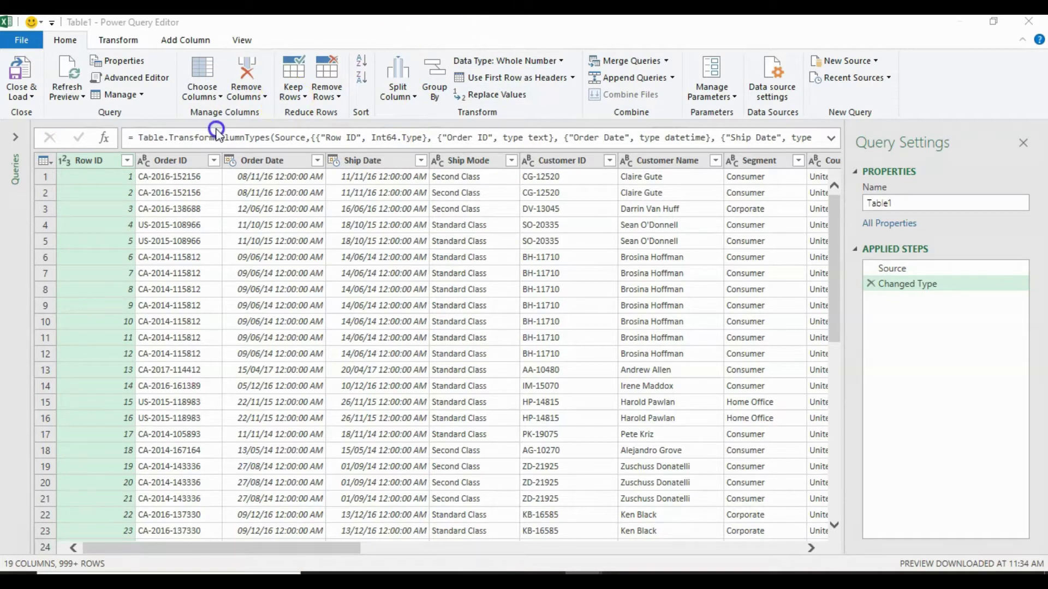
Show the list of queries and rename the Table1 query as Sales Data
{"action": "left_click", "coordinate": [15, 136]}
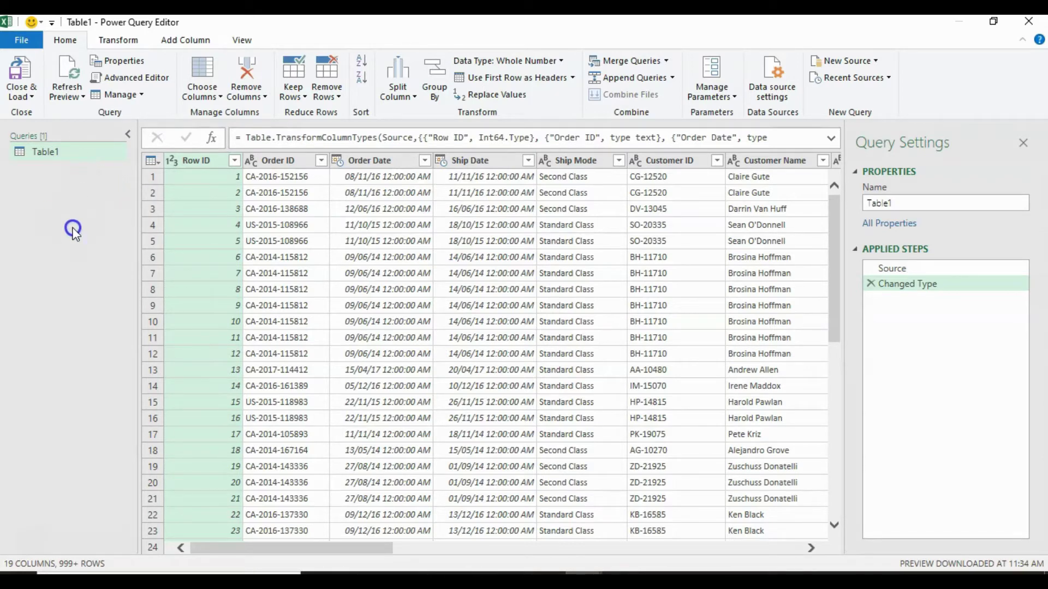
{"action": "left_click", "coordinate": [69, 152]}
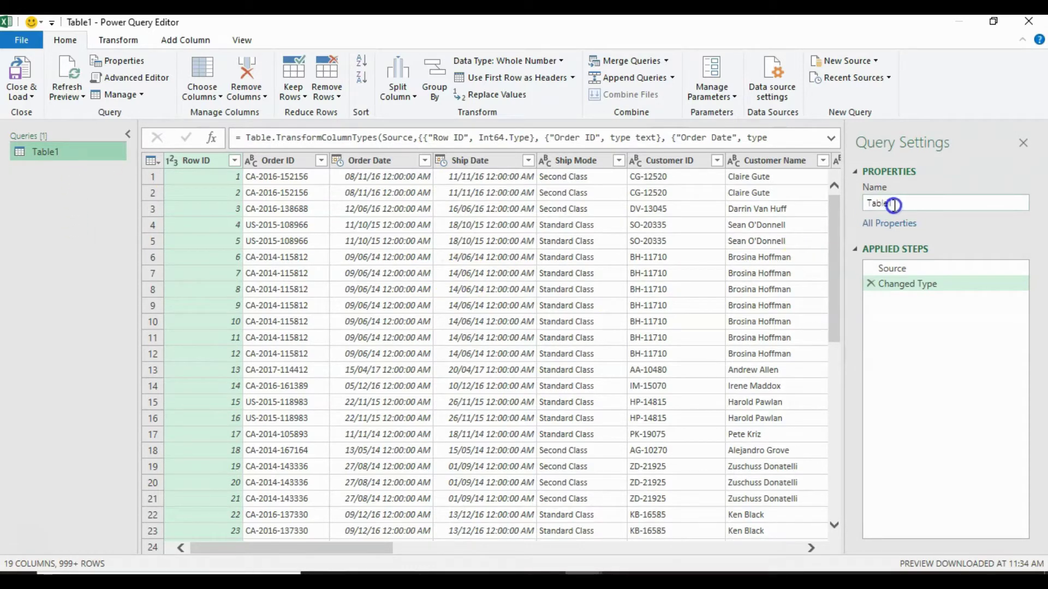
{"action": "left_click", "coordinate": [864, 201]}
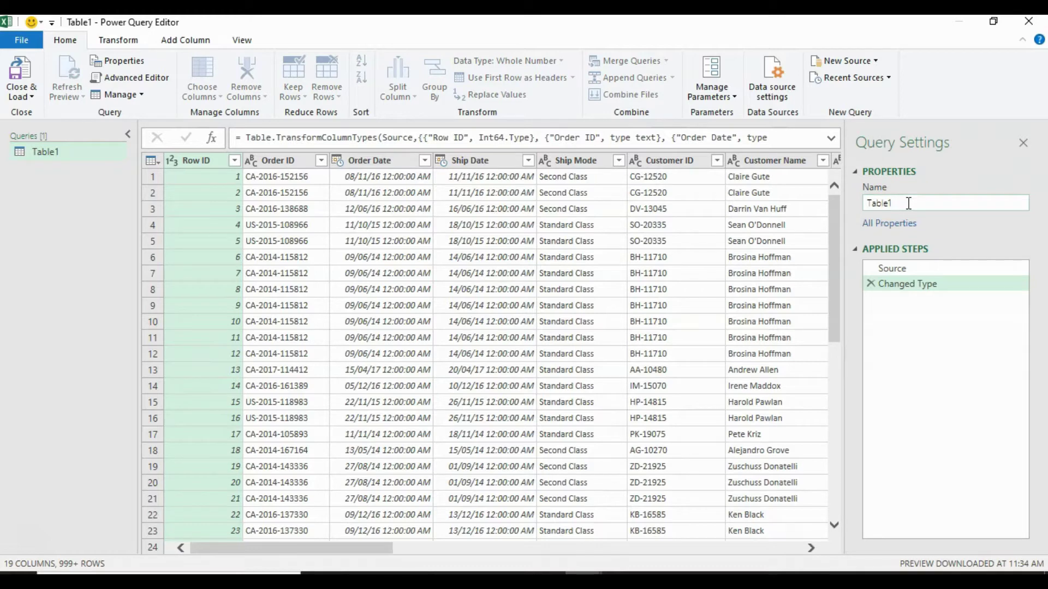
{"action": "left_click_drag", "start_coordinate": [908, 203], "coordinate": [853, 193]}
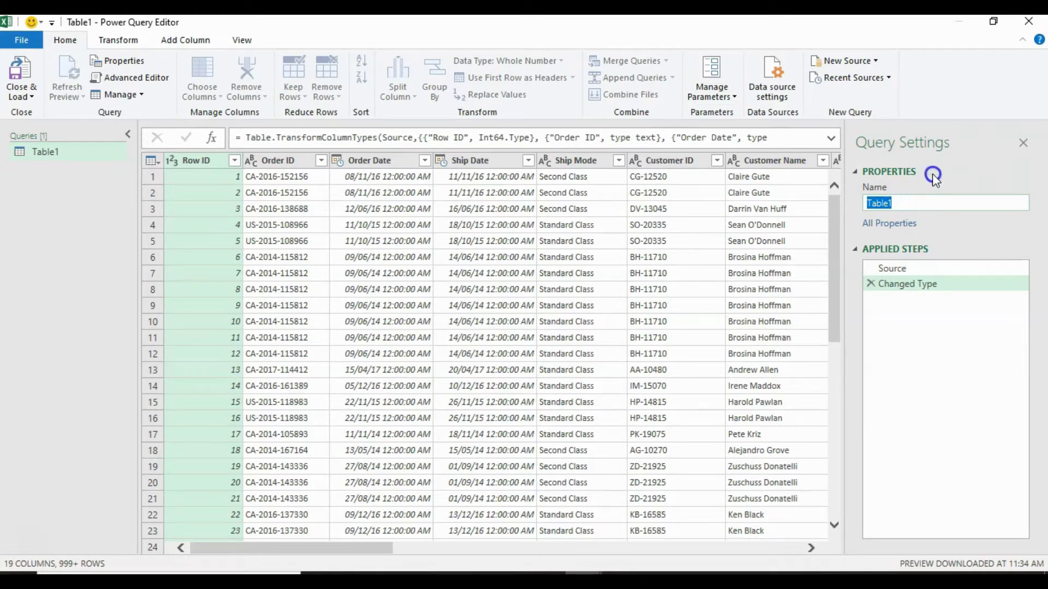
{"action": "type", "text": "Sales Data"}
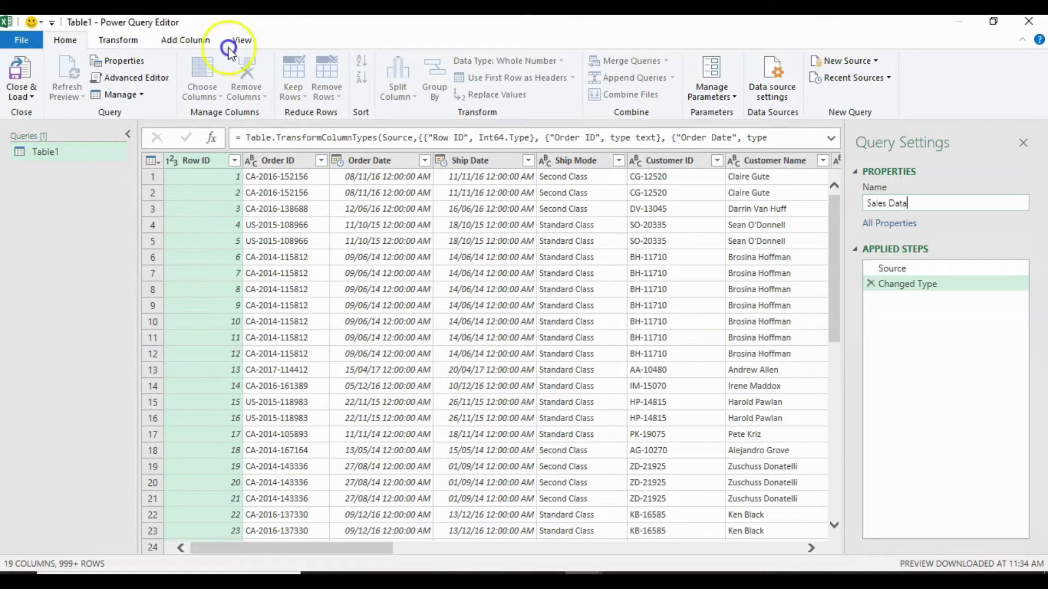
Review the available Transform, Add Column and View commands, return to the Home commands and collapse the list of queries
{"action": "left_click", "coordinate": [114, 43]}
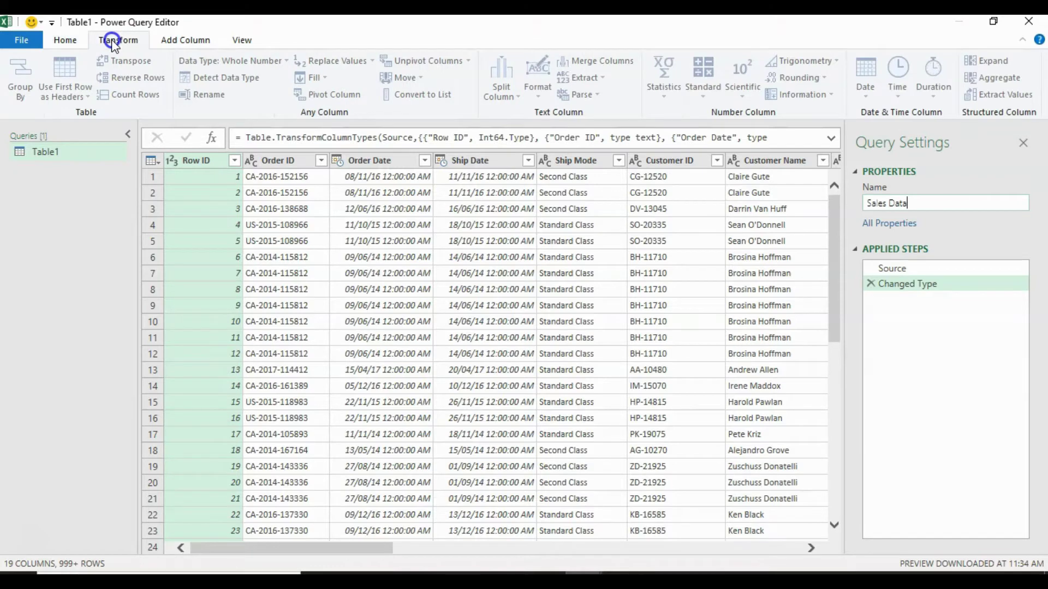
{"action": "left_click", "coordinate": [166, 42]}
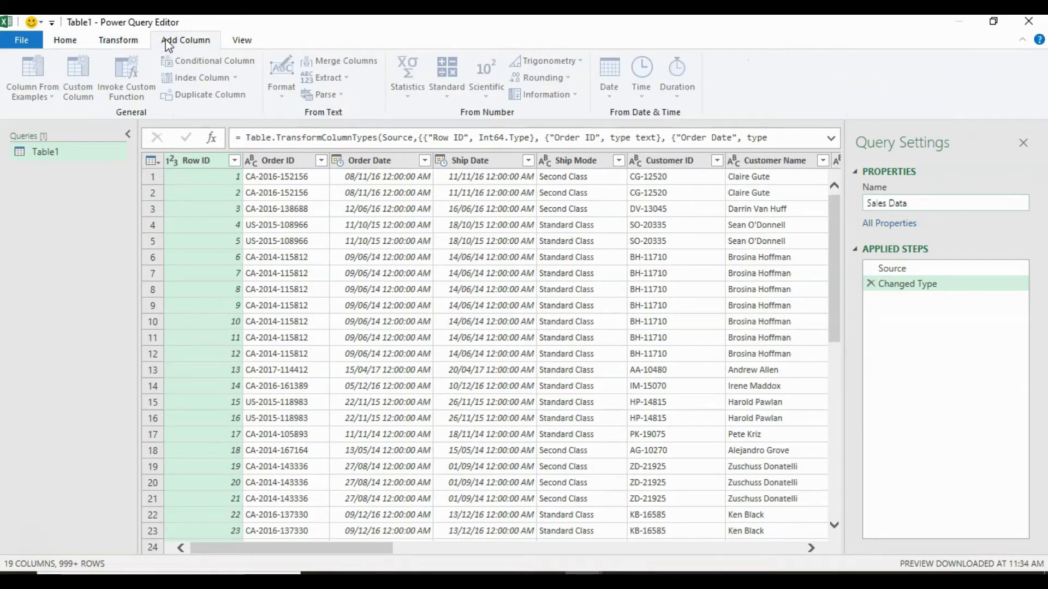
{"action": "left_click", "coordinate": [243, 42]}
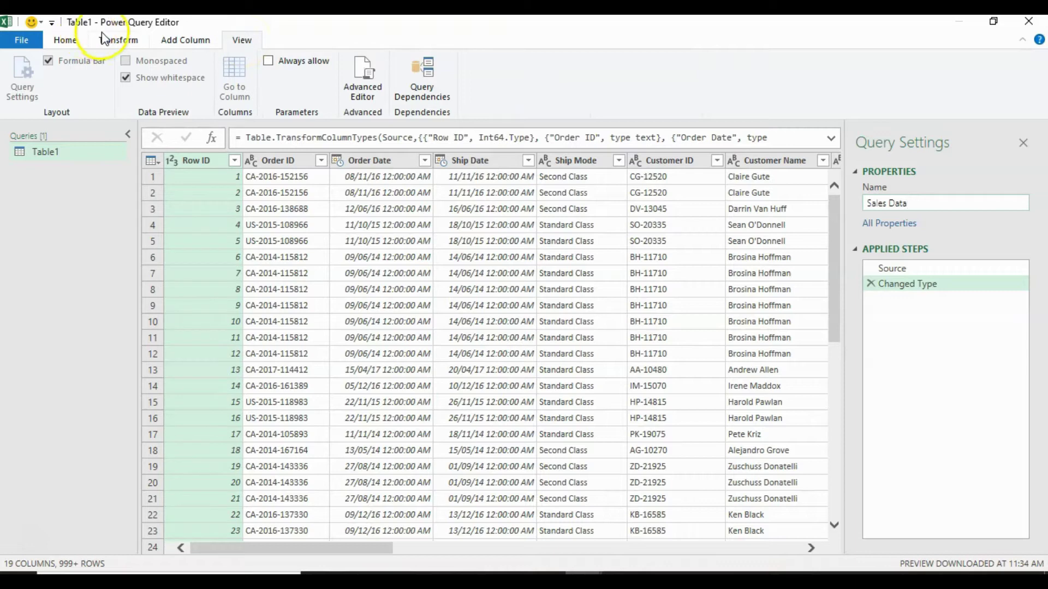
{"action": "left_click", "coordinate": [66, 40]}
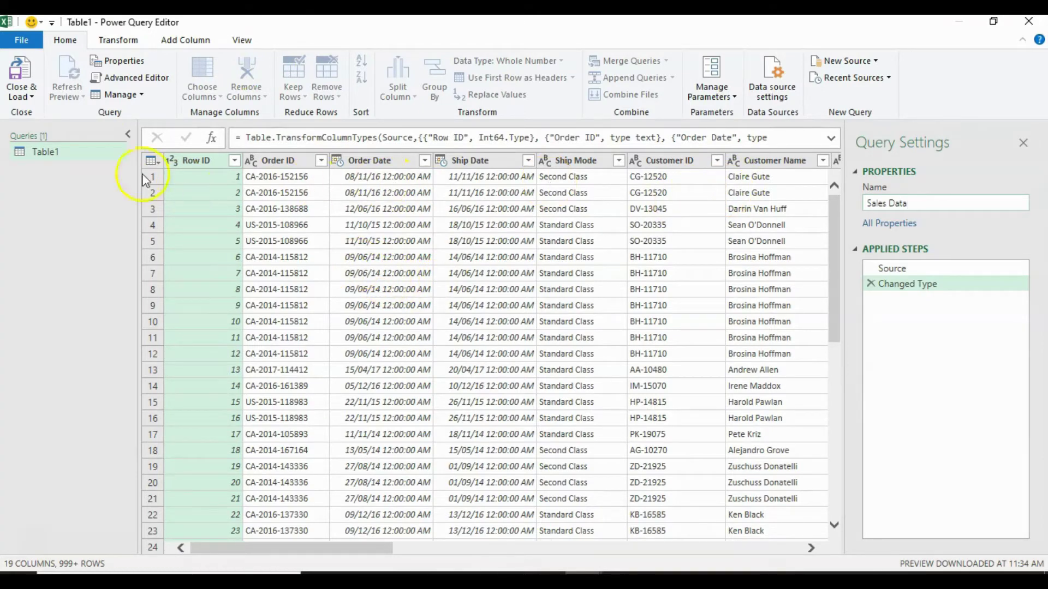
{"action": "left_click", "coordinate": [127, 134]}
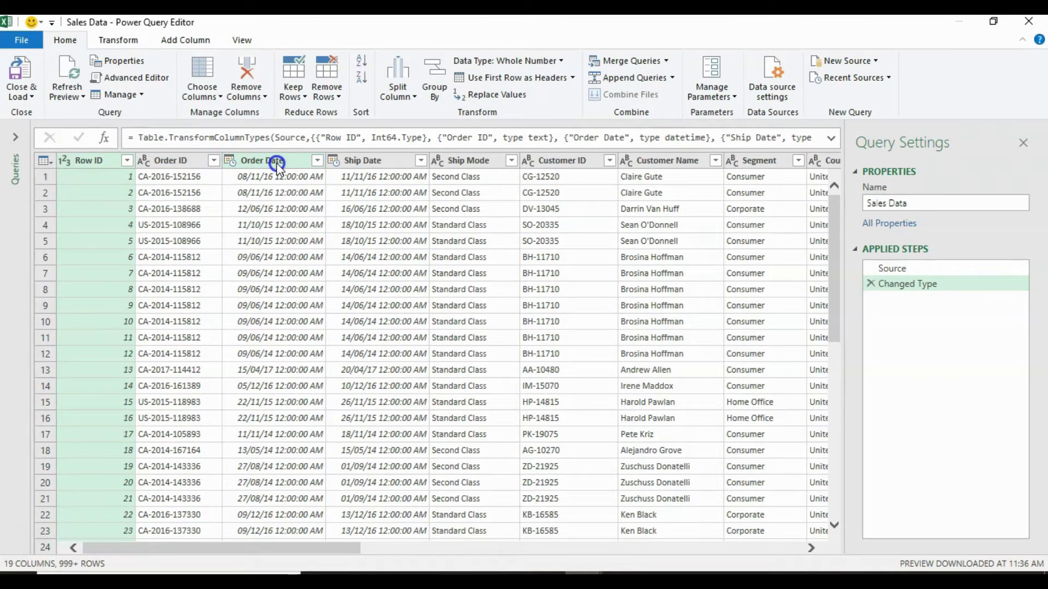
Examine the data types available for the Order Date column, and select the Ship Date column
{"action": "left_click", "coordinate": [109, 175]}
{"action": "left_click", "coordinate": [228, 161]}
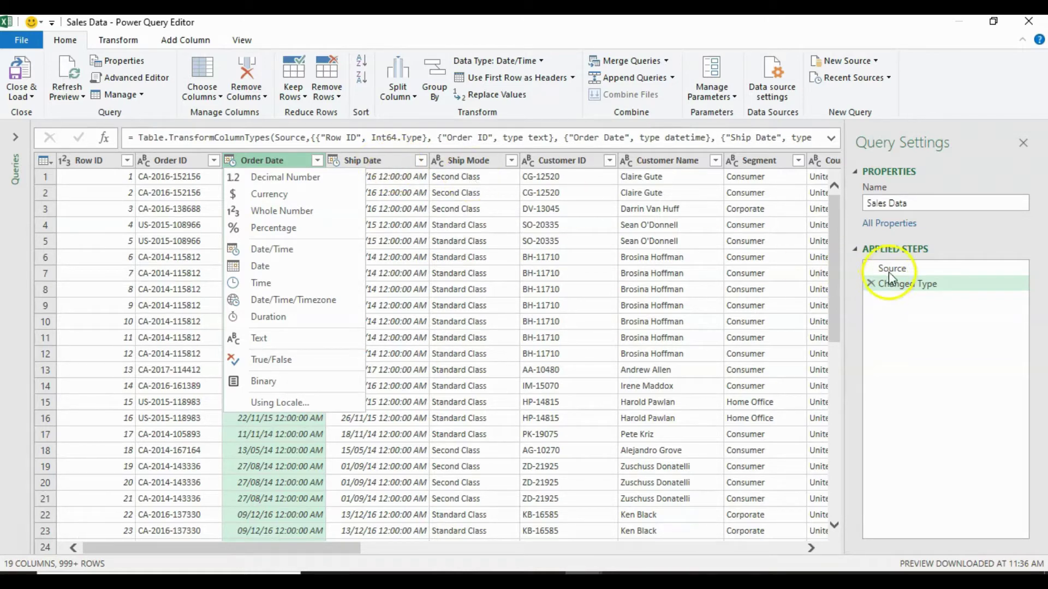
{"action": "left_click", "coordinate": [363, 161]}
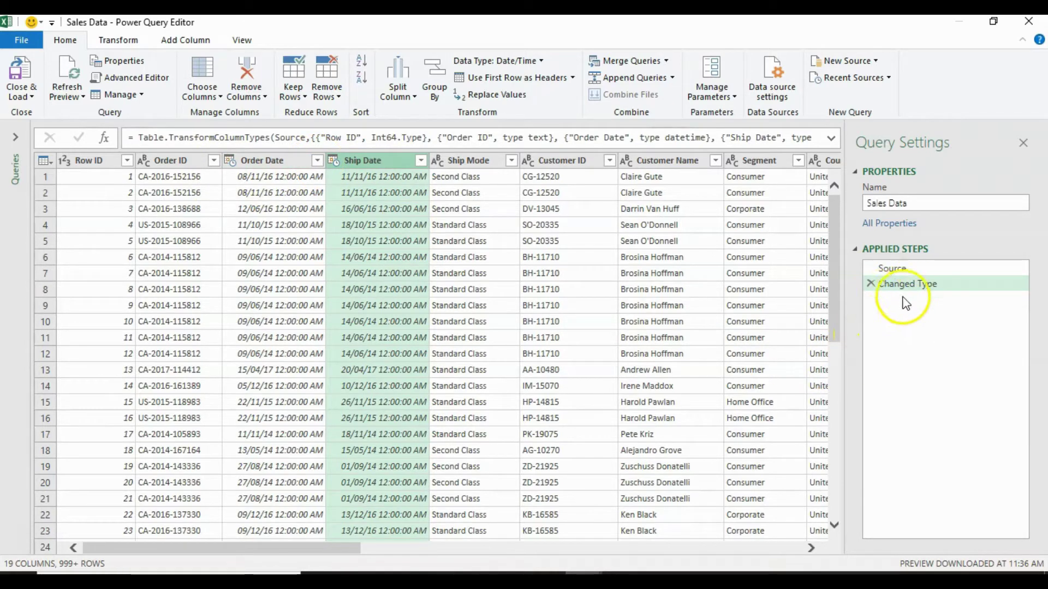
Compare the query at its Source and Changed Type steps, and widen the data preview slightly
{"action": "left_click", "coordinate": [894, 270]}
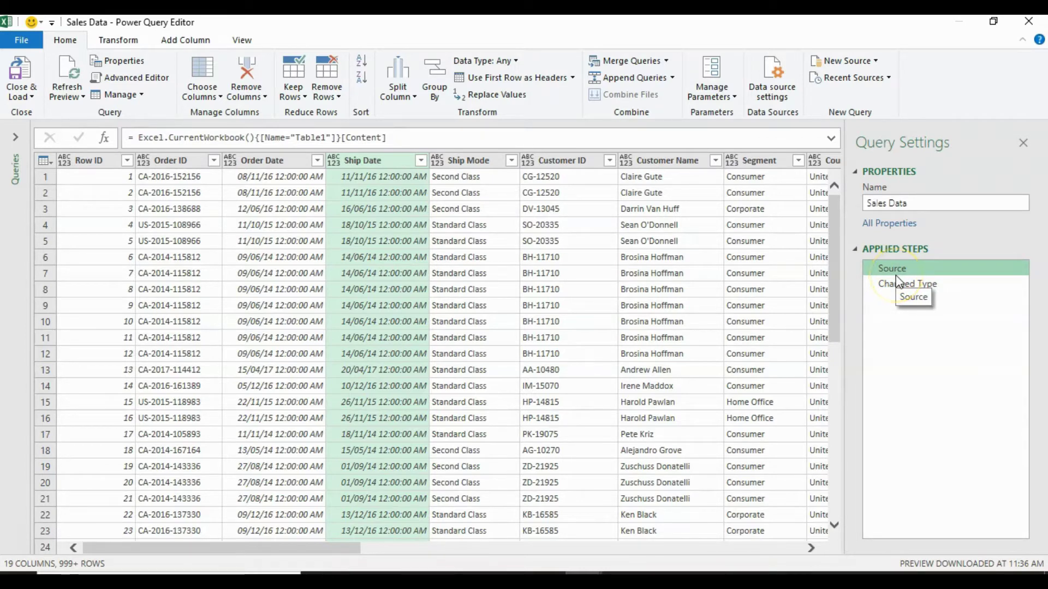
{"action": "left_click", "coordinate": [898, 286]}
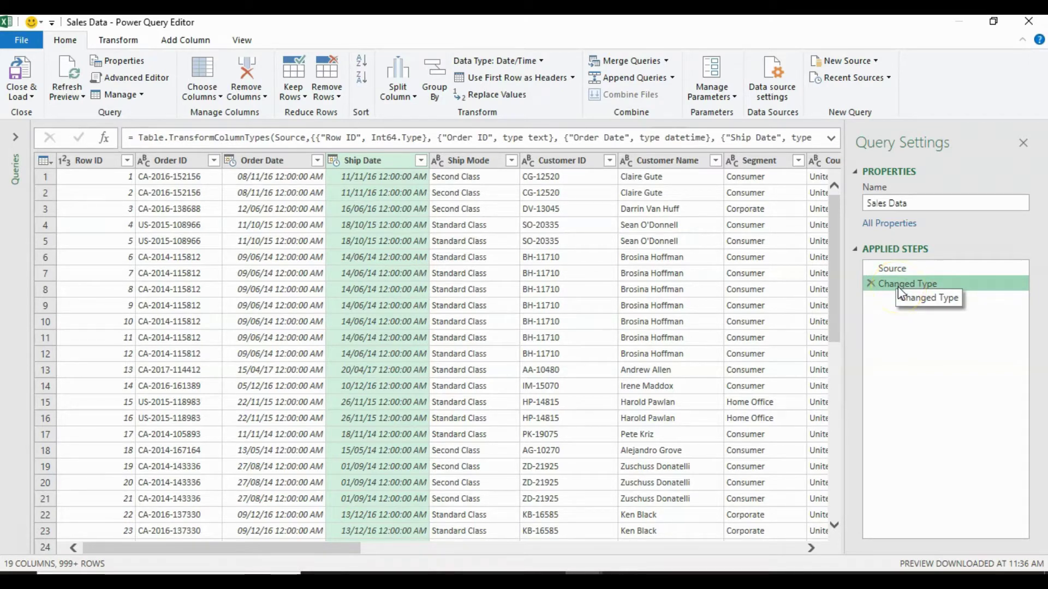
{"action": "left_click_drag", "start_coordinate": [844, 127], "coordinate": [869, 135]}
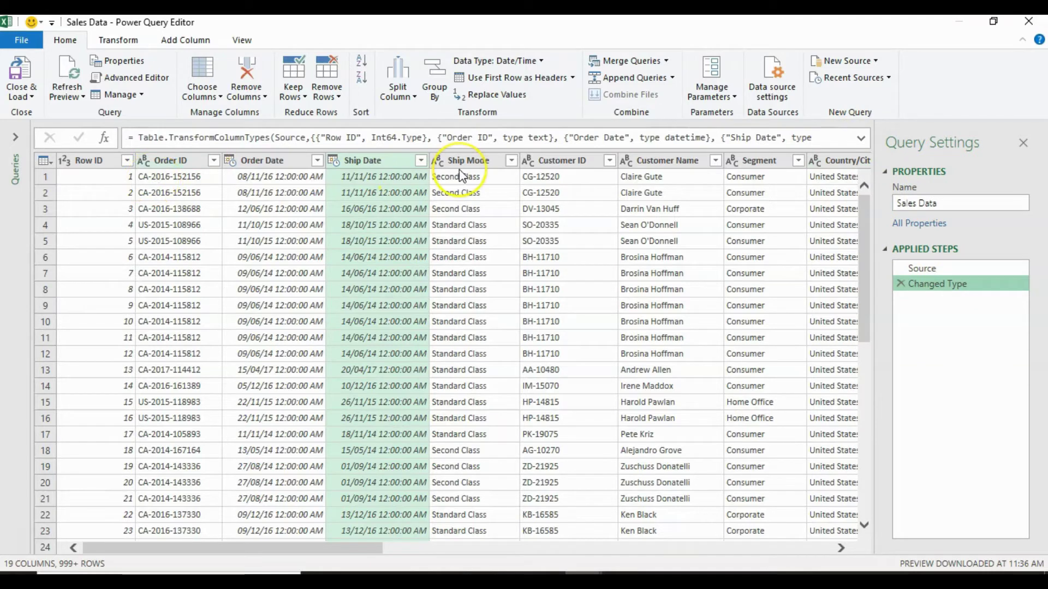
Examine the data types available for Order ID and the filter values of Ship Mode, leaving without applying a filter
{"action": "left_click", "coordinate": [144, 160]}
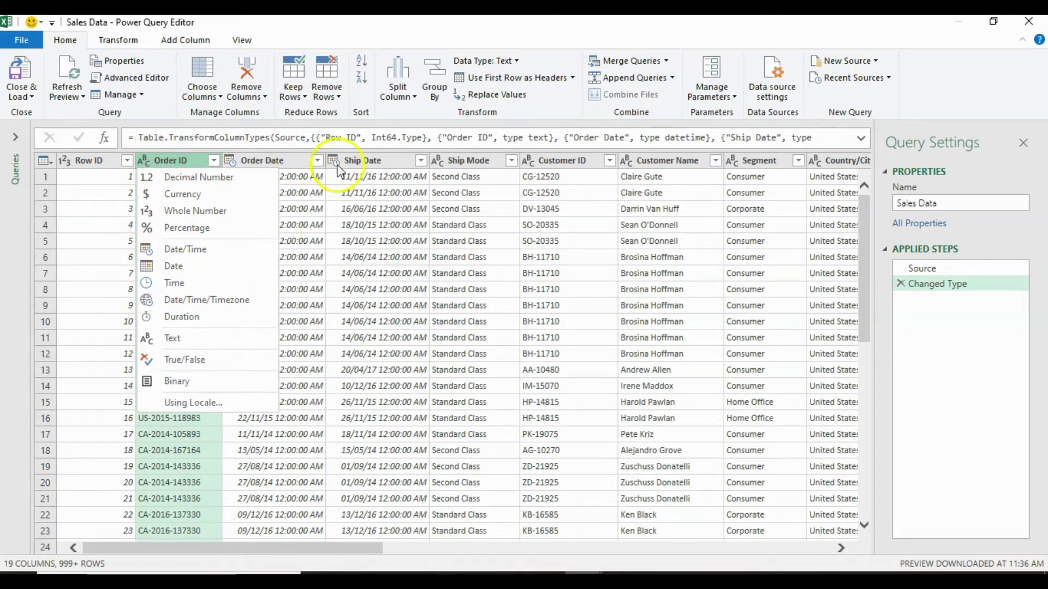
{"action": "left_click", "coordinate": [468, 164]}
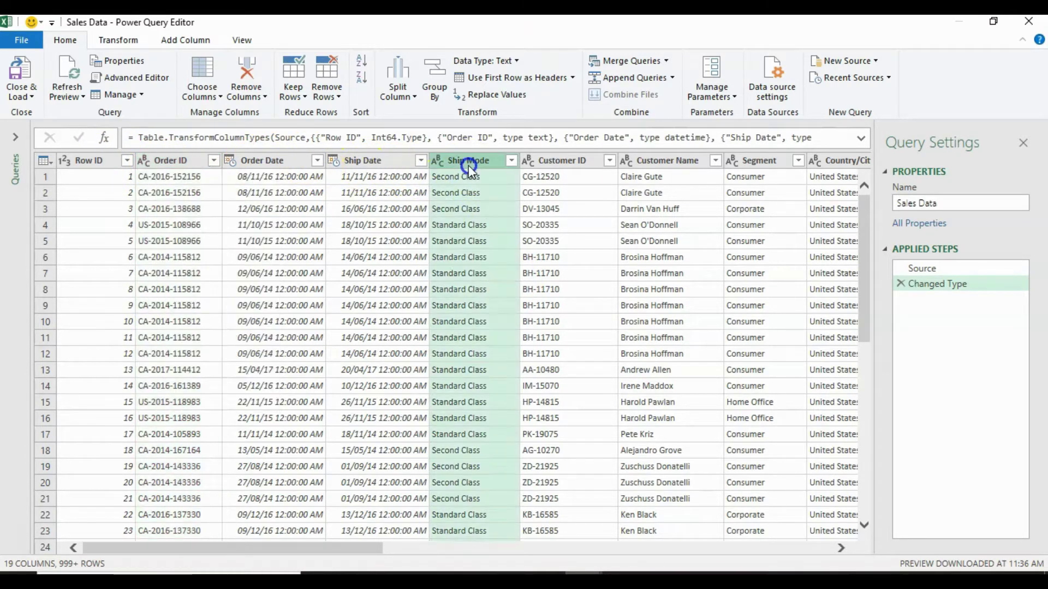
{"action": "left_click", "coordinate": [512, 164]}
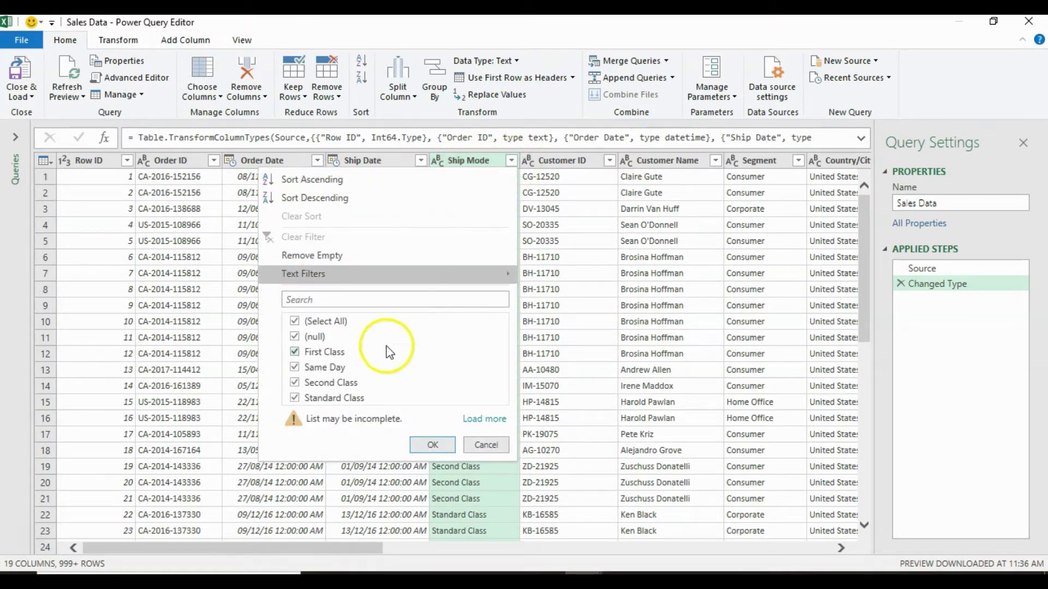
{"action": "left_click", "coordinate": [484, 446]}
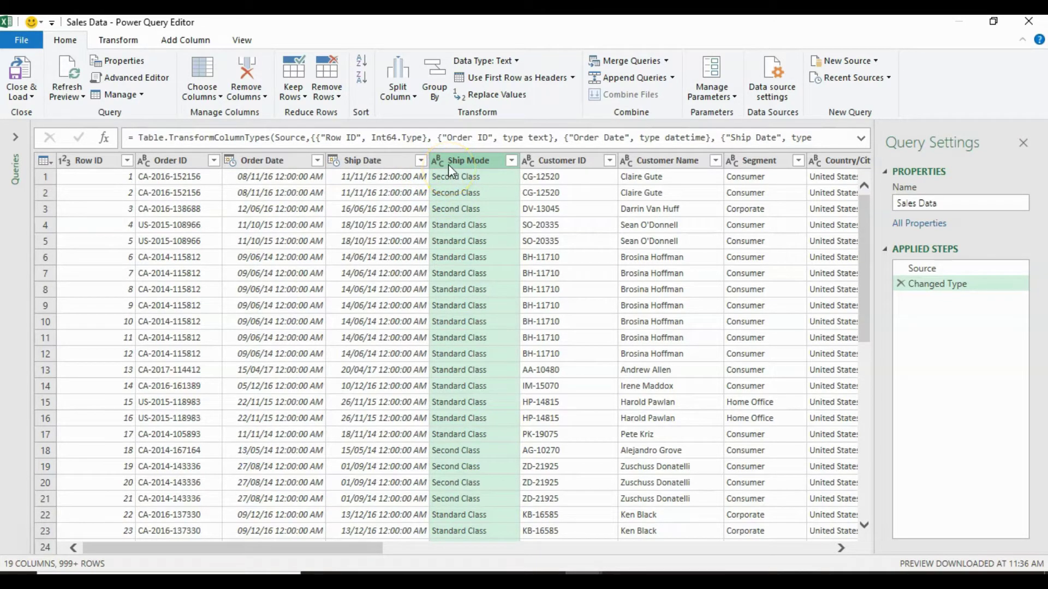
Examine the data types available for the Sales column, and close the list without changing the type
{"action": "left_click", "coordinate": [841, 548]}
{"action": "left_click_drag", "start_coordinate": [840, 548], "coordinate": [836, 547]}
{"action": "left_click", "coordinate": [593, 243]}
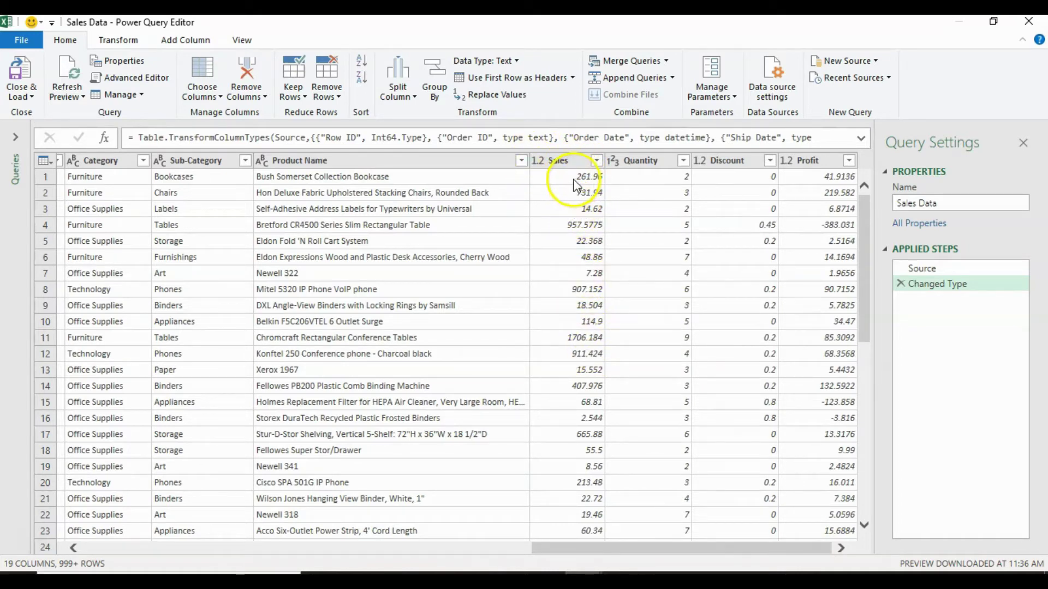
{"action": "left_click", "coordinate": [538, 161]}
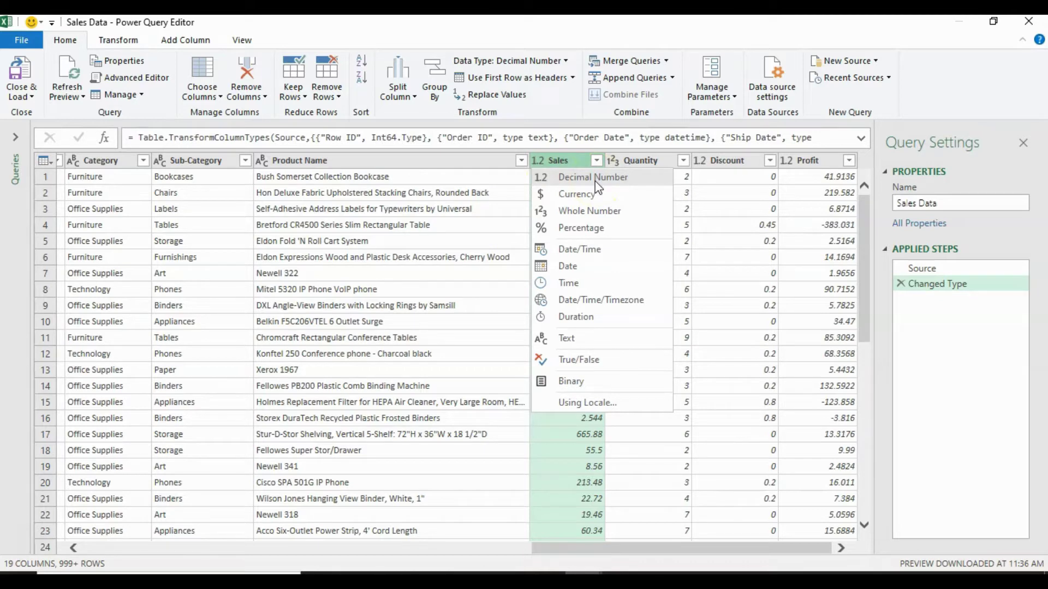
{"action": "left_click", "coordinate": [501, 163]}
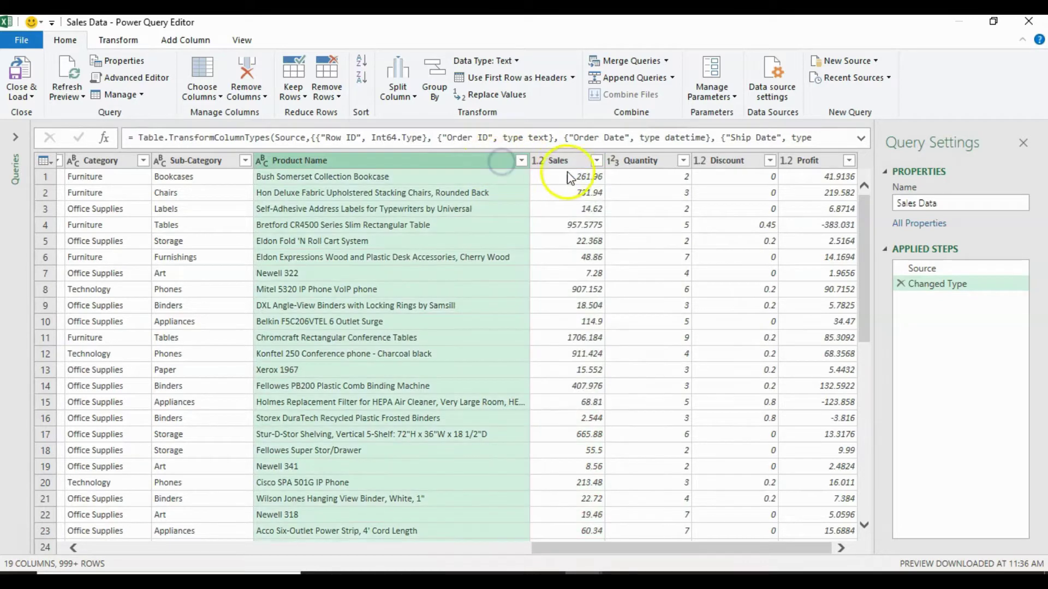
Examine the data types available for the Customer Name column, and select the Customer ID column without changing any type
{"action": "left_click", "coordinate": [501, 549]}
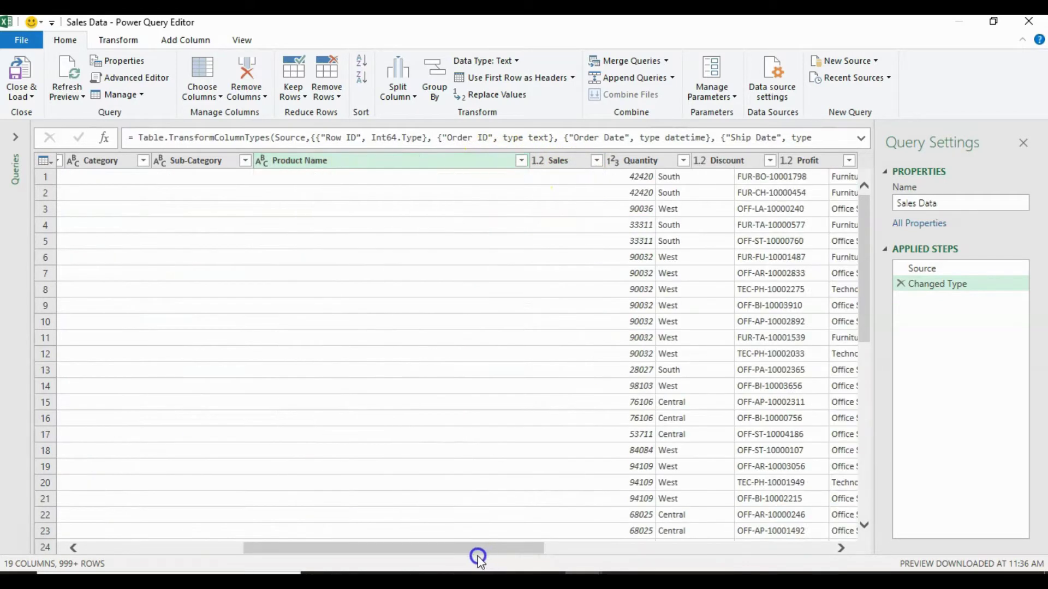
{"action": "left_click", "coordinate": [344, 546]}
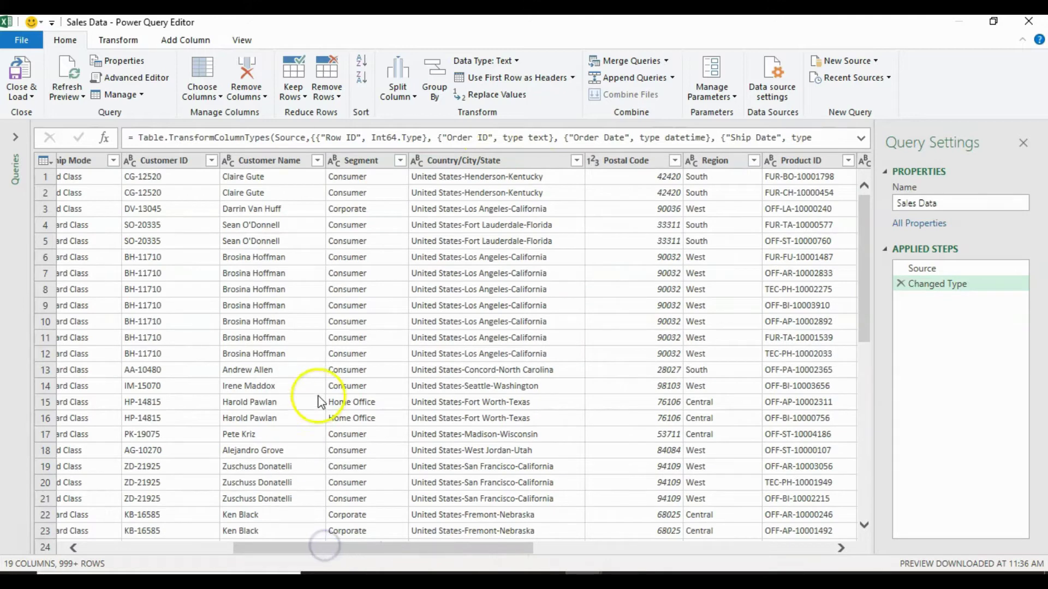
{"action": "left_click", "coordinate": [227, 160]}
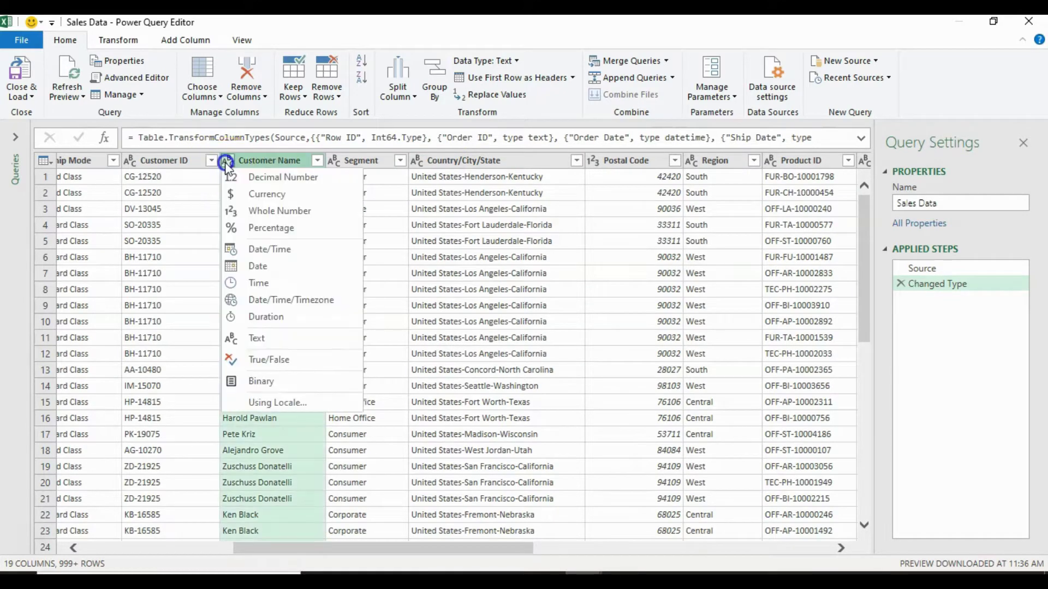
{"action": "left_click", "coordinate": [258, 394]}
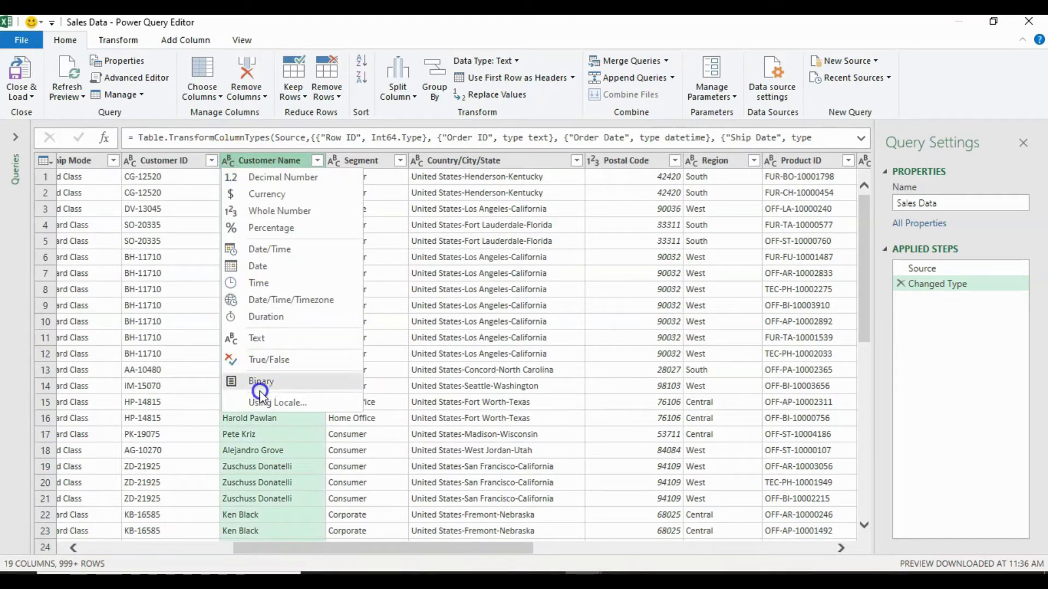
{"action": "left_click", "coordinate": [186, 161]}
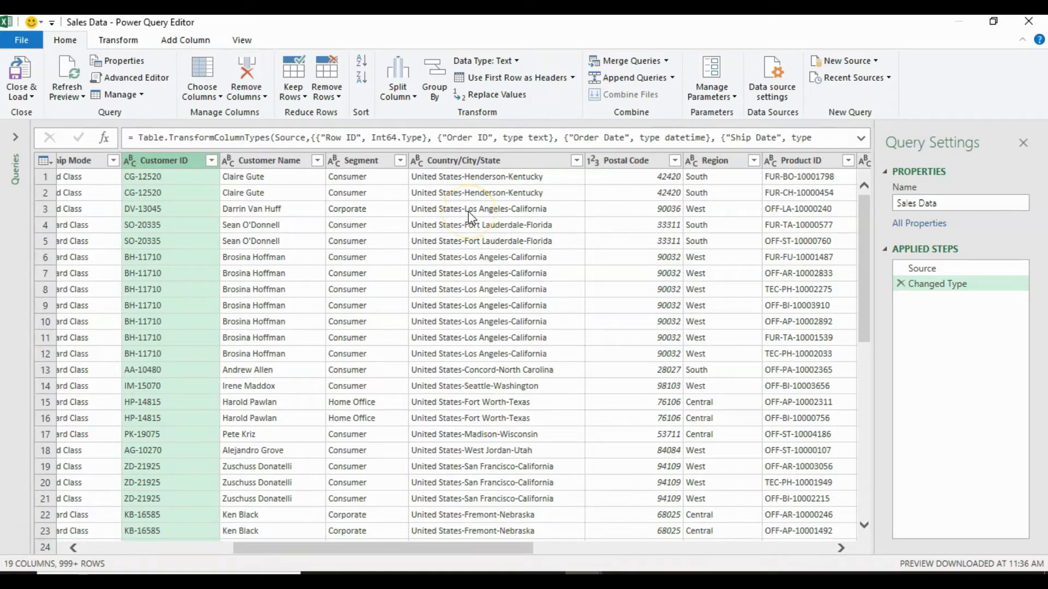
Examine the Sales Data preview from the first column down through its rows and back up, and across to the Profit column
{"action": "mouse_move", "coordinate": [322, 549]}
{"action": "left_mouse_down"}
{"action": "mouse_move", "coordinate": [260, 559]}
{"action": "mouse_move", "coordinate": [319, 548]}
{"action": "left_mouse_up"}
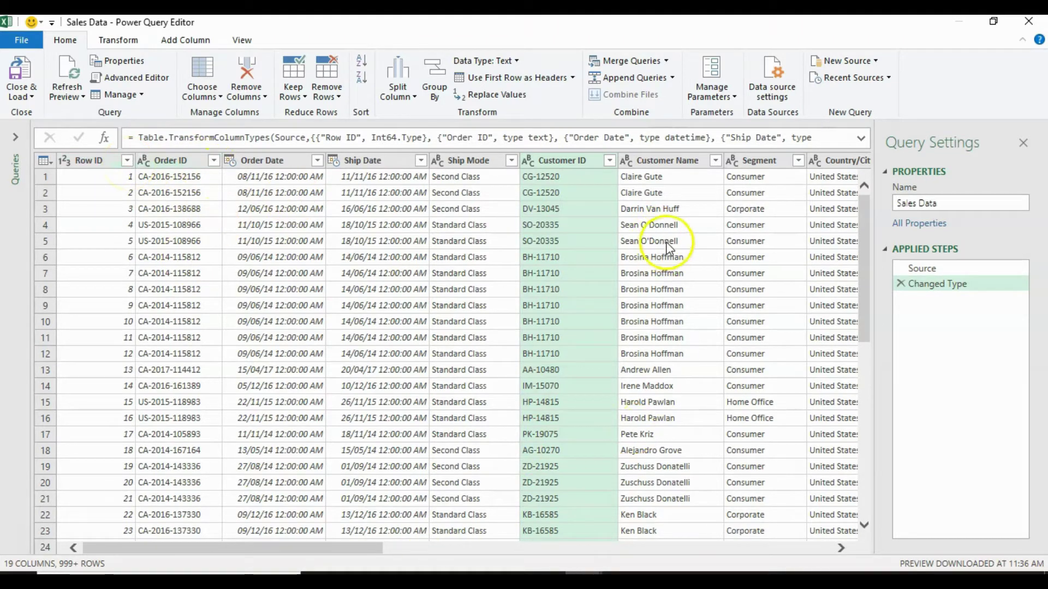
{"action": "left_click", "coordinate": [850, 210]}
{"action": "left_click_drag", "start_coordinate": [865, 356], "coordinate": [866, 527]}
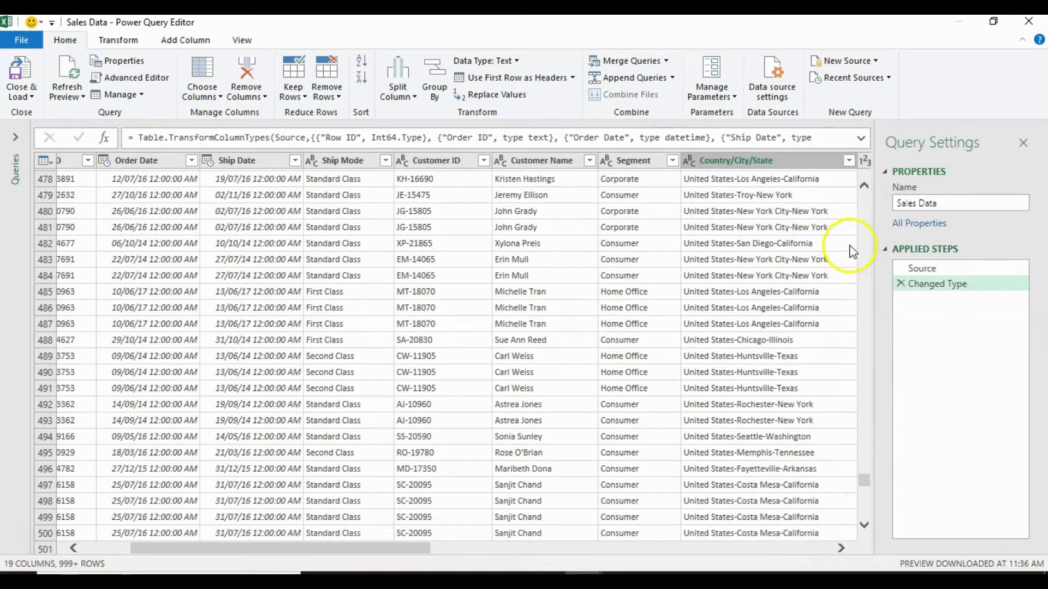
{"action": "left_click_drag", "start_coordinate": [862, 481], "coordinate": [815, 249]}
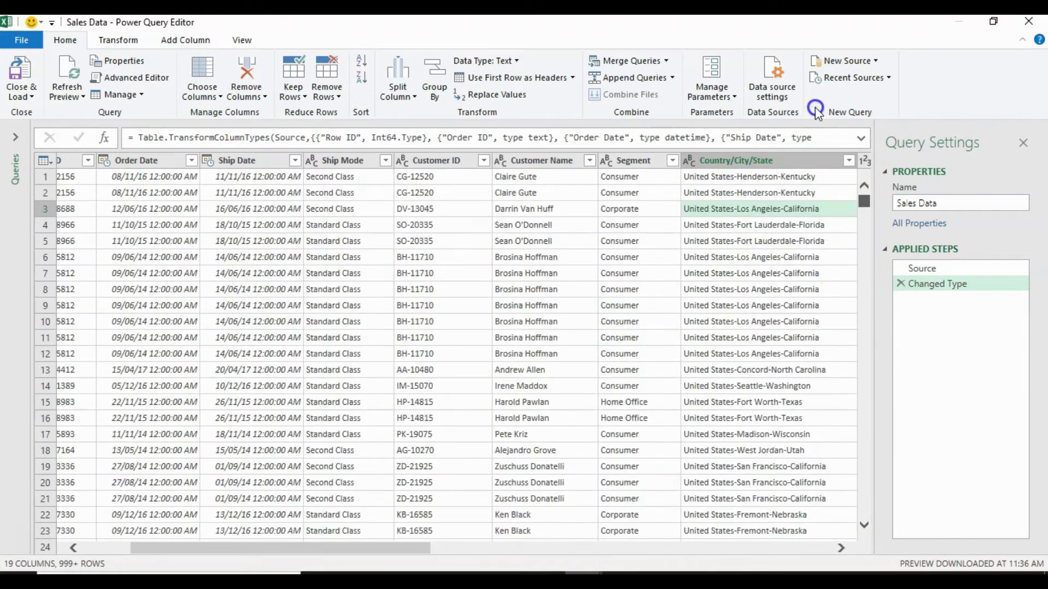
{"action": "left_click", "coordinate": [785, 548]}
{"action": "left_click", "coordinate": [786, 548]}
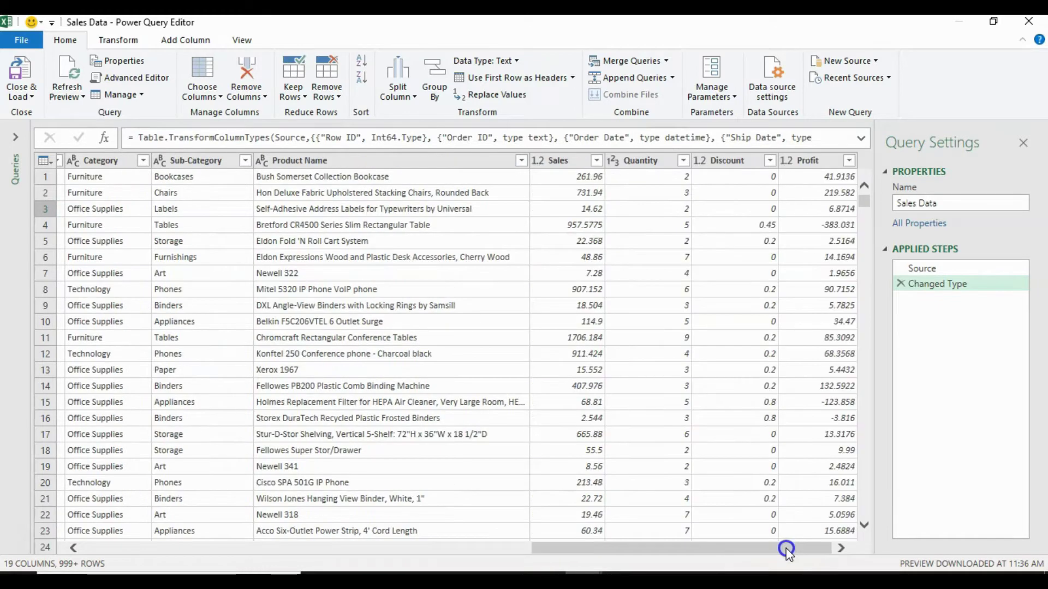
Filter the Sales column to exclude its null values, keeping every other value
{"action": "left_click", "coordinate": [594, 160]}
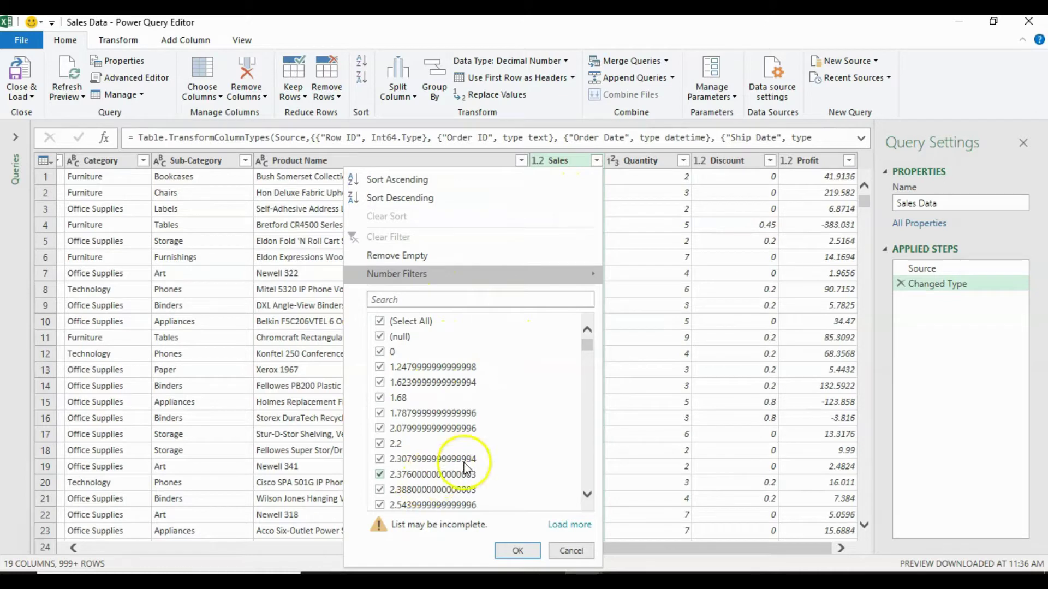
{"action": "left_click", "coordinate": [380, 321]}
{"action": "left_click", "coordinate": [380, 337]}
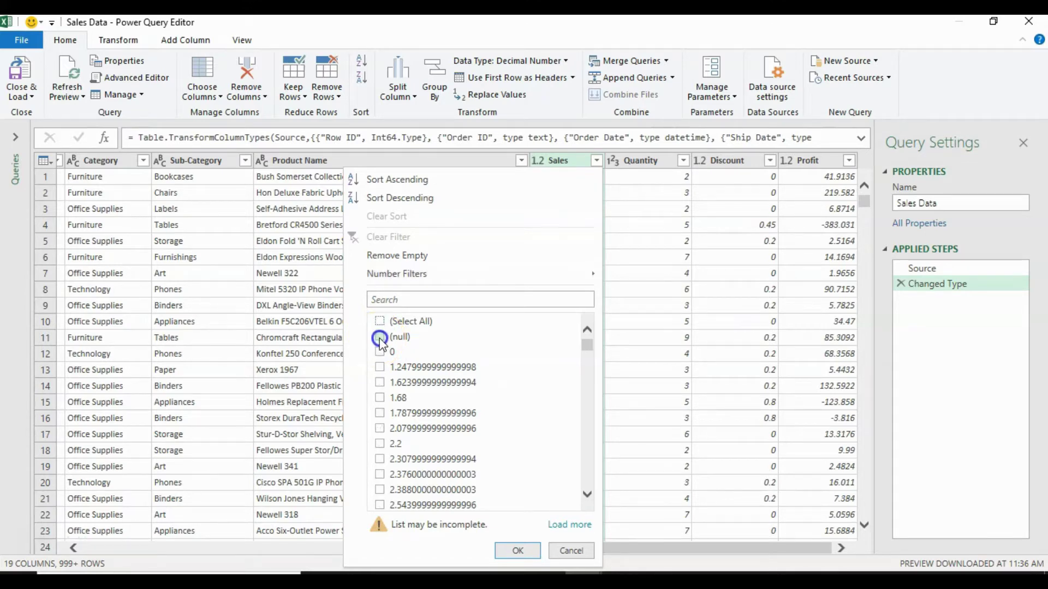
{"action": "left_click", "coordinate": [379, 321]}
{"action": "left_click", "coordinate": [380, 337]}
{"action": "left_click", "coordinate": [380, 337]}
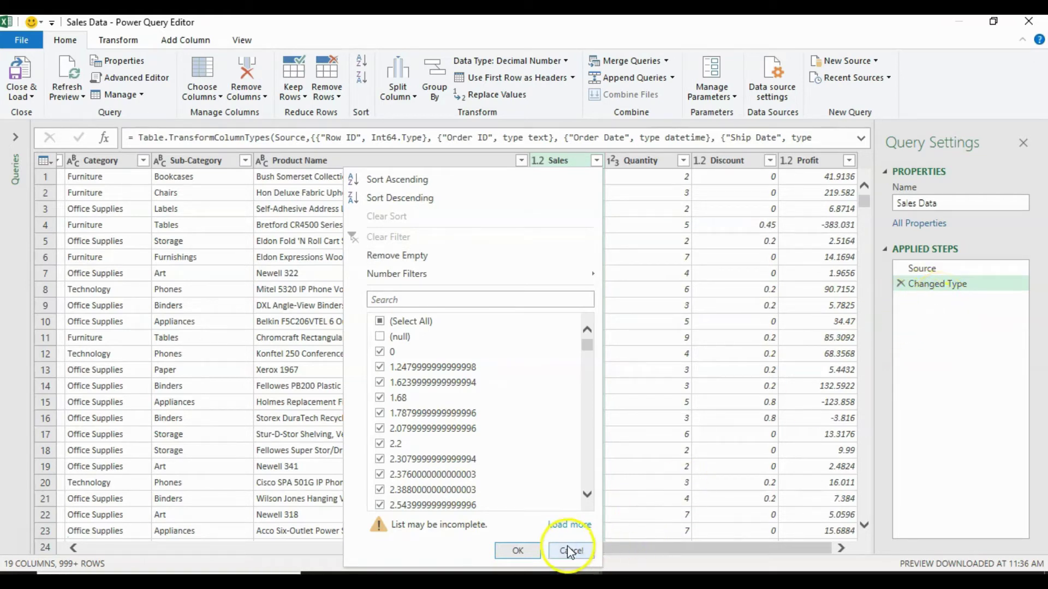
{"action": "left_click", "coordinate": [527, 551]}
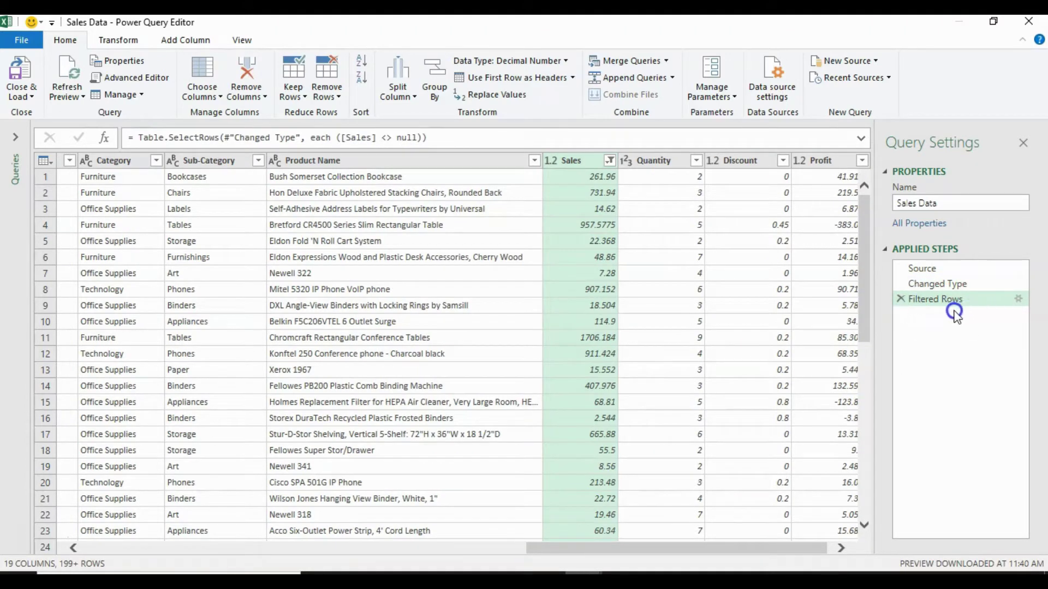
Examine the formula behind the Filtered Rows step without editing it
{"action": "left_click", "coordinate": [467, 133]}
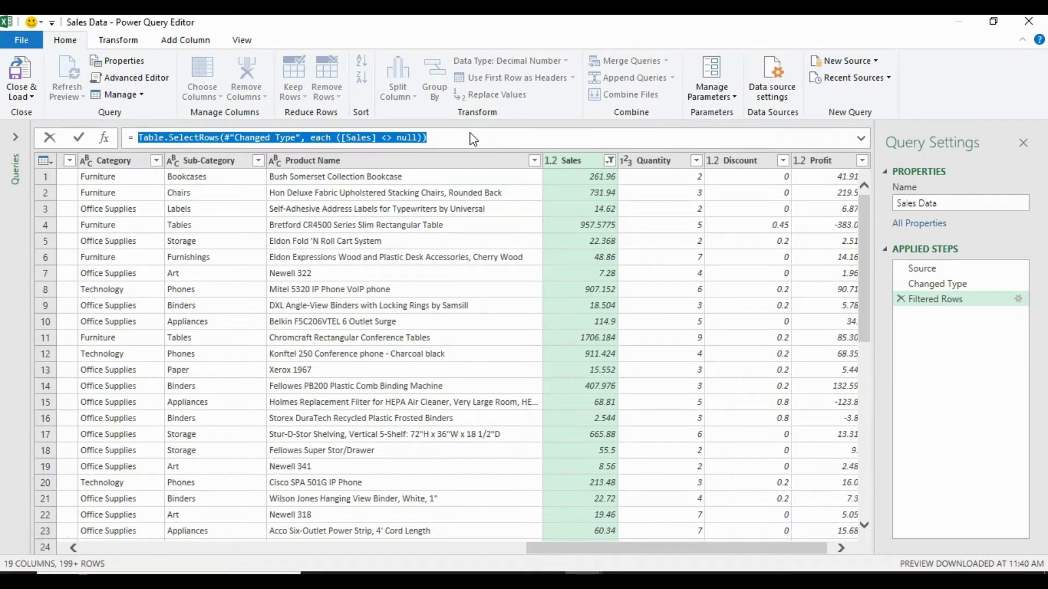
{"action": "left_click", "coordinate": [474, 144]}
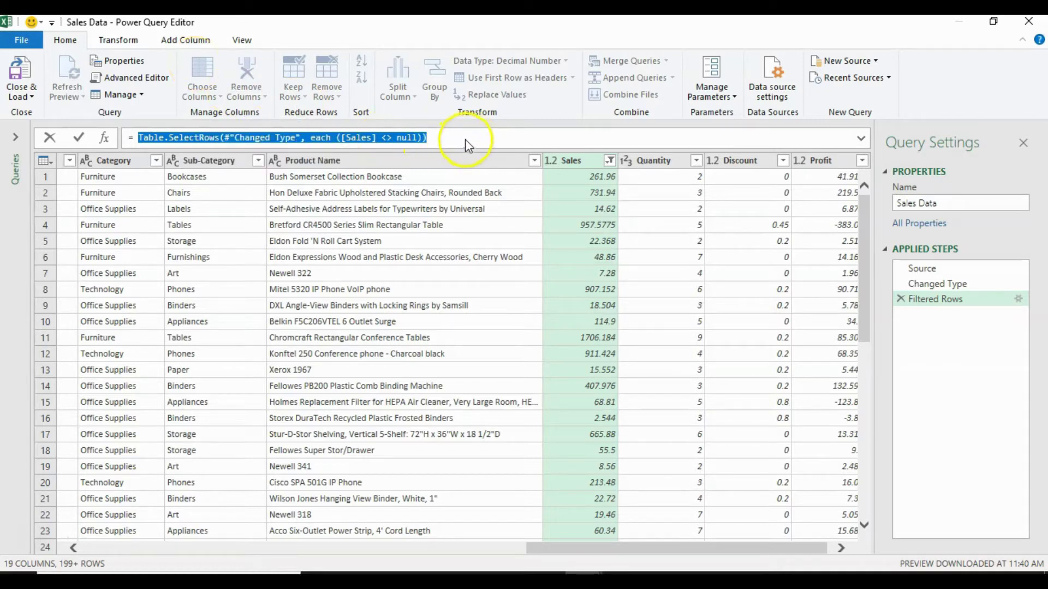
{"action": "left_click", "coordinate": [854, 192]}
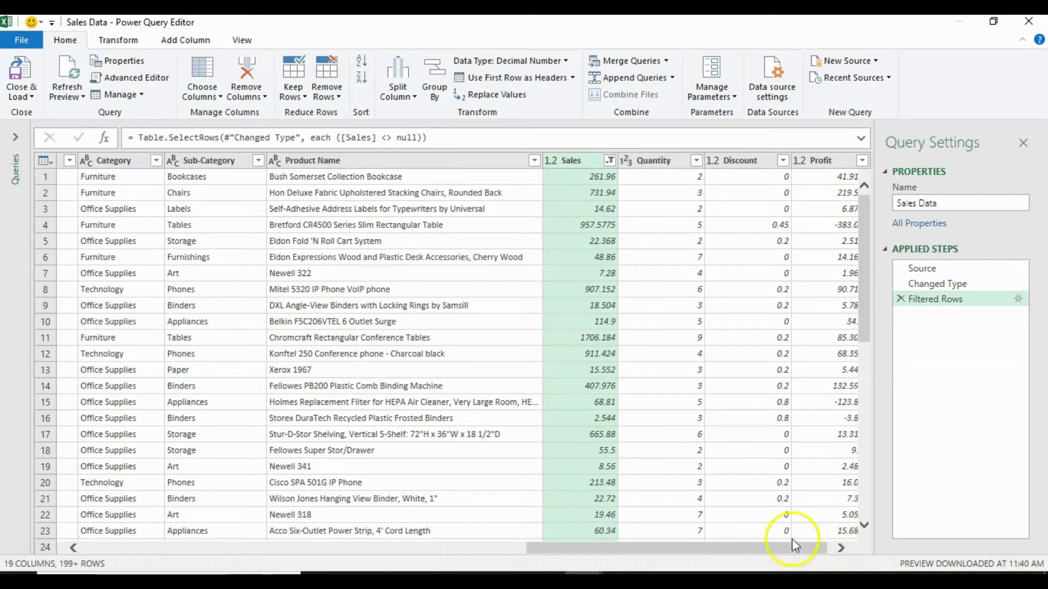
{"action": "left_click", "coordinate": [582, 581]}
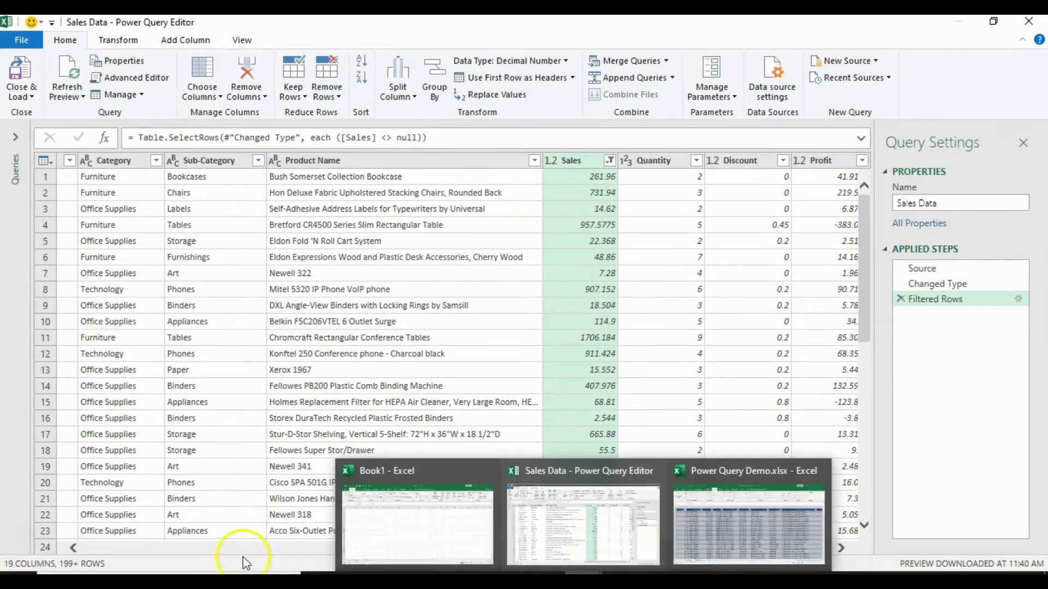
Remove the Row ID column from the Sales Data query
{"action": "scroll", "coordinate": [236, 543], "scroll_direction": "left", "scroll_amount": 10}
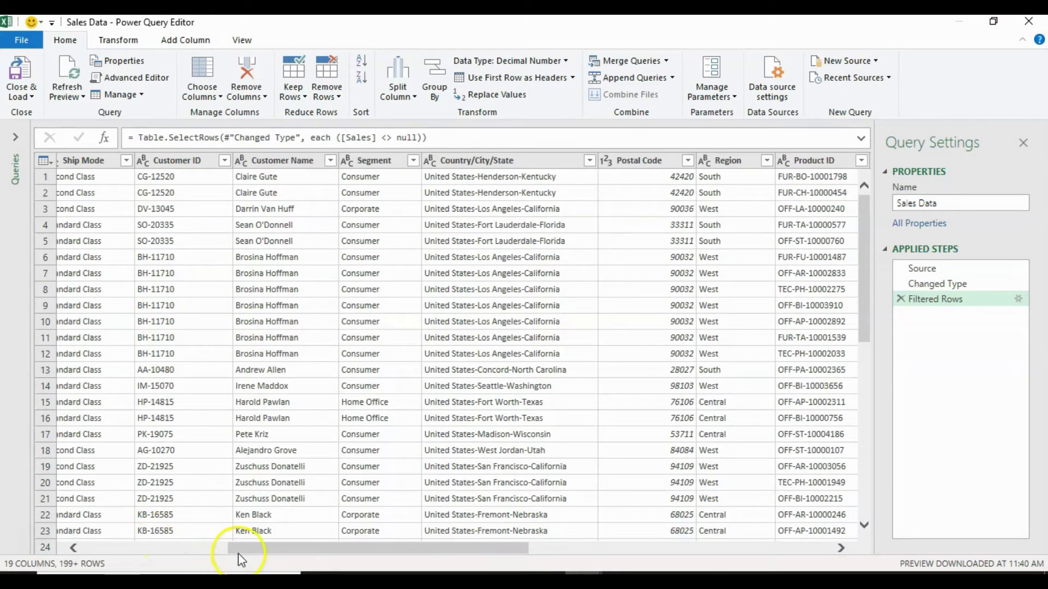
{"action": "scroll", "coordinate": [195, 548], "scroll_direction": "left", "scroll_amount": 5}
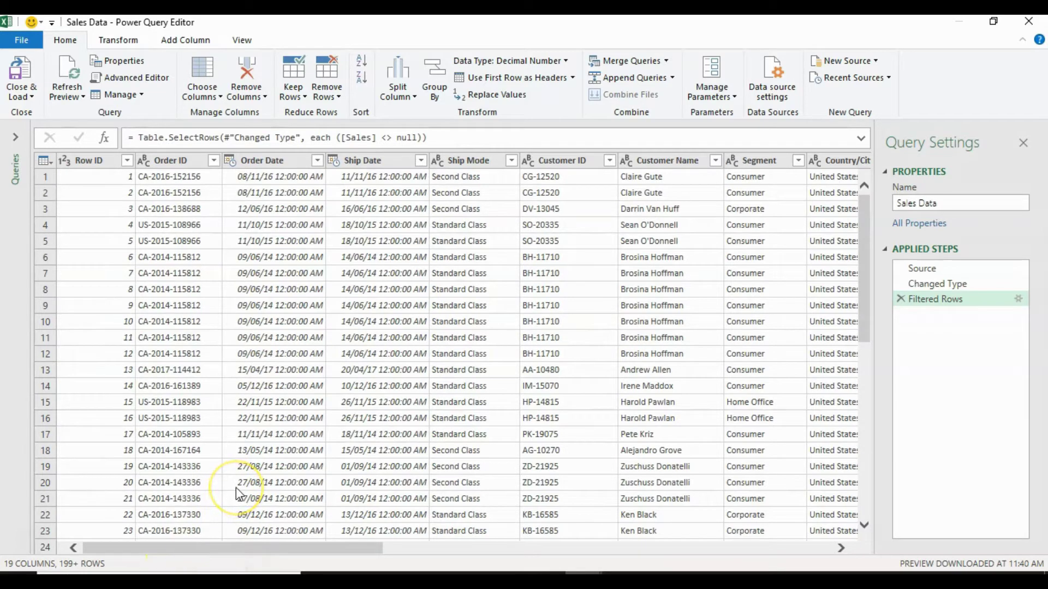
{"action": "left_click", "coordinate": [97, 160]}
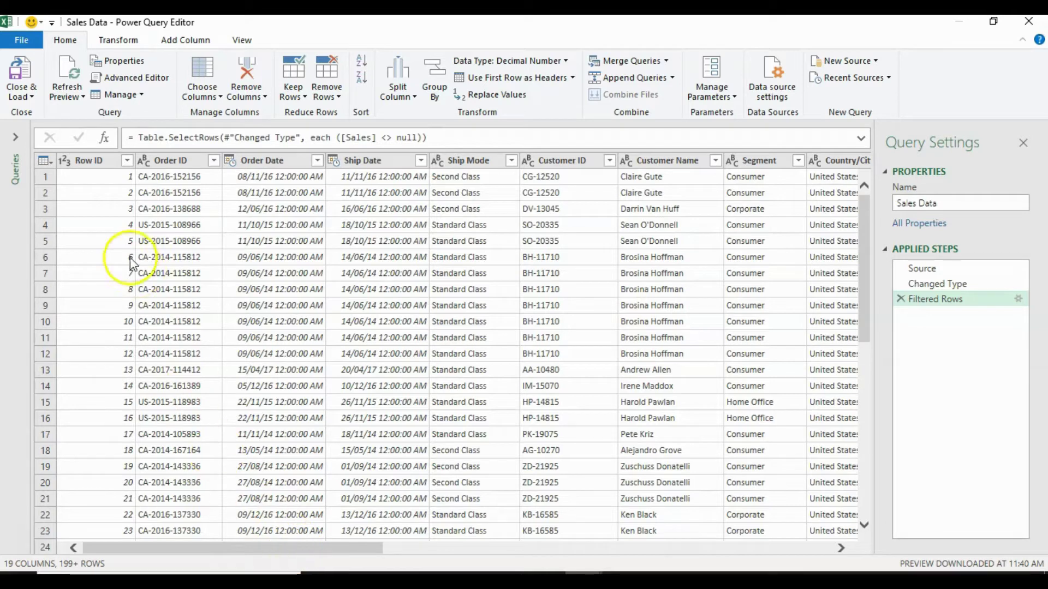
{"action": "left_click", "coordinate": [90, 160]}
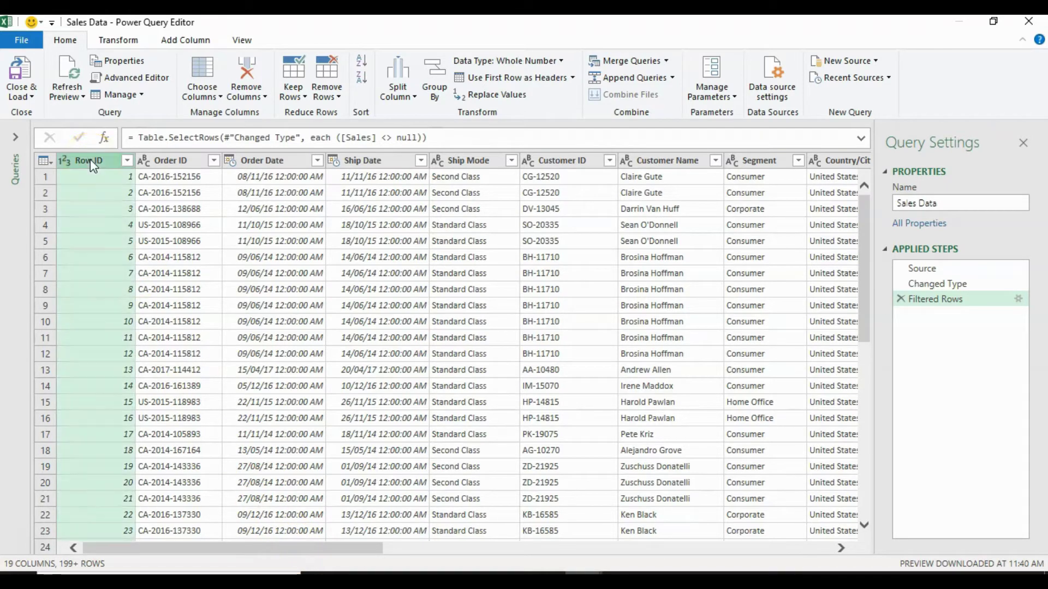
{"action": "left_click", "coordinate": [264, 98]}
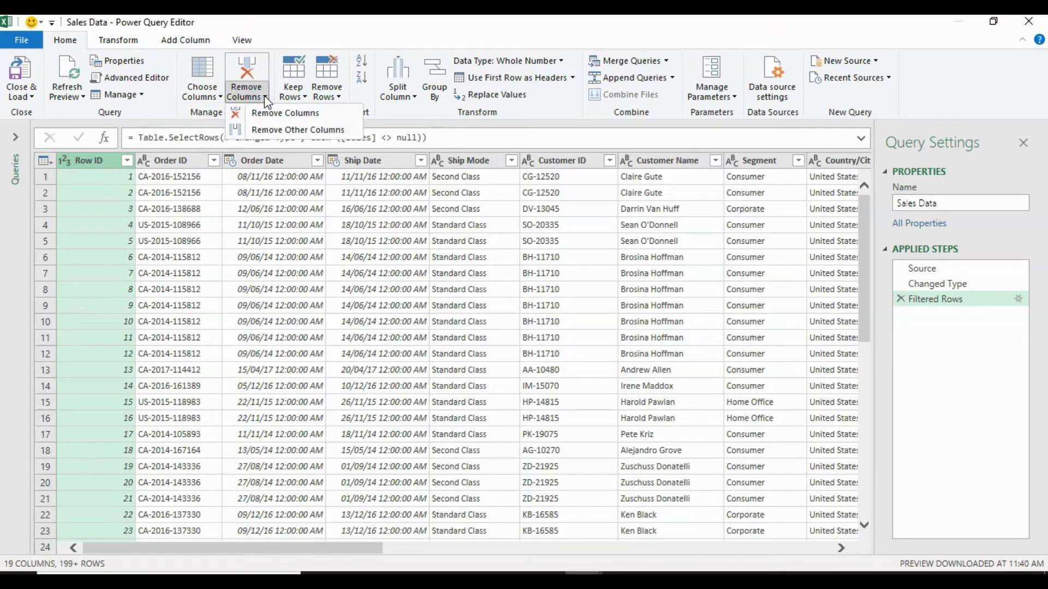
{"action": "left_click", "coordinate": [267, 115]}
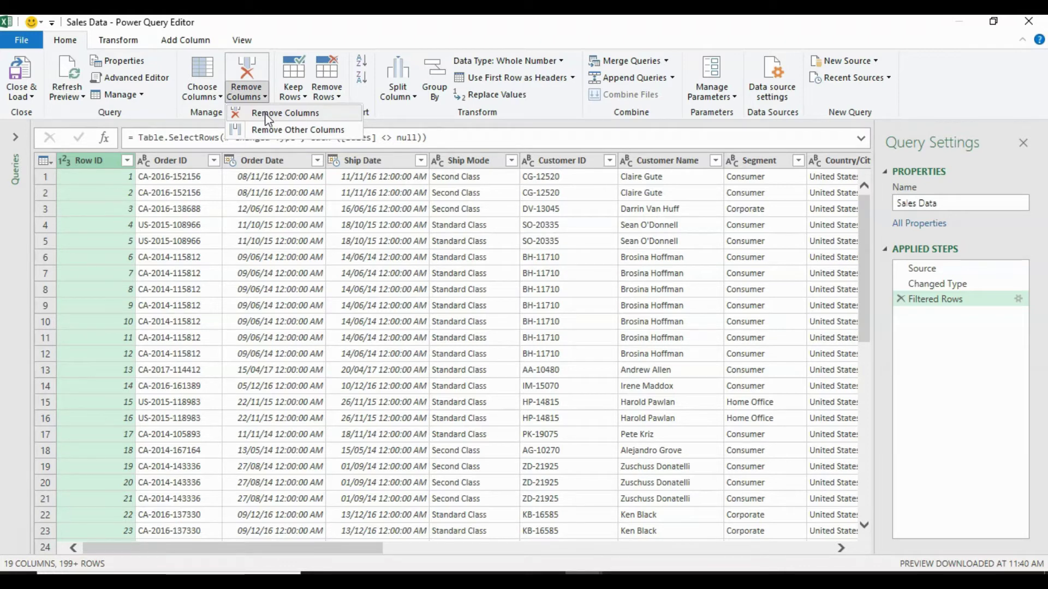
{"action": "left_click", "coordinate": [267, 135]}
{"action": "left_click", "coordinate": [294, 113]}
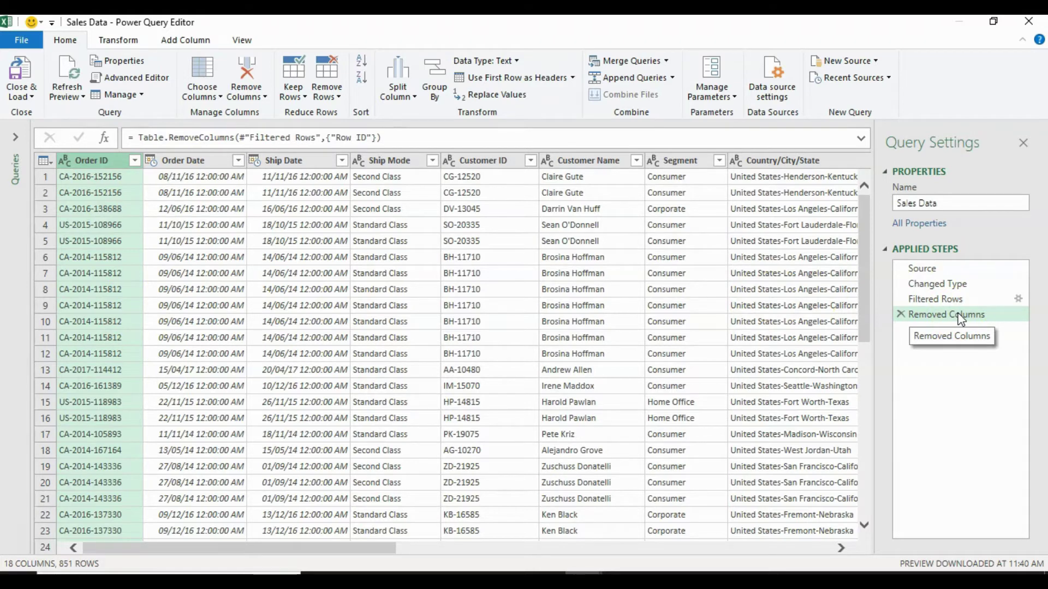
Review the preview at each applied step in order, from Source through Changed Type and Filtered Rows to Removed Columns
{"action": "left_click", "coordinate": [934, 270]}
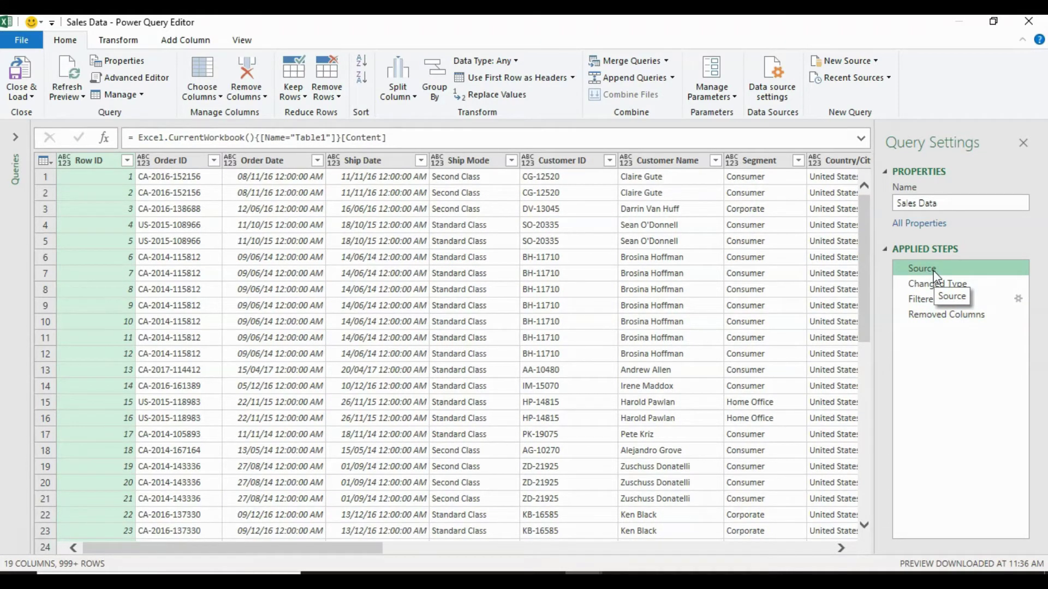
{"action": "left_click", "coordinate": [935, 287]}
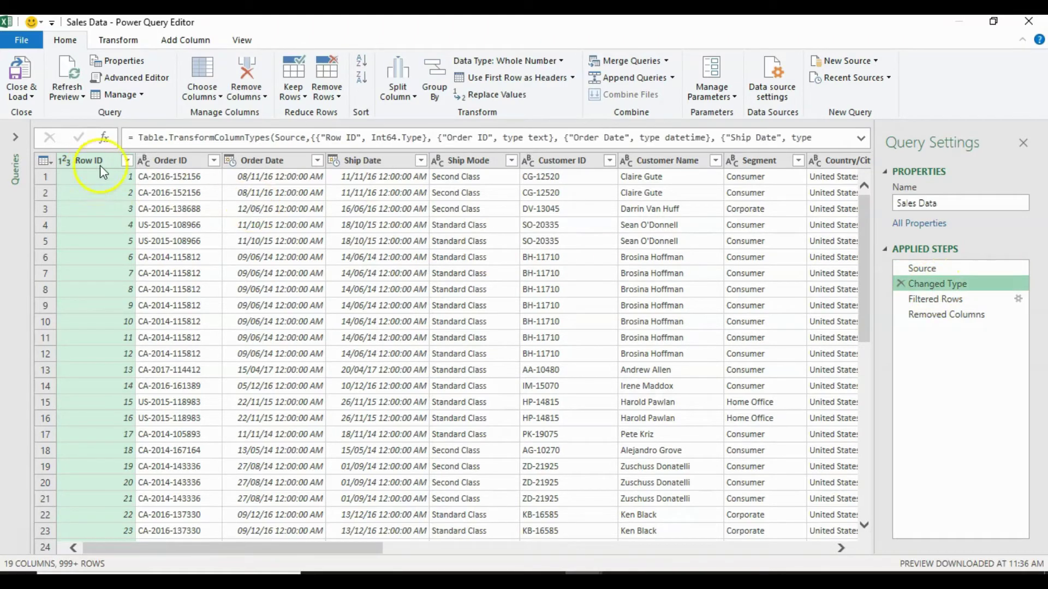
{"action": "left_click", "coordinate": [919, 301]}
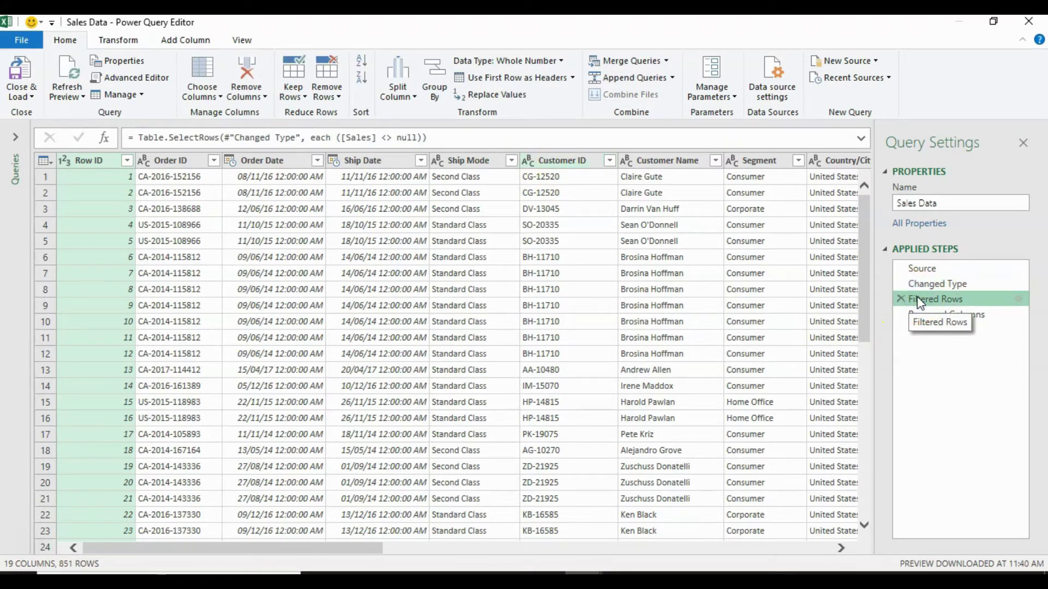
{"action": "left_click", "coordinate": [923, 315]}
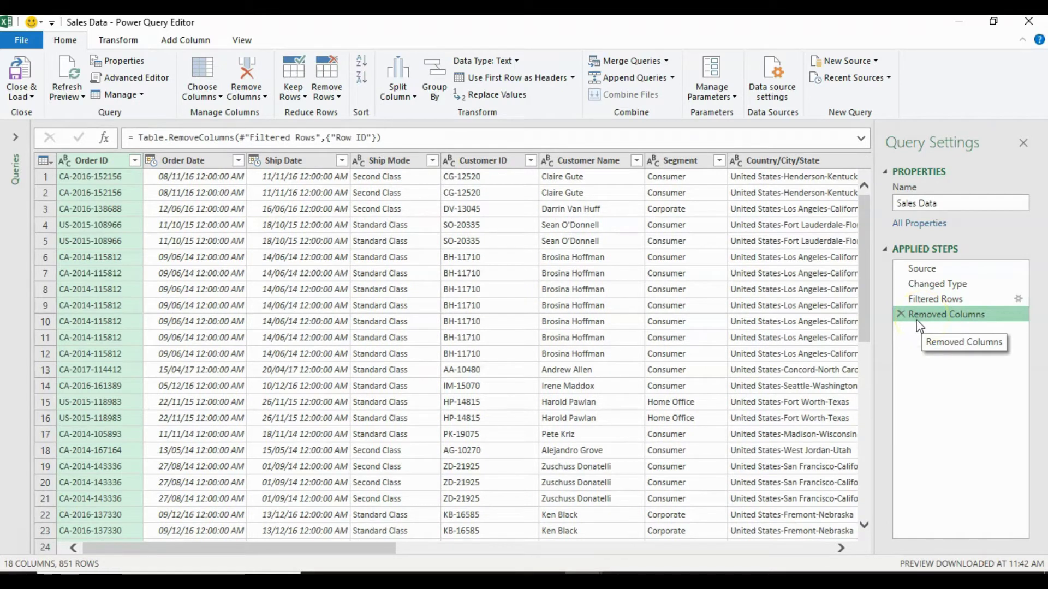
{"action": "left_click", "coordinate": [875, 361]}
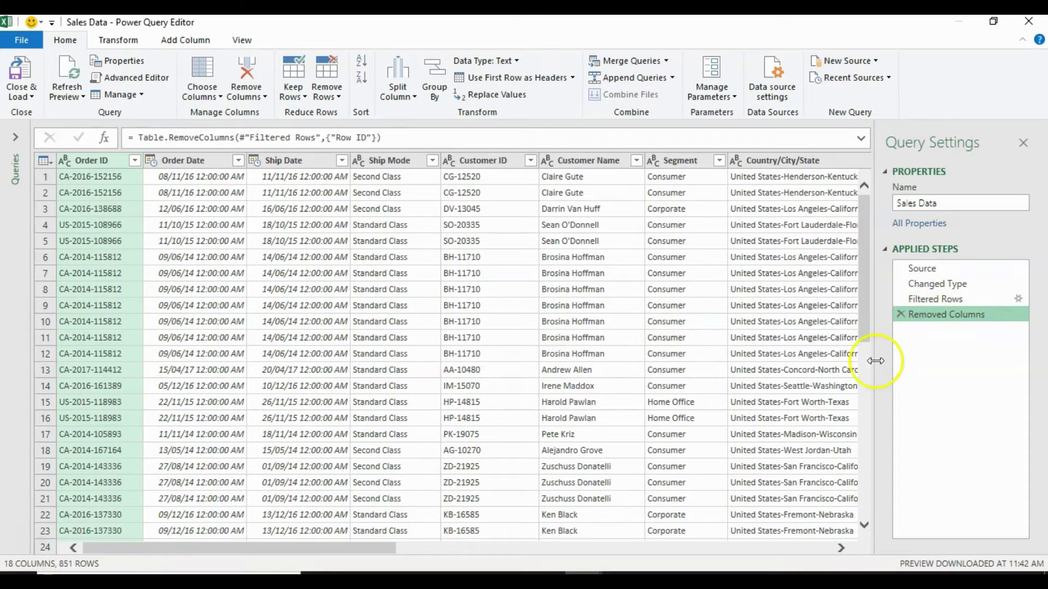
Select the Country/City/State column and examine the methods available for splitting it, without choosing one
{"action": "left_click", "coordinate": [840, 548]}
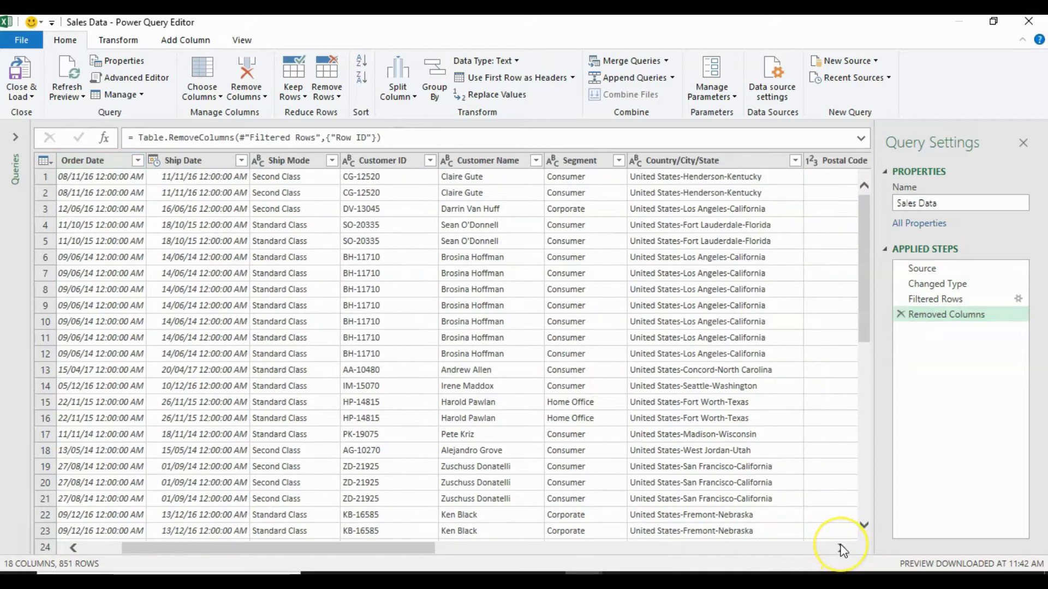
{"action": "left_click", "coordinate": [840, 548]}
{"action": "left_click", "coordinate": [841, 547]}
{"action": "left_click", "coordinate": [841, 547]}
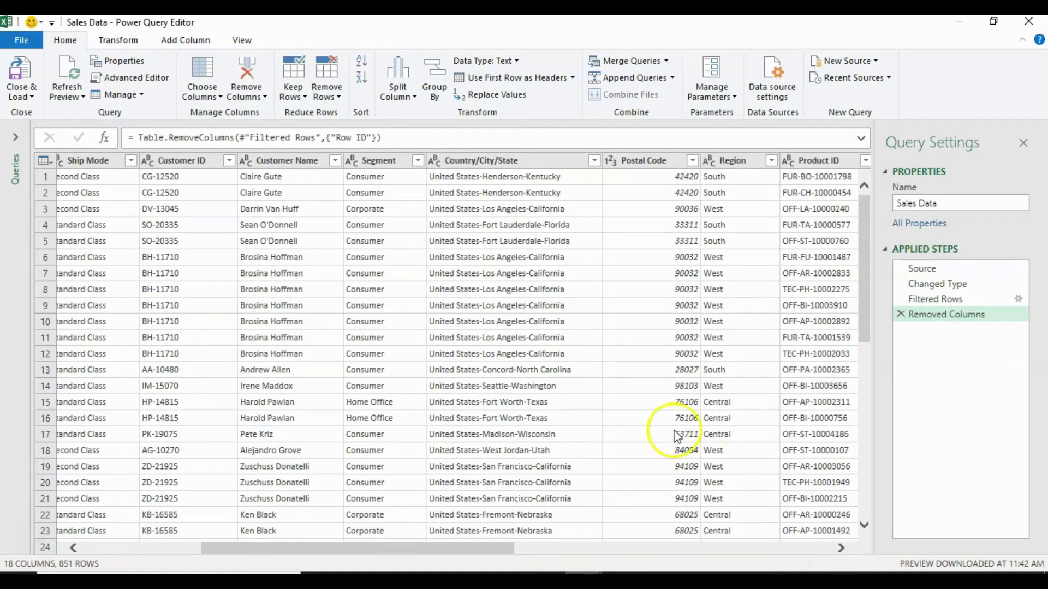
{"action": "left_click", "coordinate": [178, 547]}
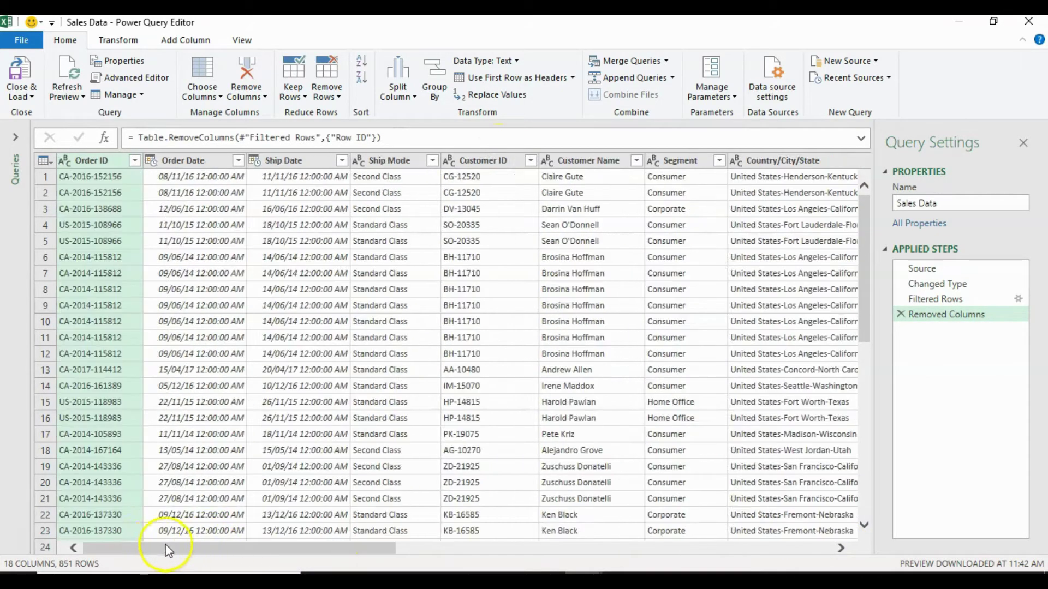
{"action": "left_click", "coordinate": [840, 547]}
{"action": "left_click", "coordinate": [841, 548]}
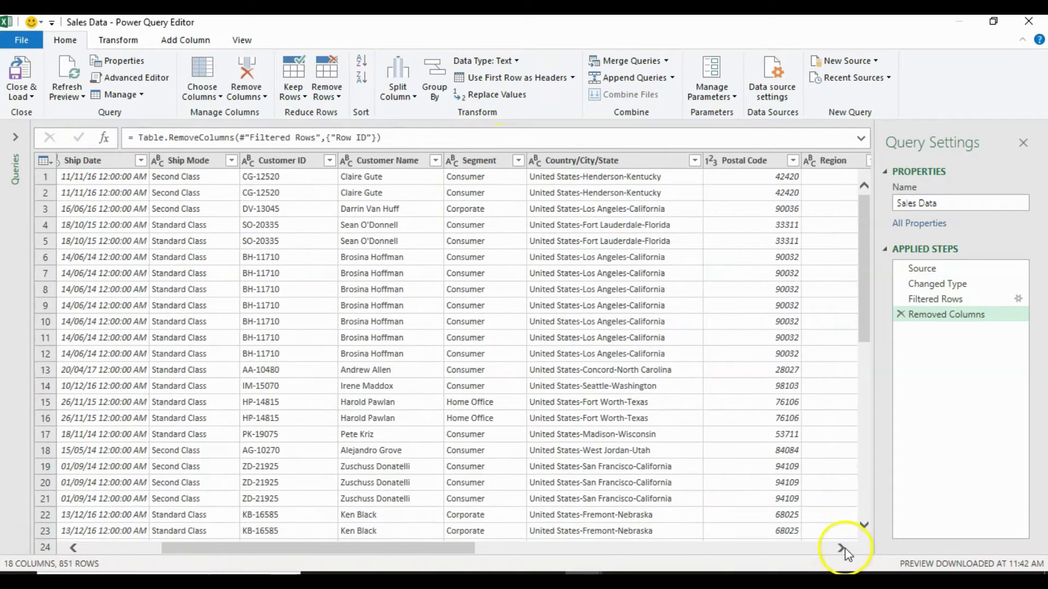
{"action": "left_click", "coordinate": [619, 161]}
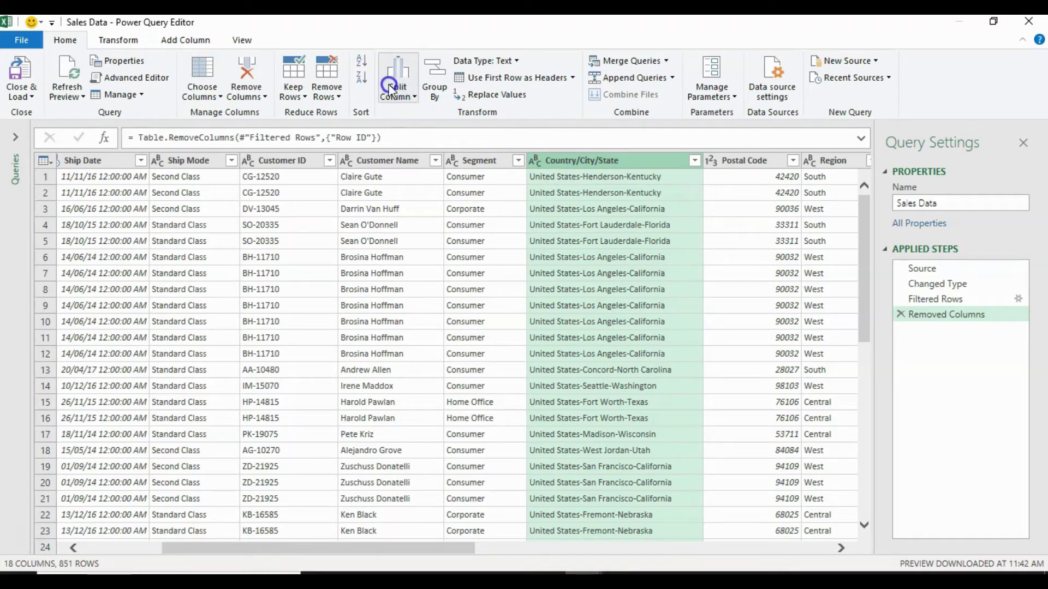
{"action": "left_click", "coordinate": [414, 97]}
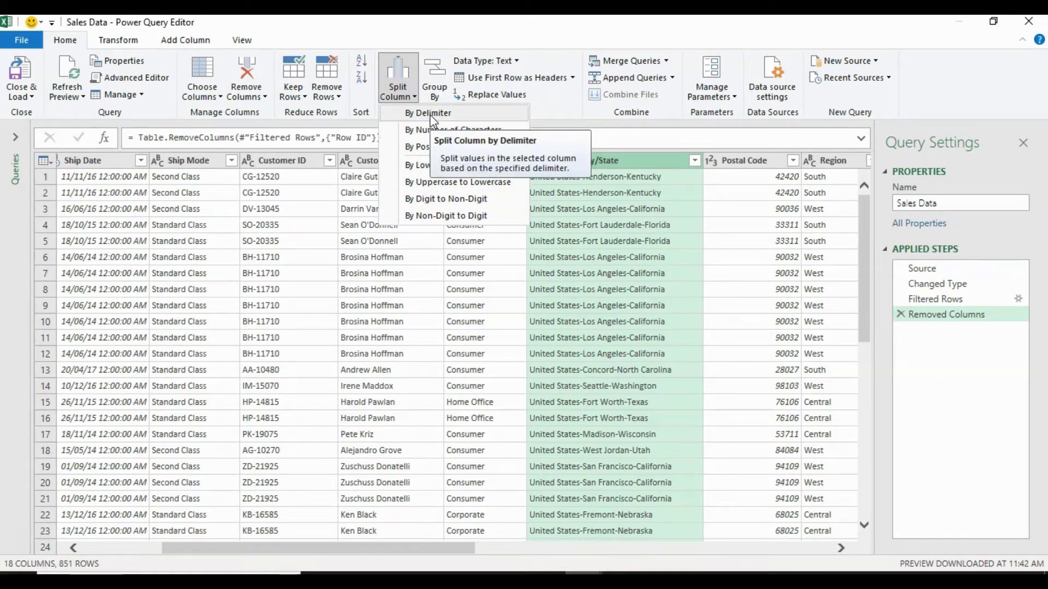
{"action": "left_click", "coordinate": [589, 187]}
{"action": "left_click", "coordinate": [581, 185]}
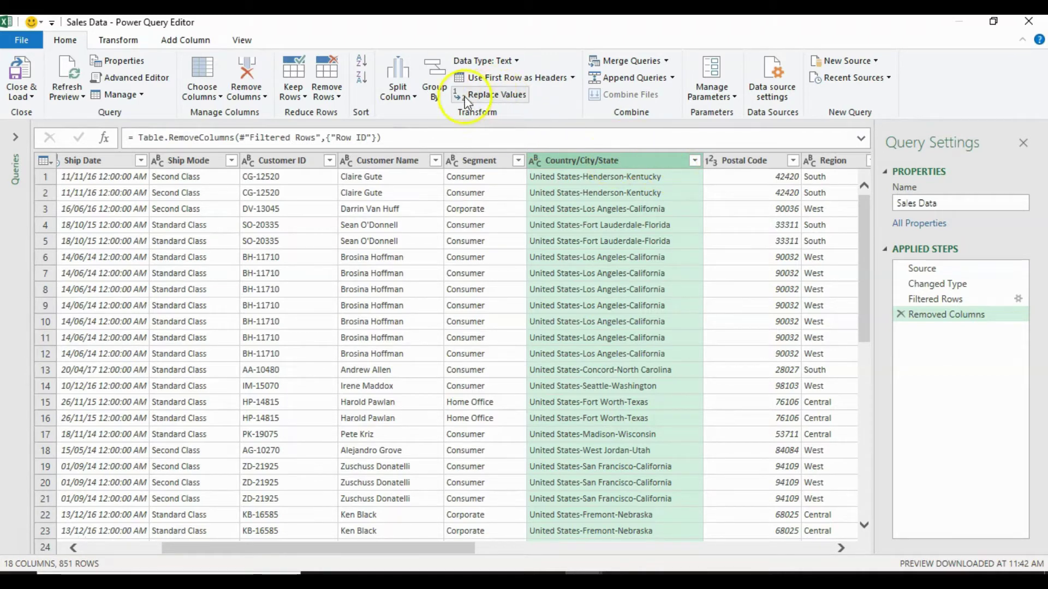
Split the Country/City/State column by the custom delimiter "-" at each occurrence of the delimiter
{"action": "left_click", "coordinate": [415, 97]}
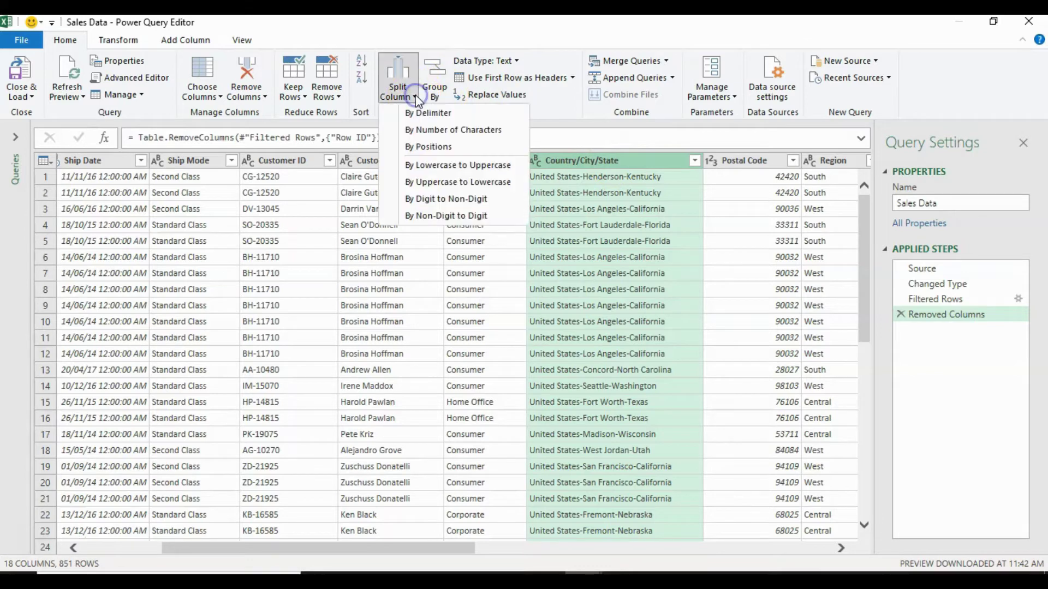
{"action": "left_click", "coordinate": [433, 113]}
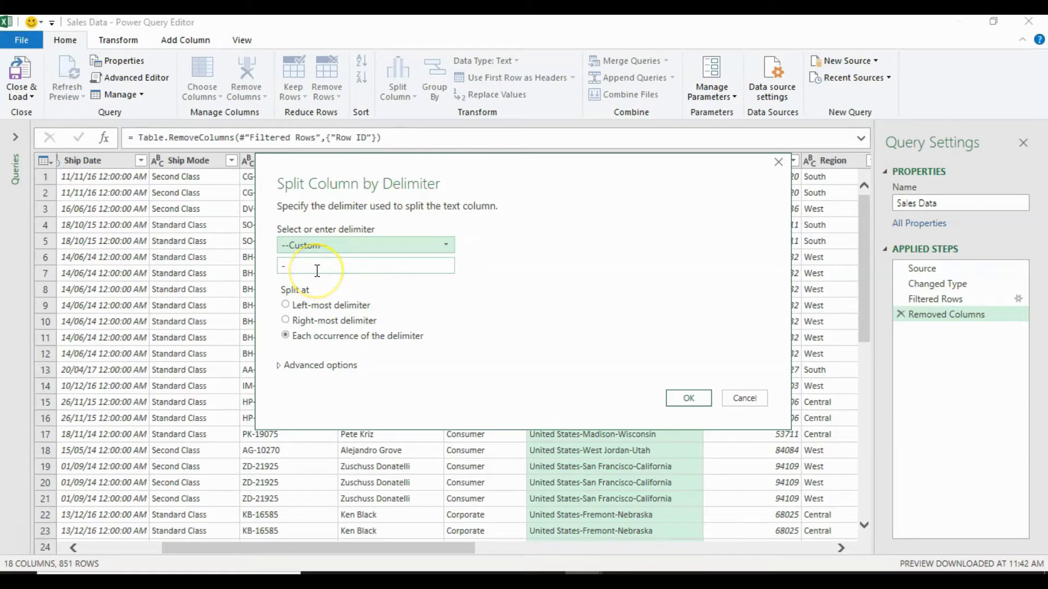
{"action": "left_click", "coordinate": [447, 246]}
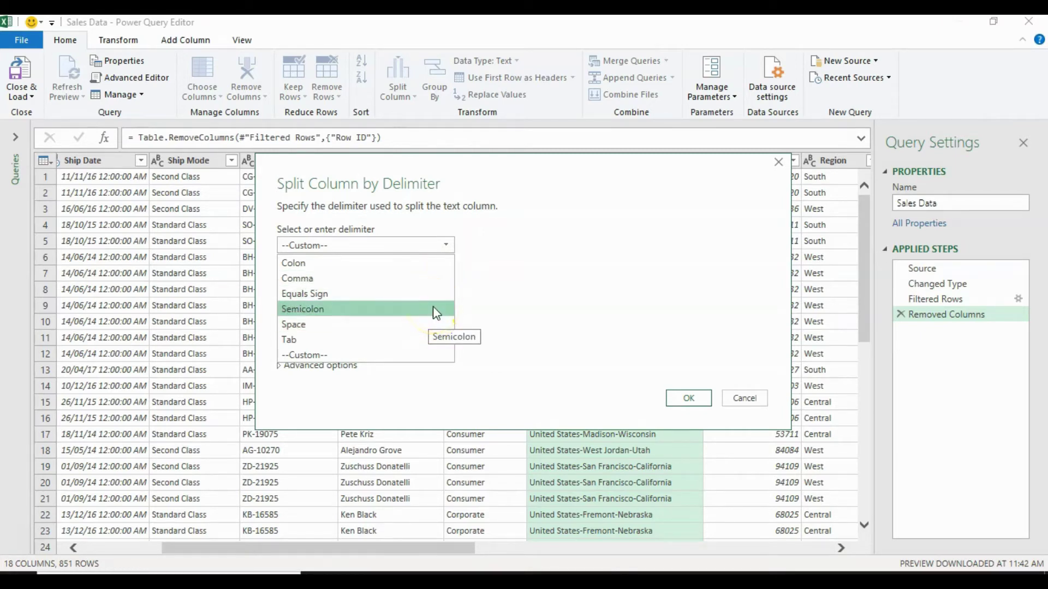
{"action": "left_click", "coordinate": [503, 271]}
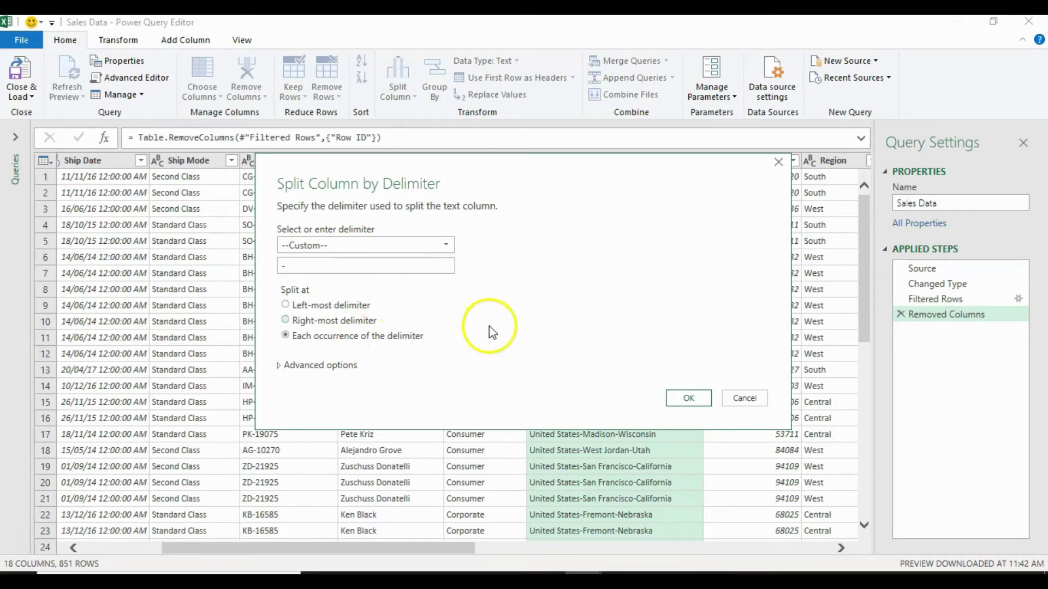
{"action": "left_click_drag", "start_coordinate": [534, 183], "coordinate": [512, 173]}
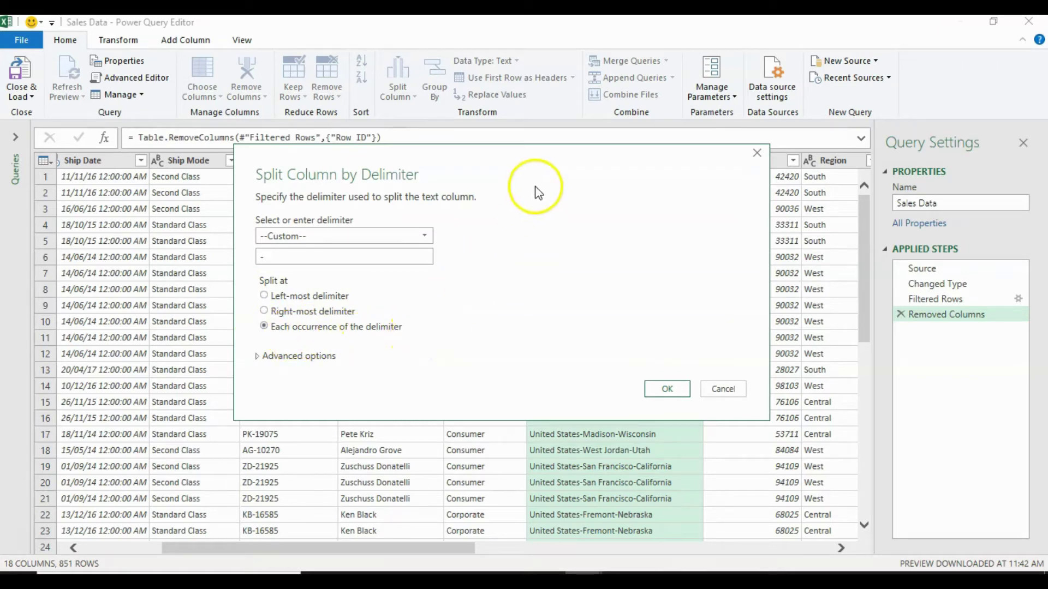
{"action": "left_click_drag", "start_coordinate": [557, 158], "coordinate": [510, 231]}
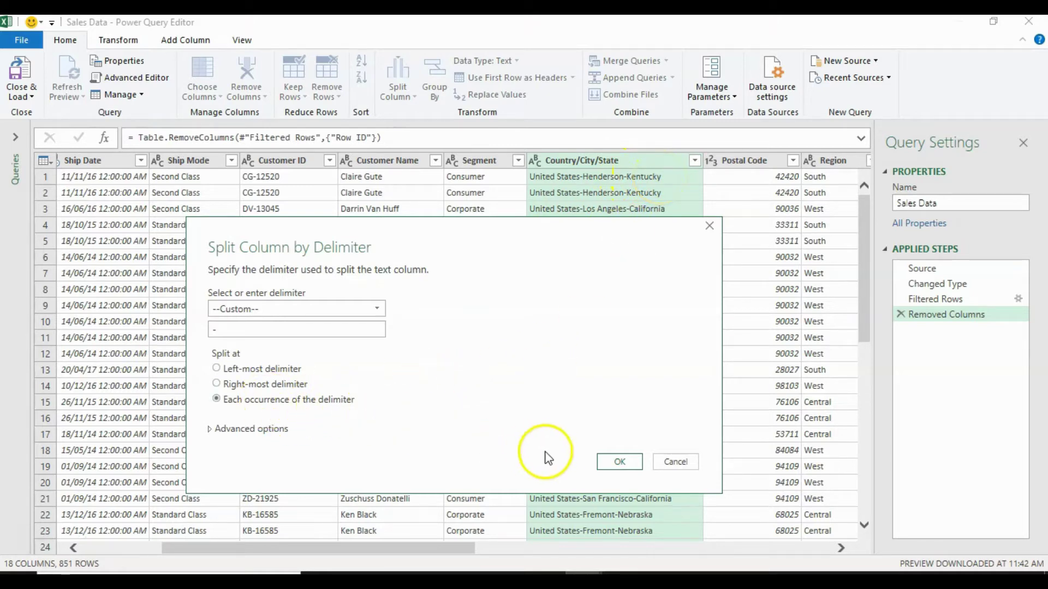
{"action": "left_click", "coordinate": [620, 462]}
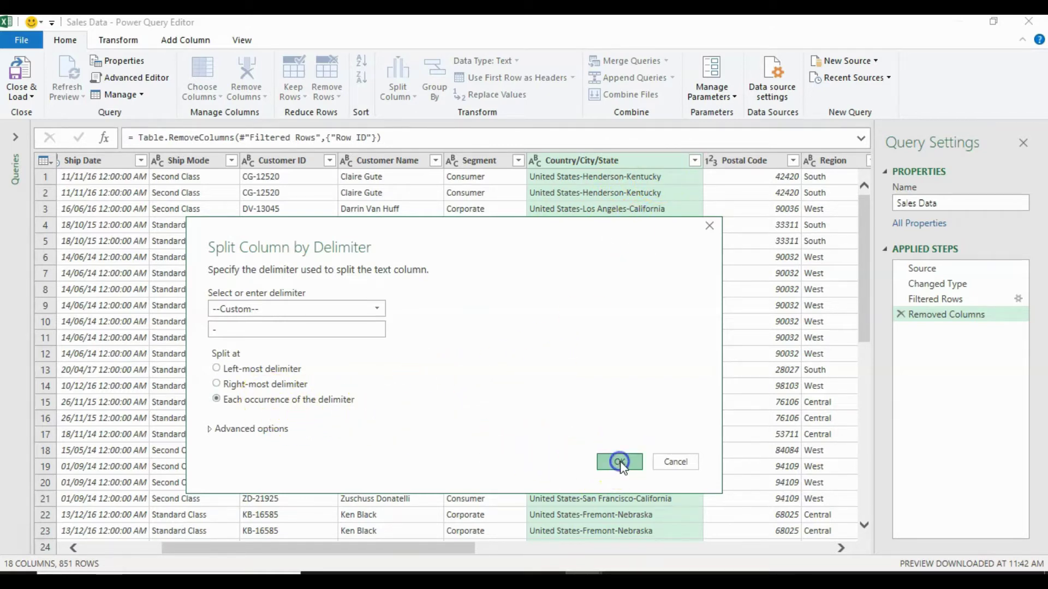
{"action": "left_click", "coordinate": [625, 341]}
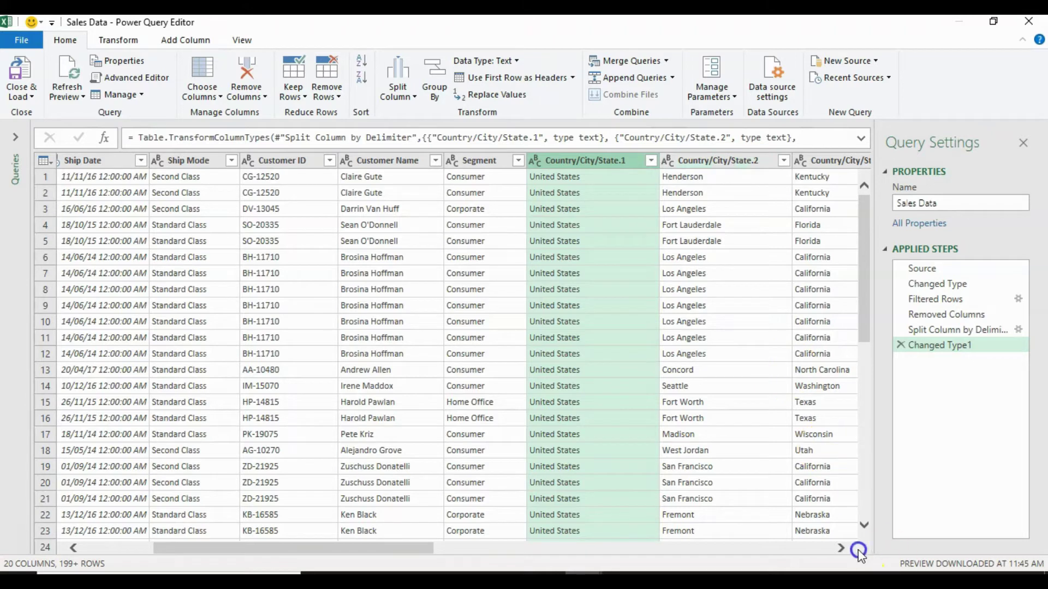
Rename the first split column, Country/City/State.1, as Country
{"action": "left_click", "coordinate": [841, 547]}
{"action": "left_click", "coordinate": [500, 162]}
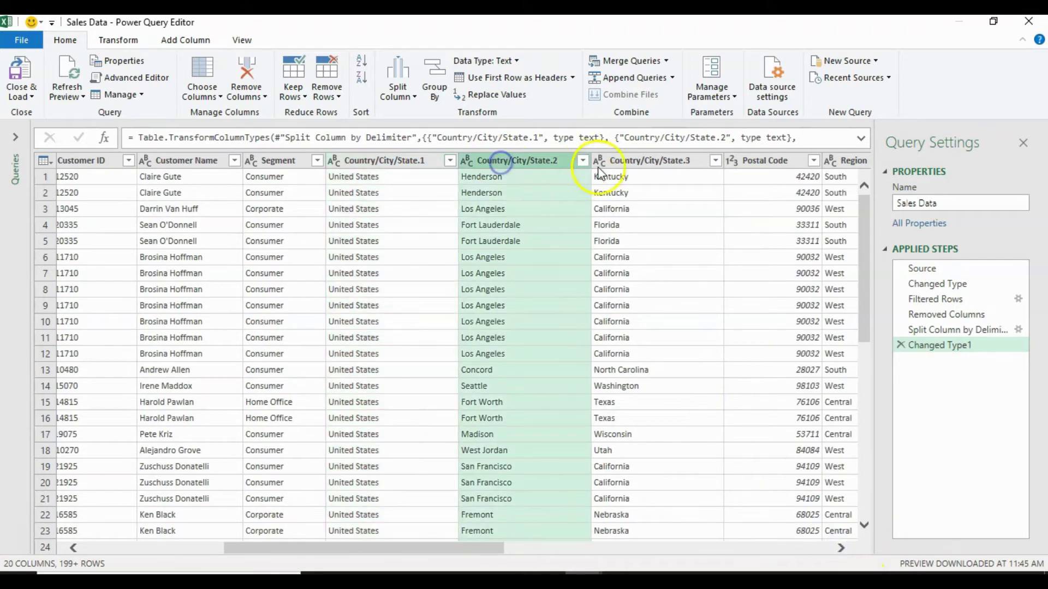
{"action": "left_click", "coordinate": [671, 163]}
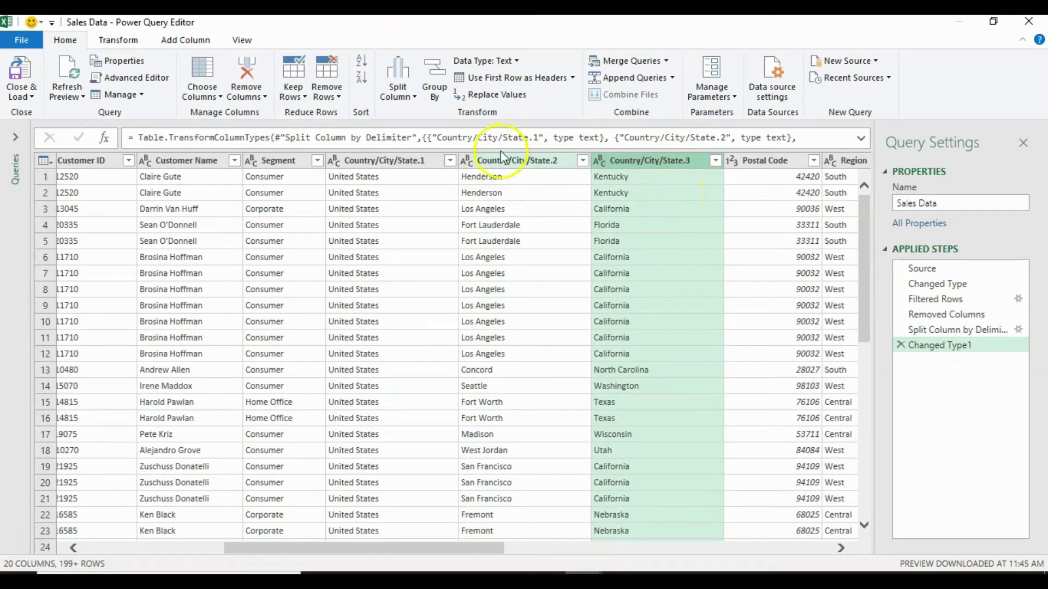
{"action": "left_click", "coordinate": [398, 160]}
{"action": "double_click", "coordinate": [399, 160]}
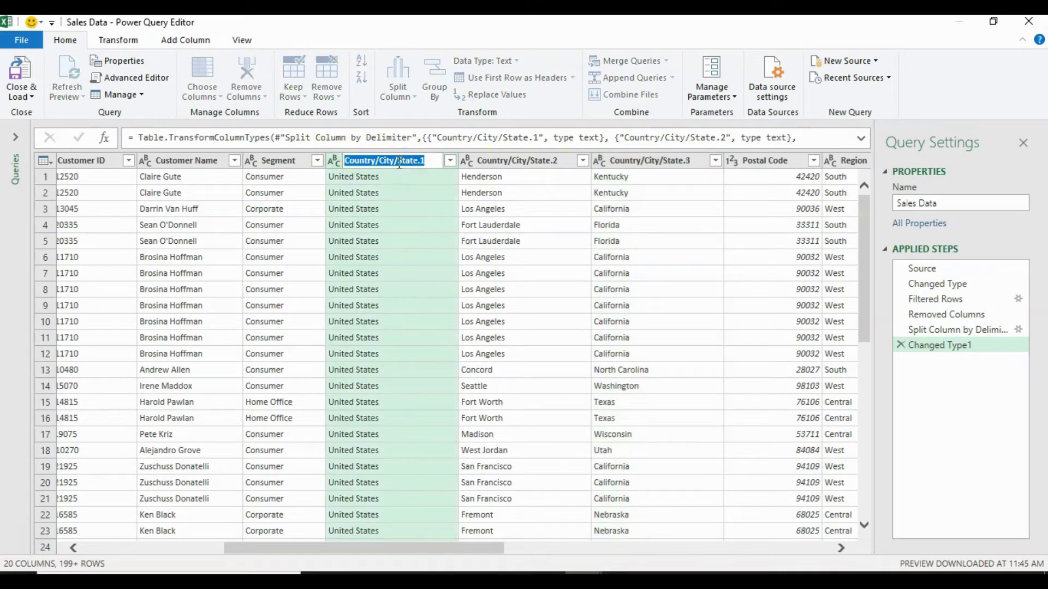
{"action": "type", "text": "Country"}
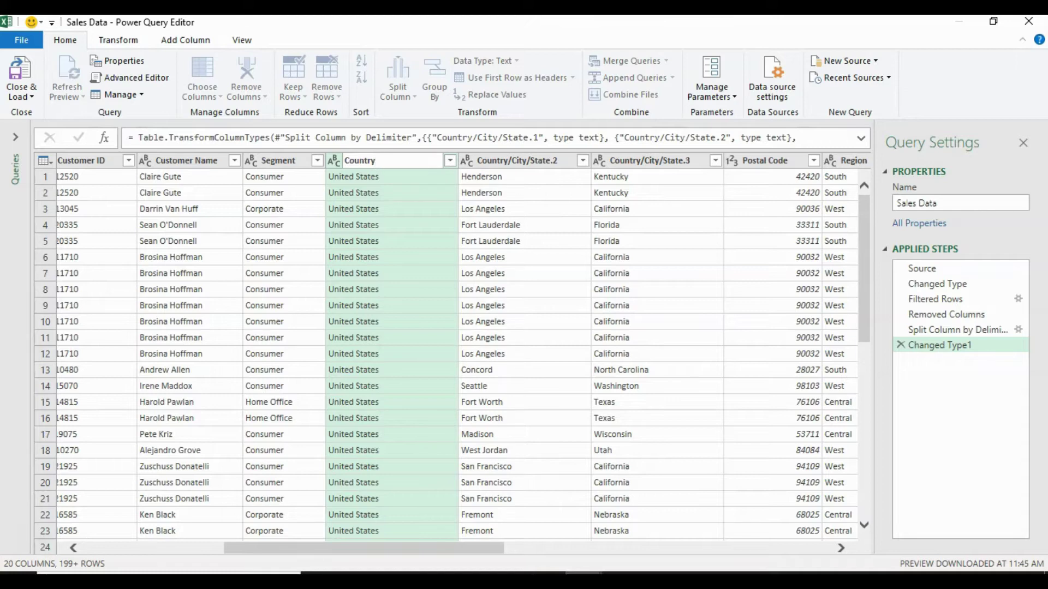
{"action": "key", "text": "Return"}
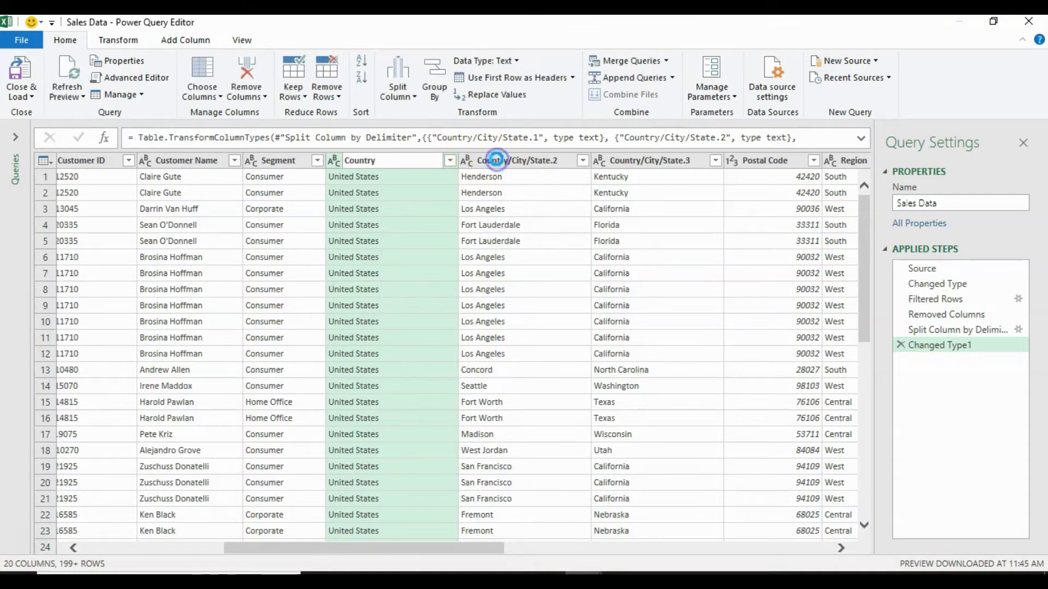
Rename the Country/City/State.2 column as City and the Country/City/State.3 column as State
{"action": "double_click", "coordinate": [497, 159]}
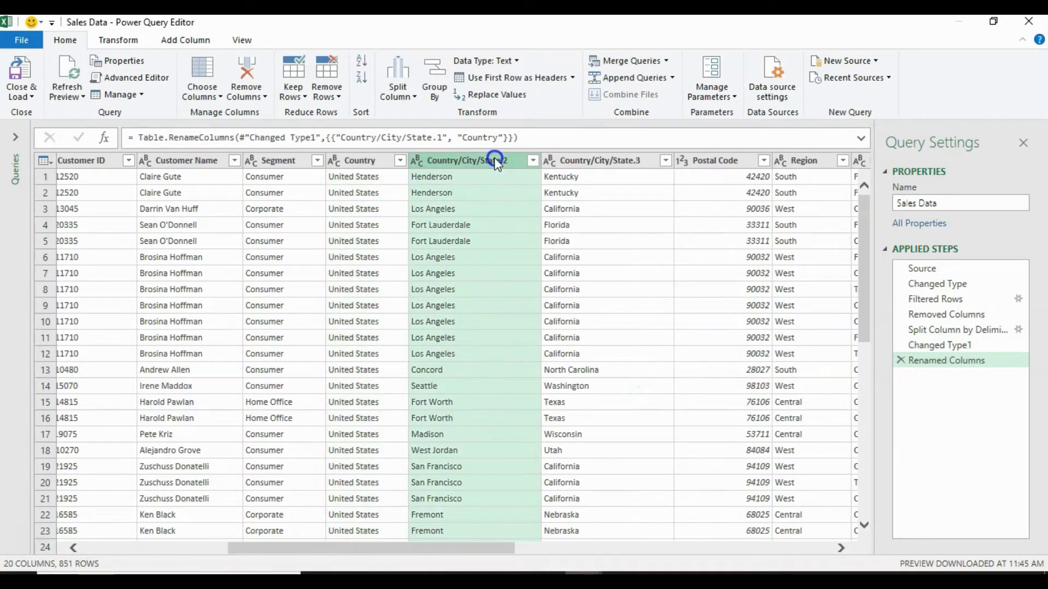
{"action": "type", "text": "City"}
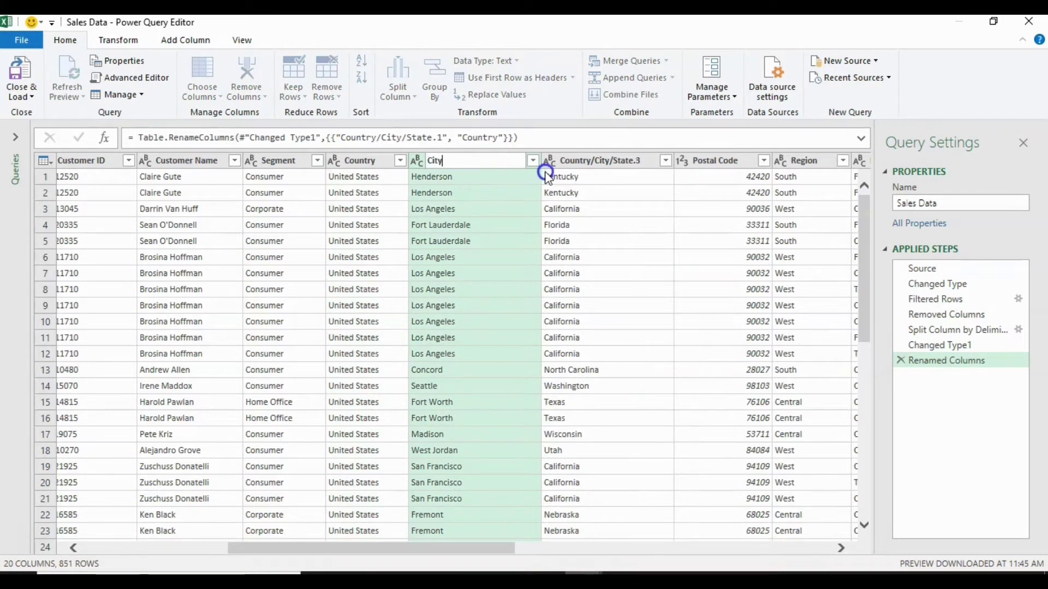
{"action": "key", "text": "Return"}
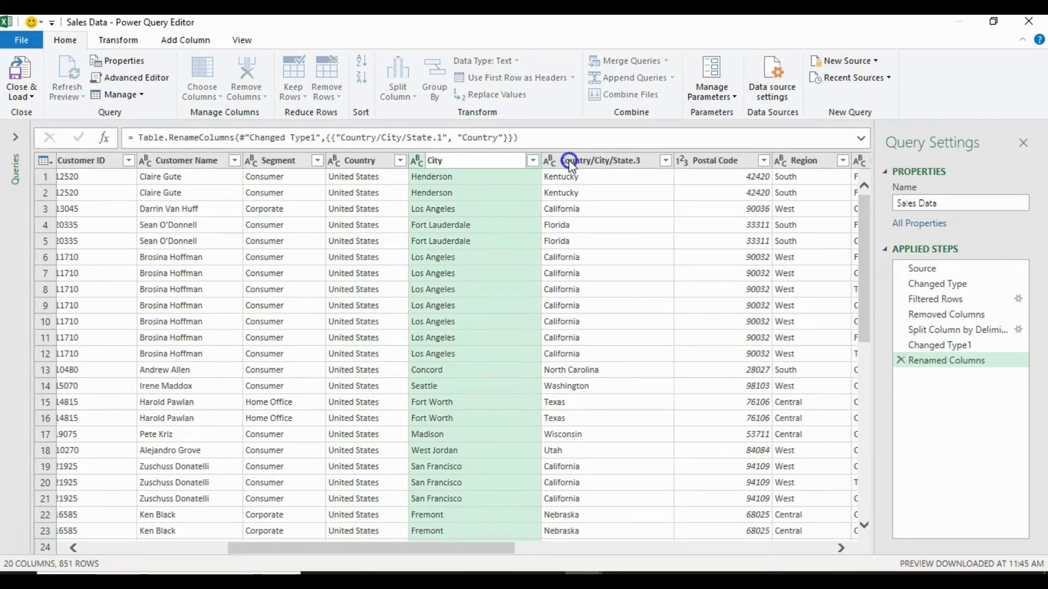
{"action": "double_click", "coordinate": [567, 158]}
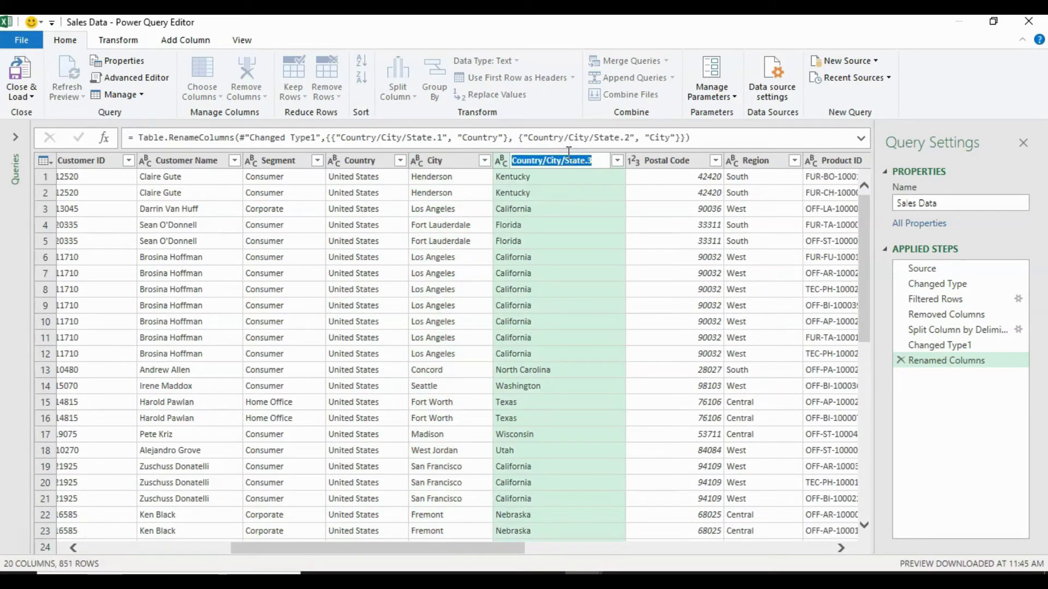
{"action": "type", "text": "State"}
{"action": "key", "text": "Return"}
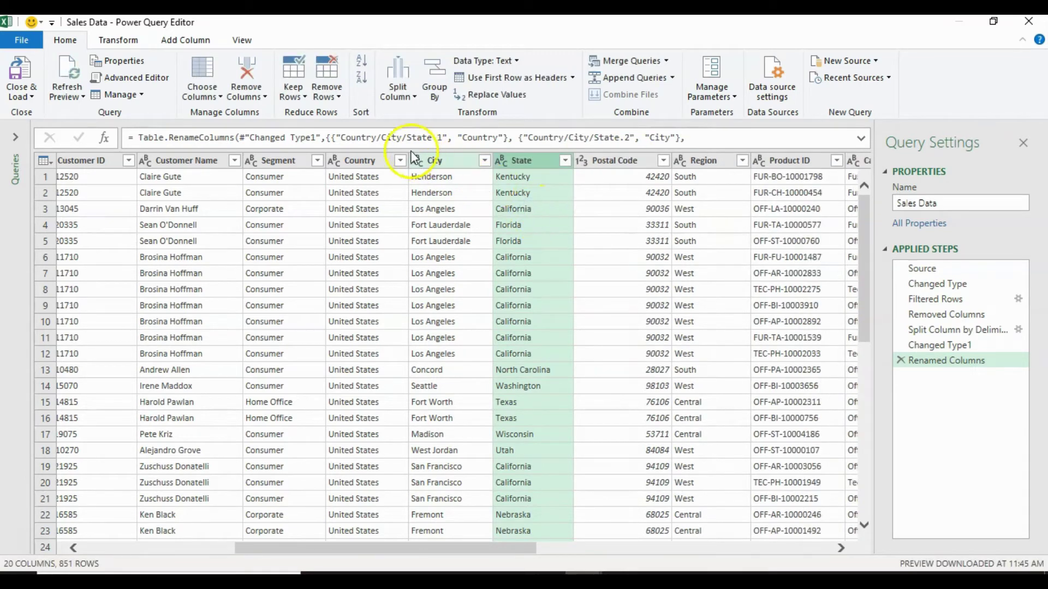
{"action": "left_click_drag", "start_coordinate": [939, 329], "coordinate": [943, 337]}
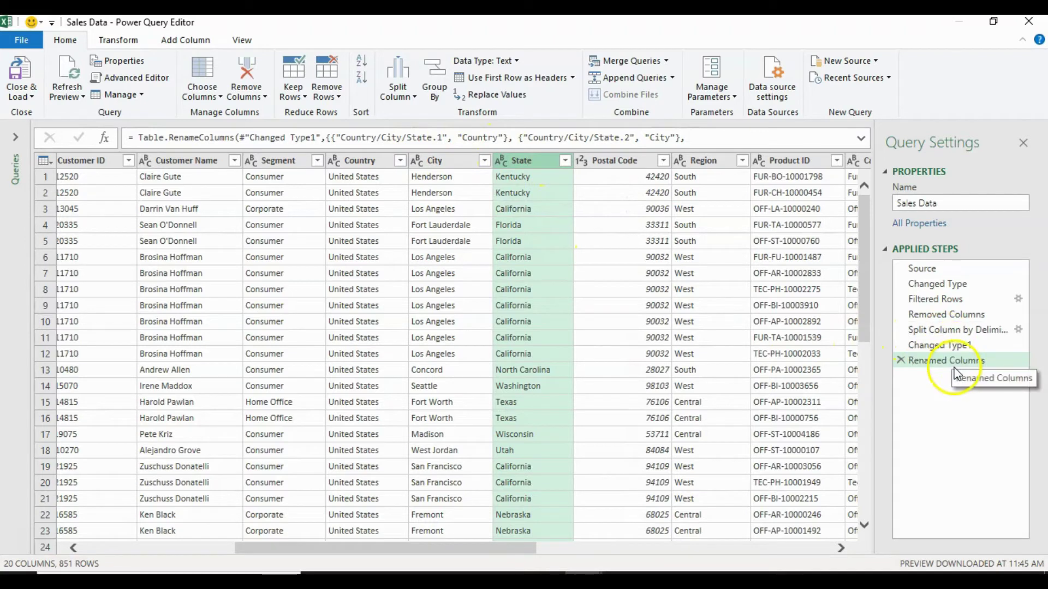
{"action": "left_click", "coordinate": [972, 335]}
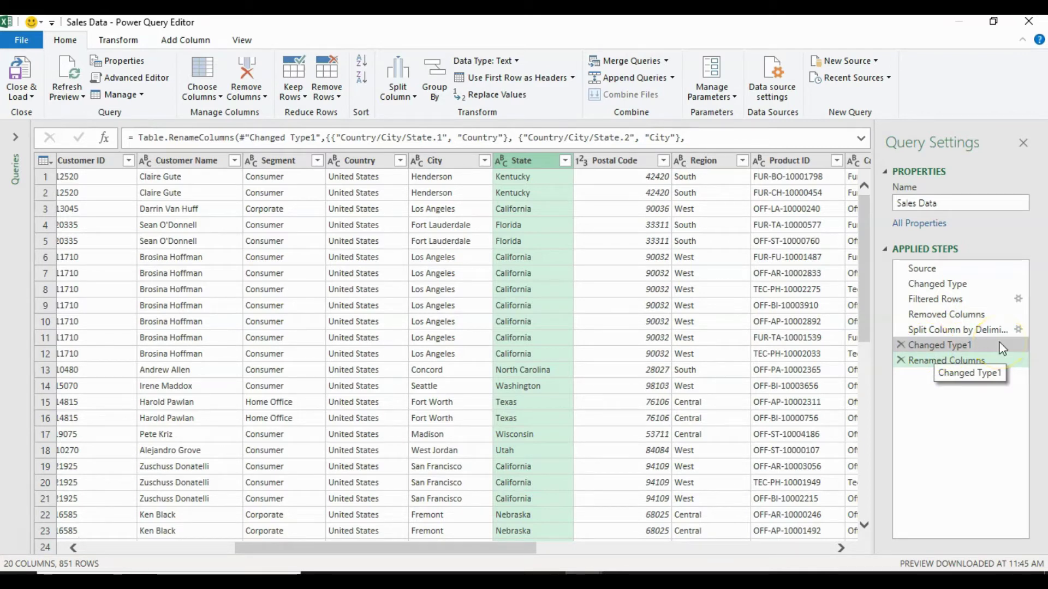
{"action": "left_click", "coordinate": [944, 361]}
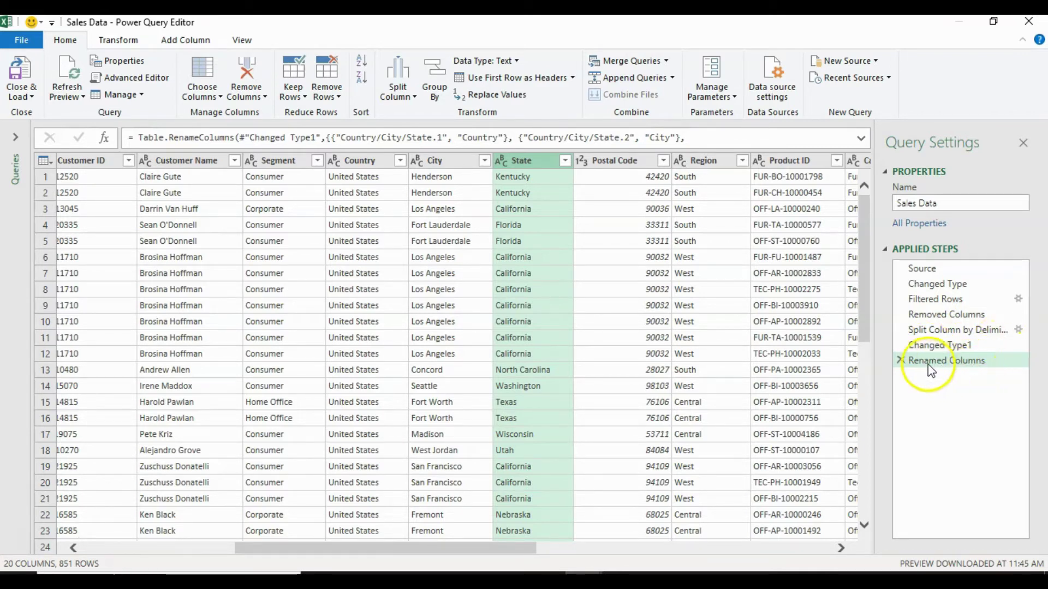
{"action": "left_click", "coordinate": [972, 367]}
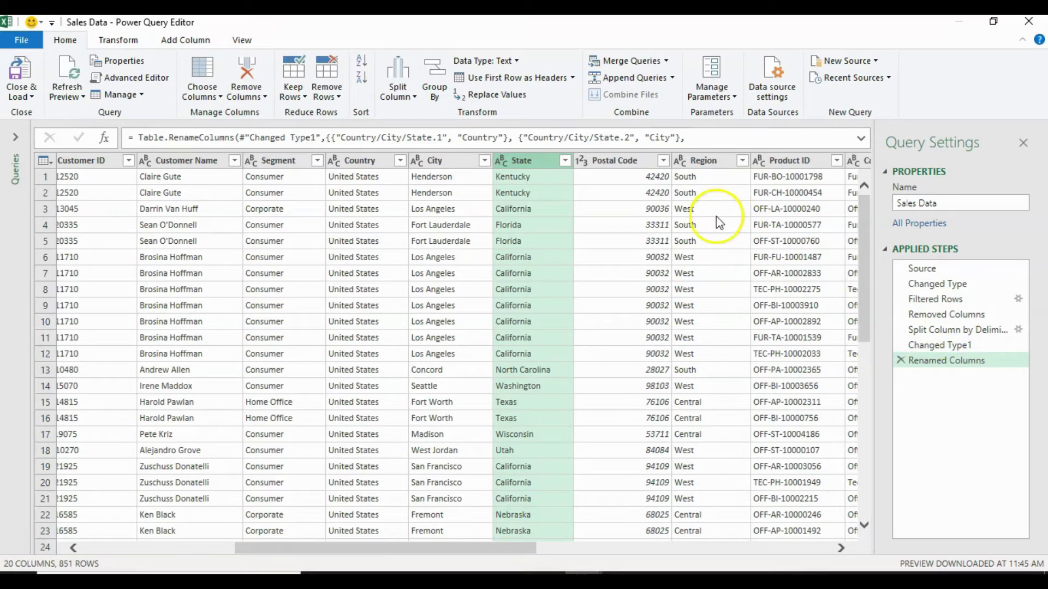
Check which distinct values the Country column holds in its filter list, without applying a filter
{"action": "left_click", "coordinate": [480, 208]}
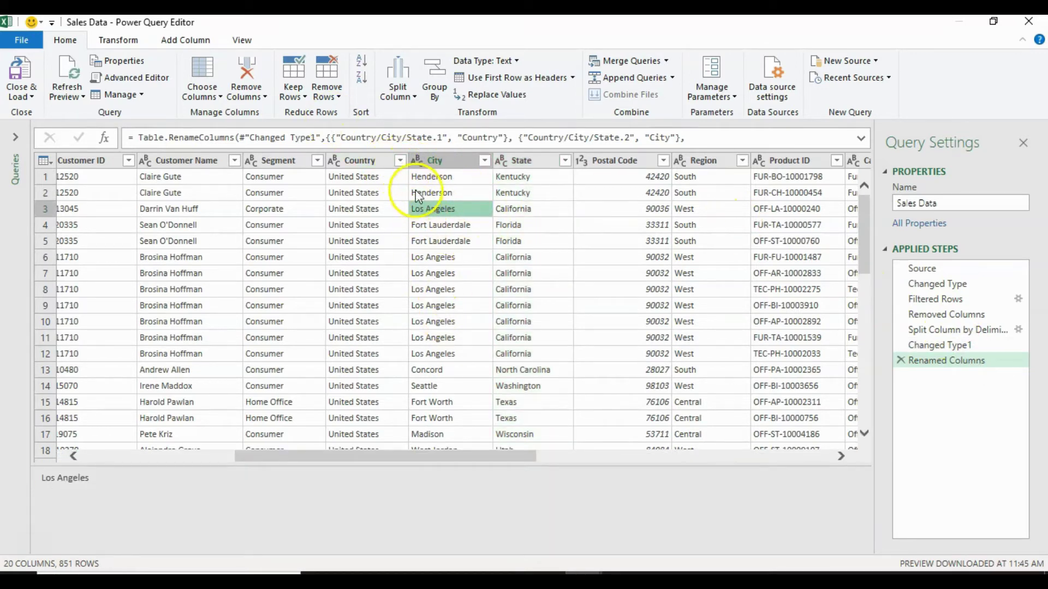
{"action": "left_click", "coordinate": [401, 160]}
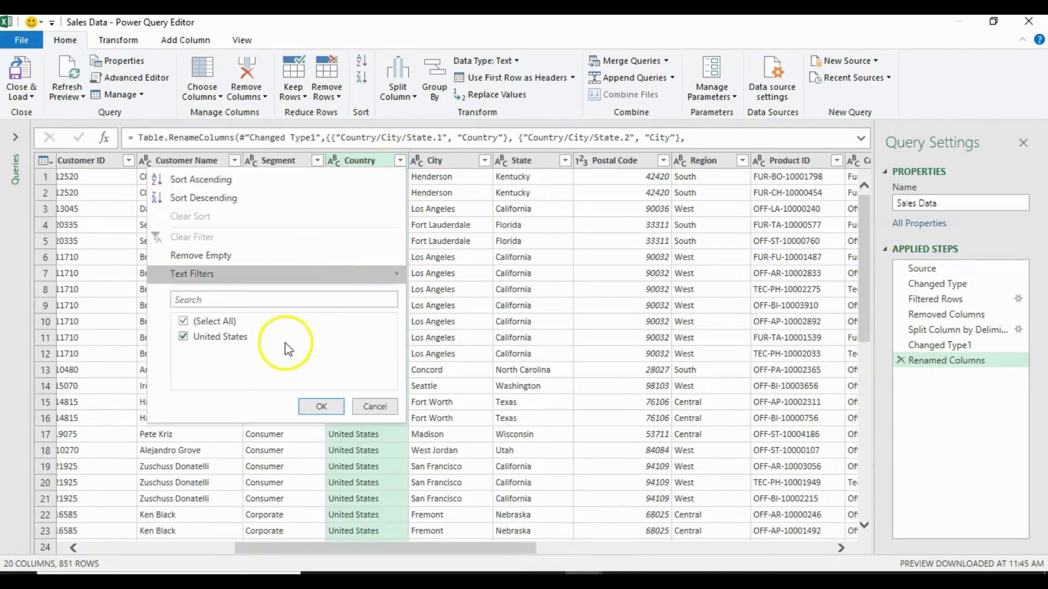
{"action": "left_click", "coordinate": [373, 406]}
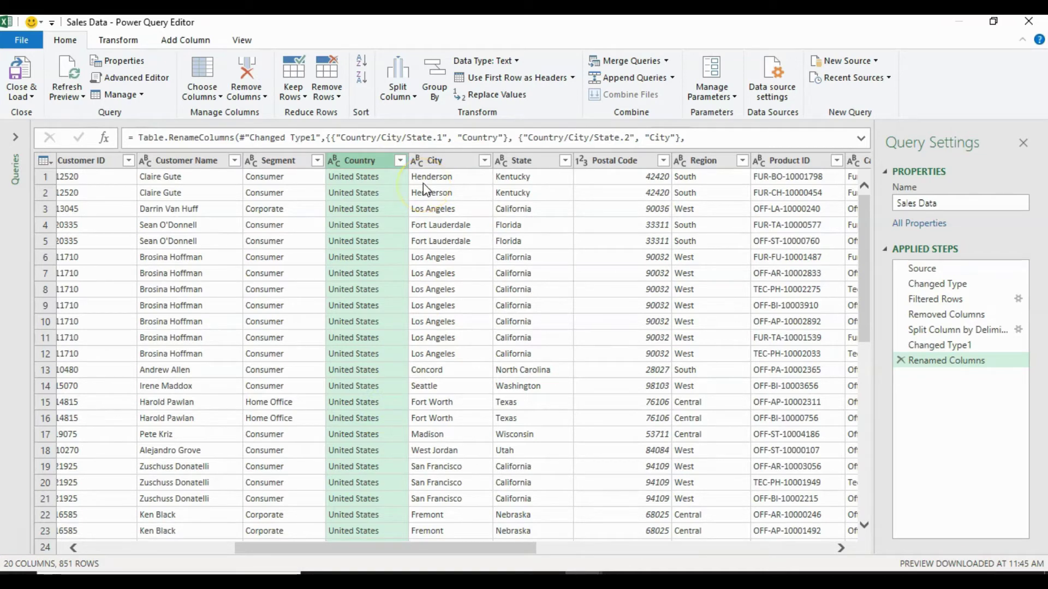
Remove the Country column from the Sales Data query
{"action": "left_click", "coordinate": [362, 170]}
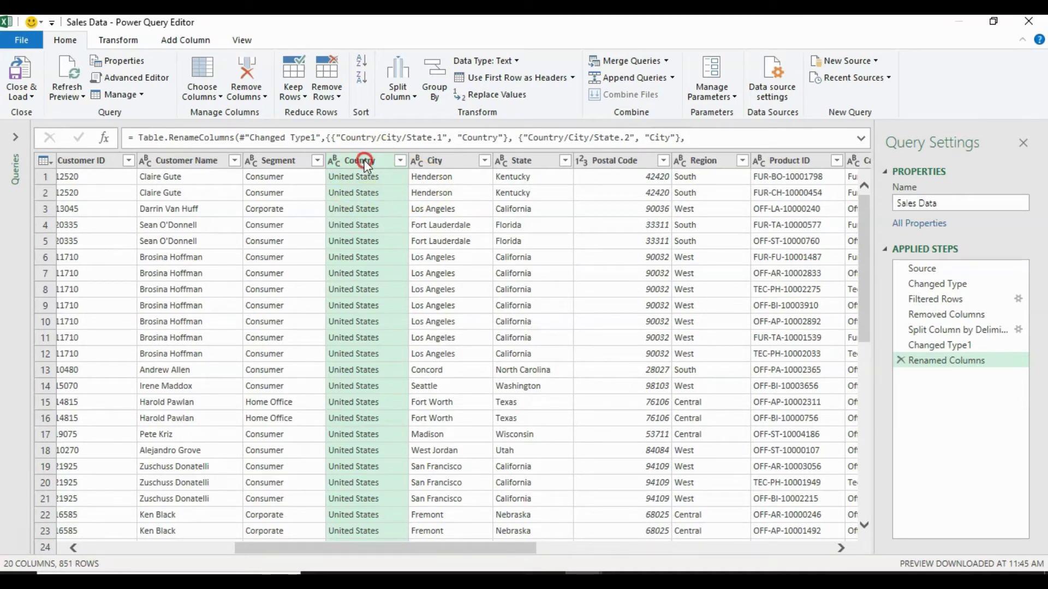
{"action": "right_click", "coordinate": [365, 160]}
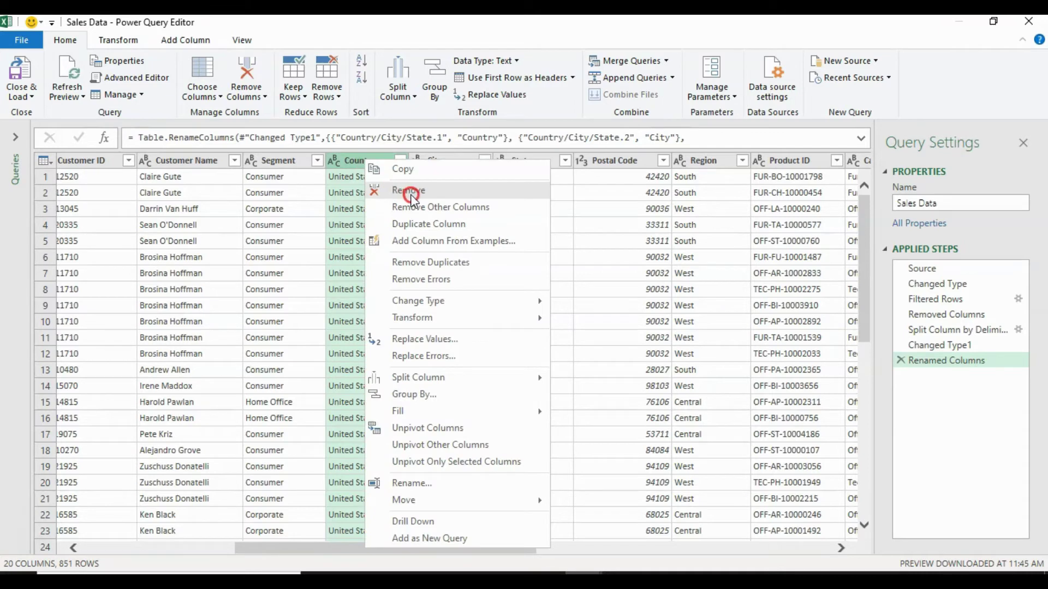
{"action": "left_click", "coordinate": [349, 163]}
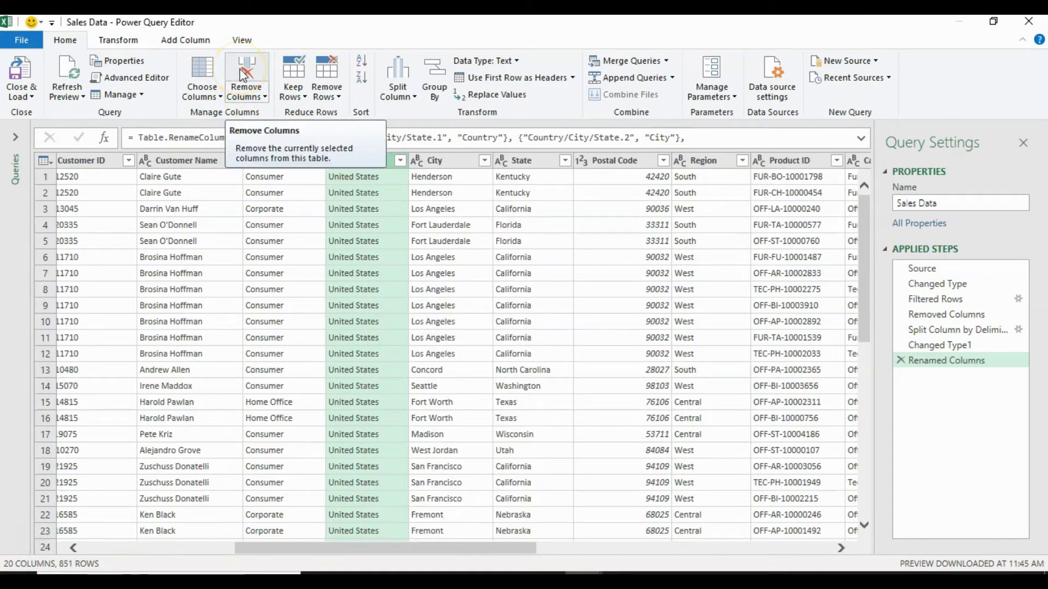
{"action": "right_click", "coordinate": [376, 161]}
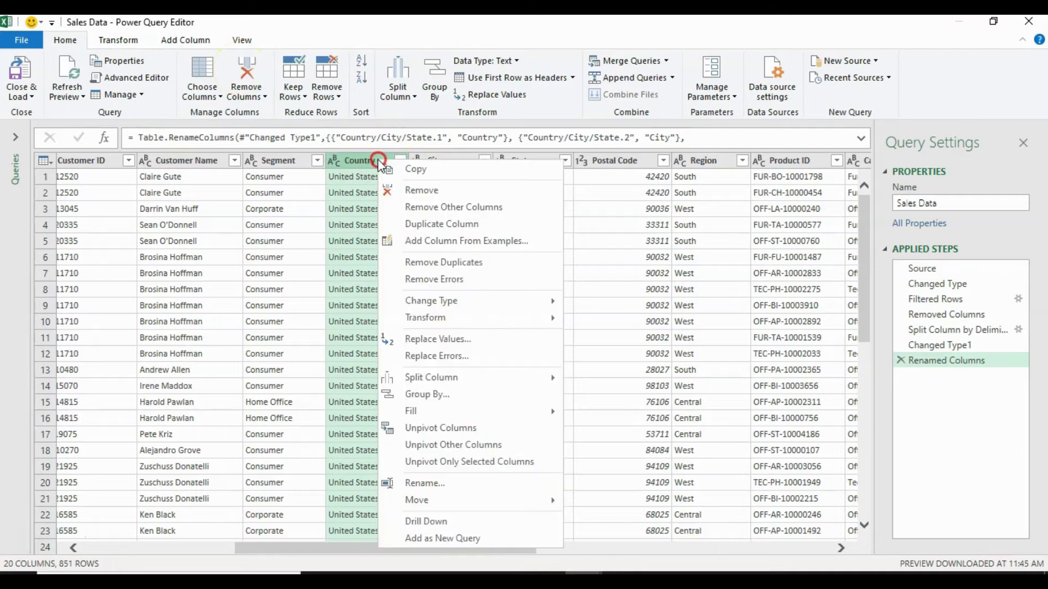
{"action": "left_click", "coordinate": [431, 191]}
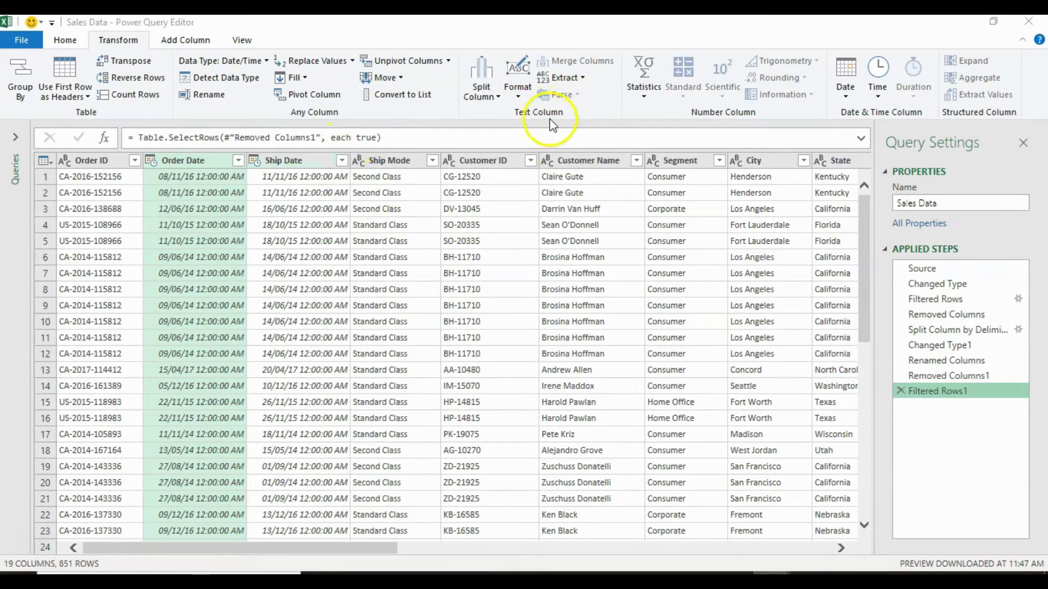
Examine the text formatting options available for transforming a column, without applying one
{"action": "left_click", "coordinate": [521, 98]}
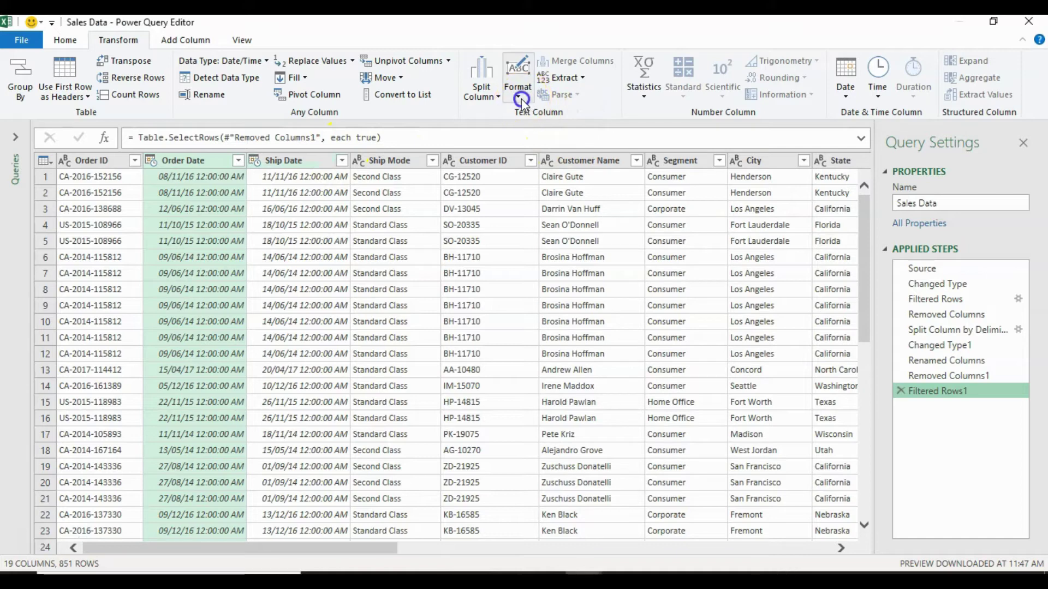
{"action": "left_click", "coordinate": [519, 98]}
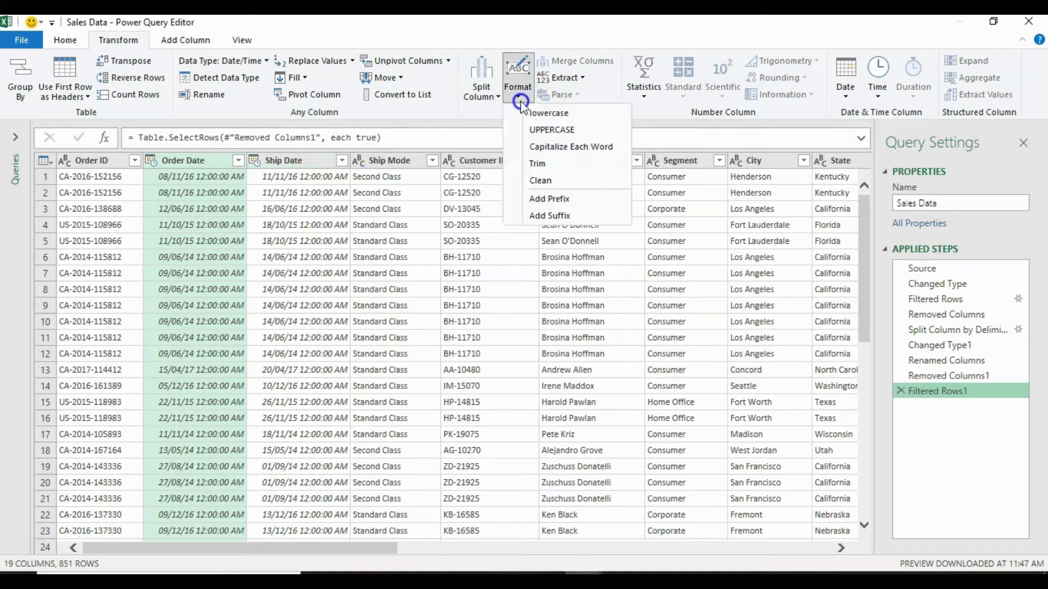
{"action": "left_click", "coordinate": [661, 137]}
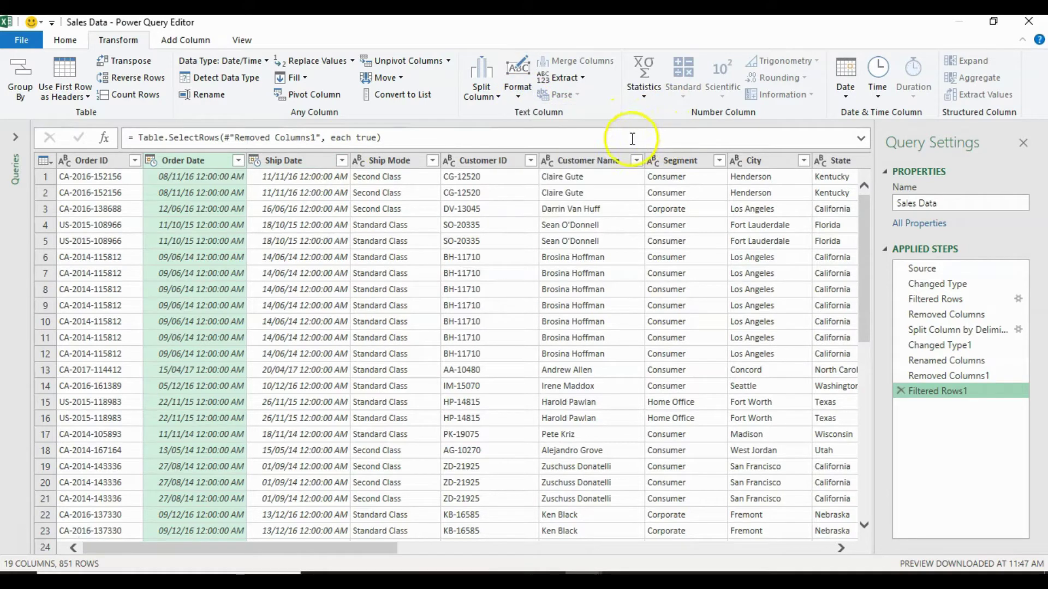
Try UPPERCASE formatting on the Segment column and delete the applied step it adds
{"action": "left_click", "coordinate": [681, 161]}
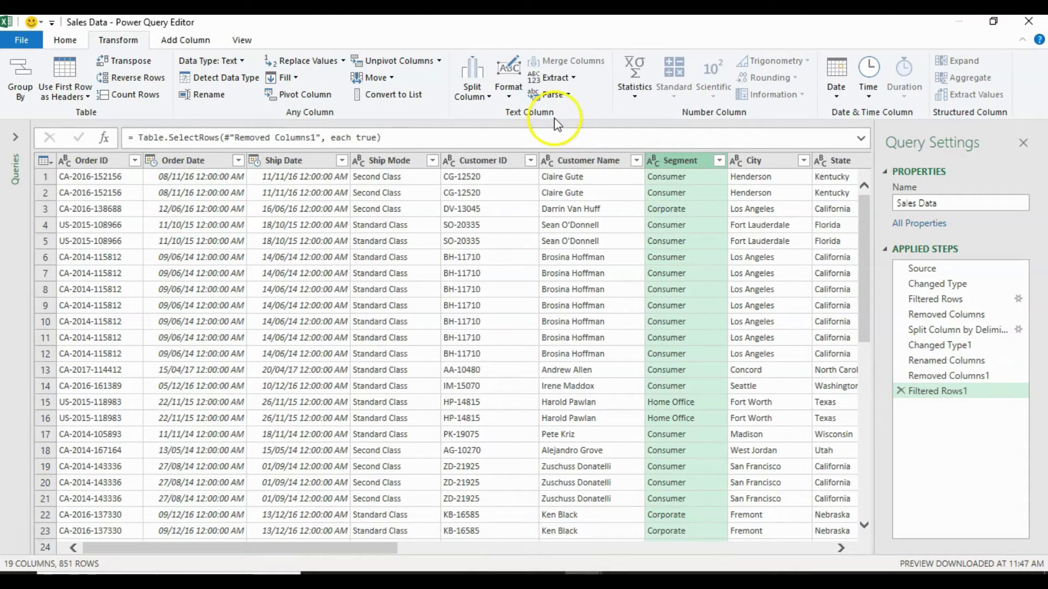
{"action": "left_click", "coordinate": [509, 97]}
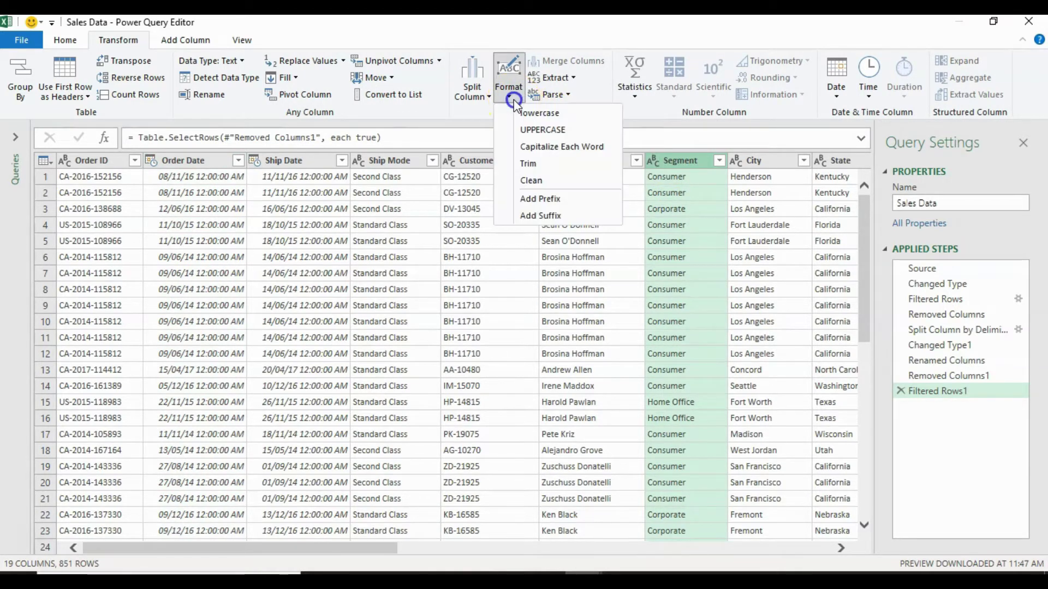
{"action": "left_click", "coordinate": [568, 136]}
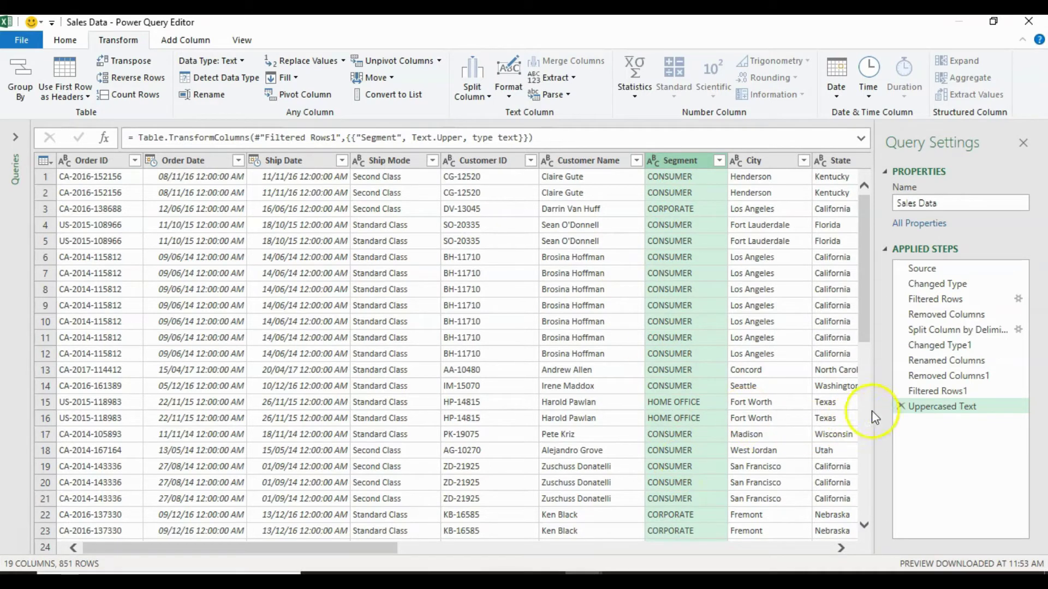
{"action": "left_click", "coordinate": [900, 407]}
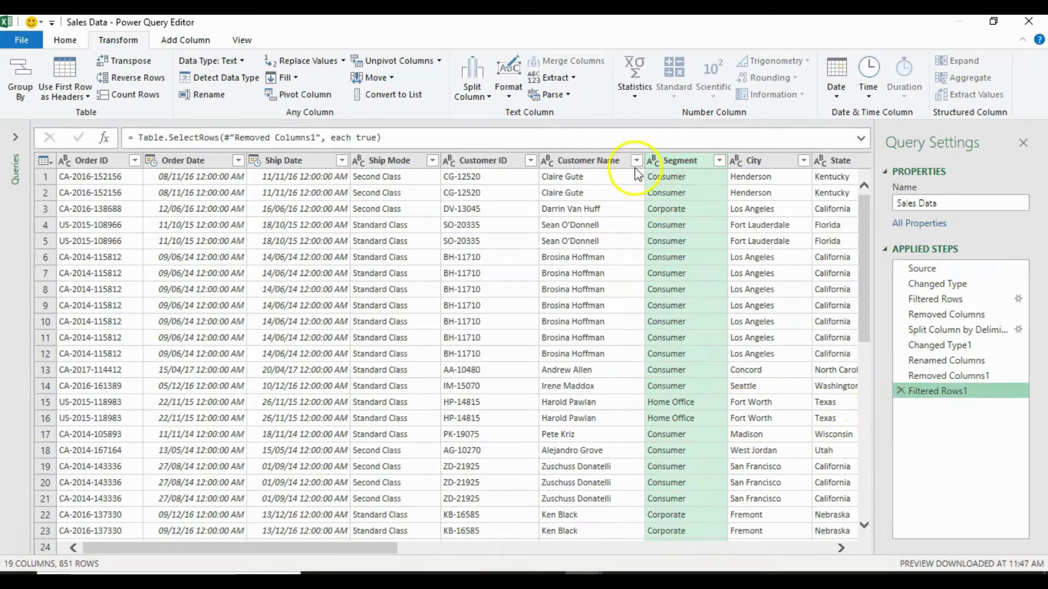
Try Capitalize Each Word formatting on the Segment column and delete the applied step it adds
{"action": "left_click", "coordinate": [509, 99]}
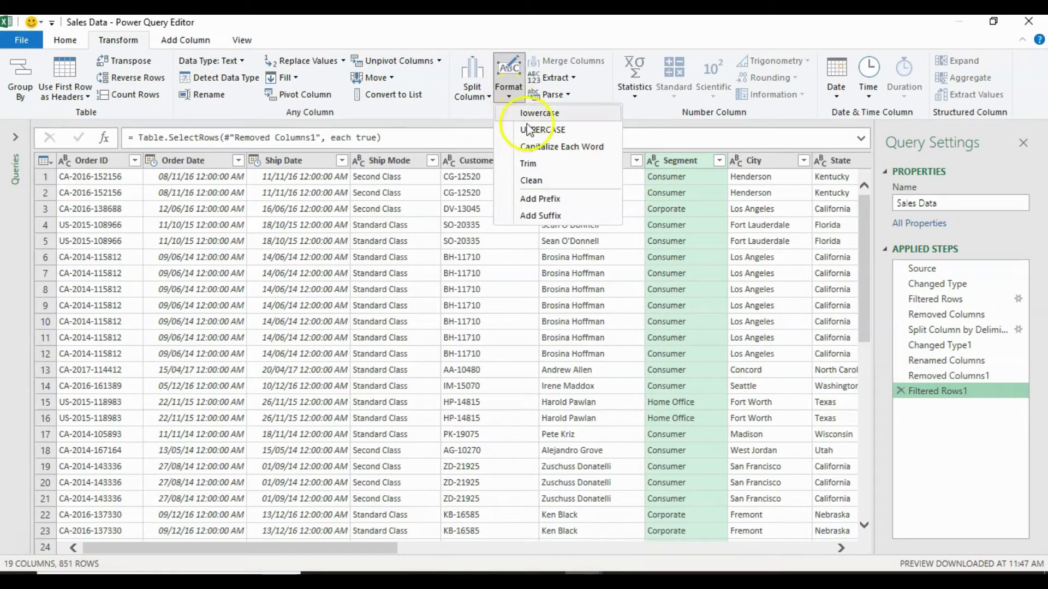
{"action": "left_click", "coordinate": [563, 148]}
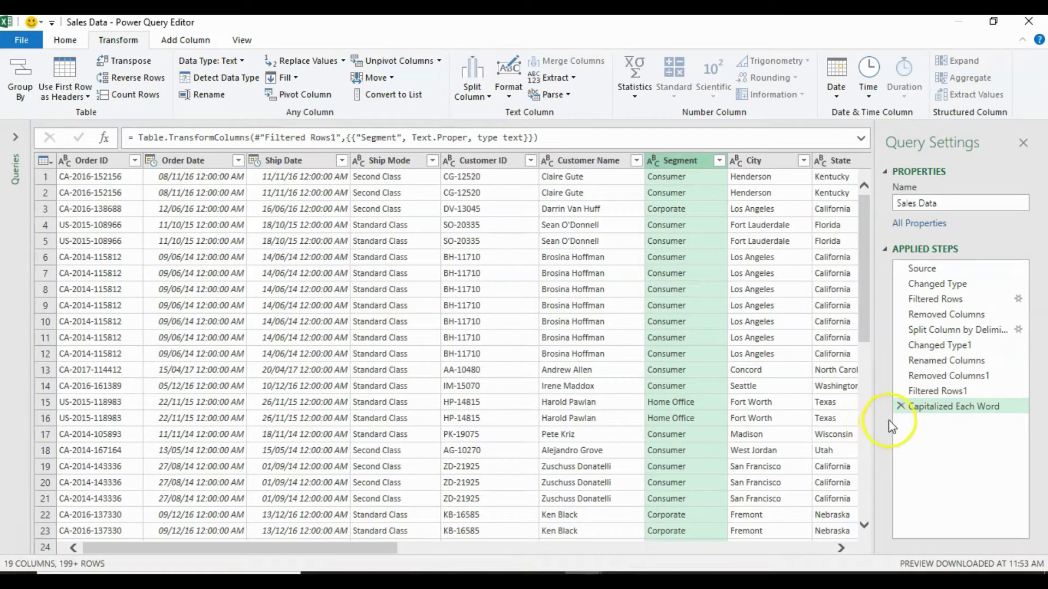
{"action": "left_click", "coordinate": [901, 407]}
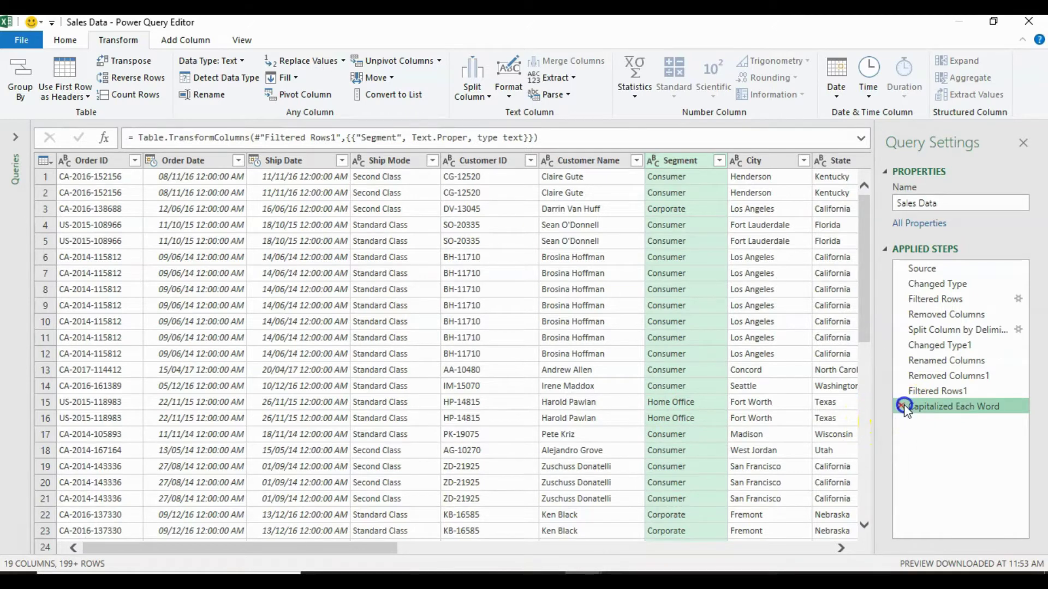
Examine the list of values available in the Ship Mode column's filter without applying a filter
{"action": "left_click", "coordinate": [510, 97]}
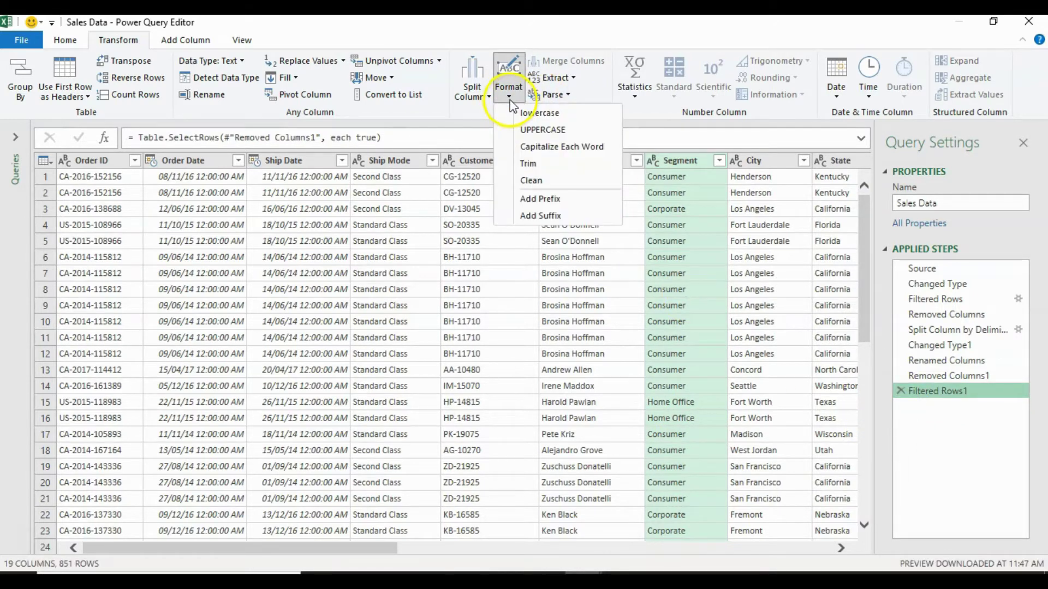
{"action": "left_click", "coordinate": [474, 161]}
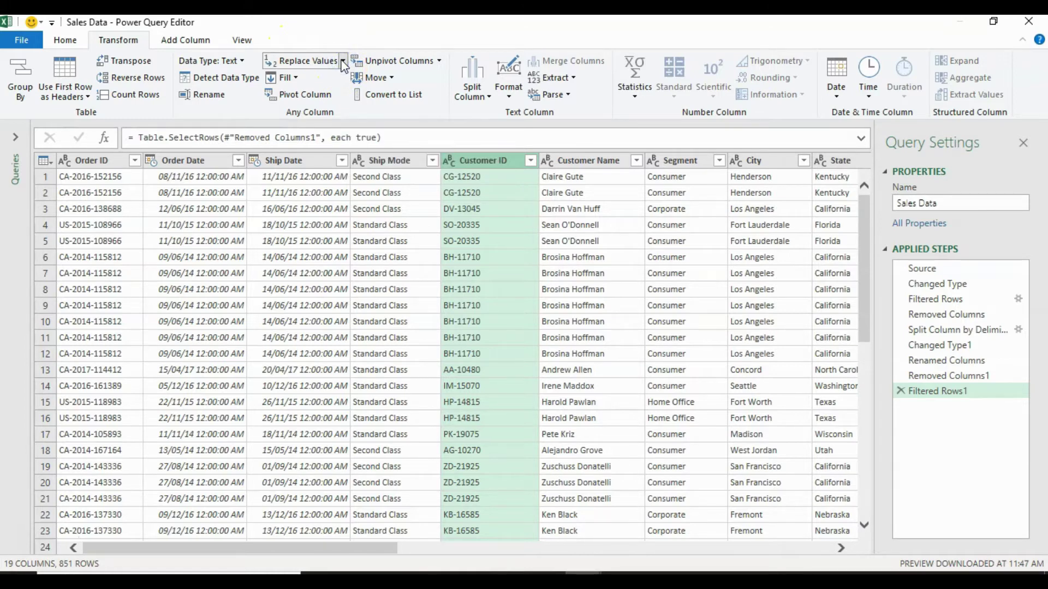
{"action": "left_click", "coordinate": [343, 61]}
{"action": "left_click", "coordinate": [392, 161]}
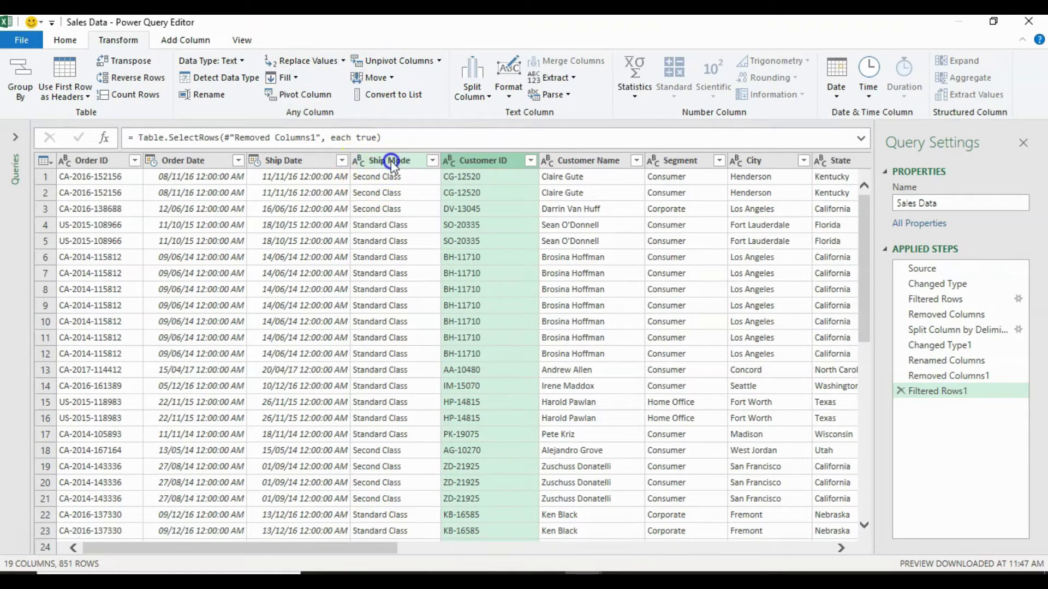
{"action": "left_click", "coordinate": [432, 162]}
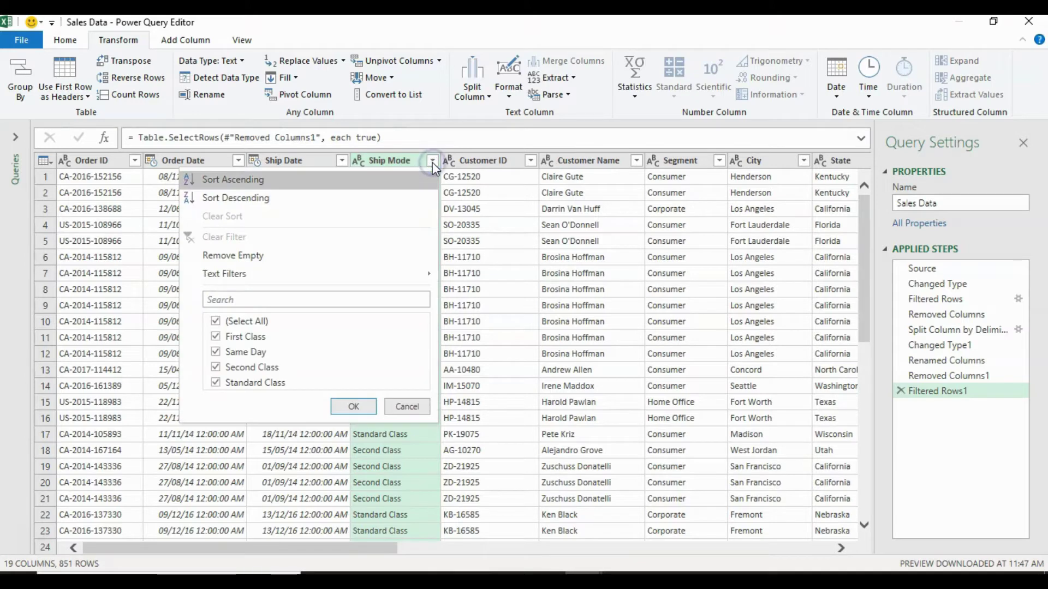
{"action": "left_click", "coordinate": [409, 407]}
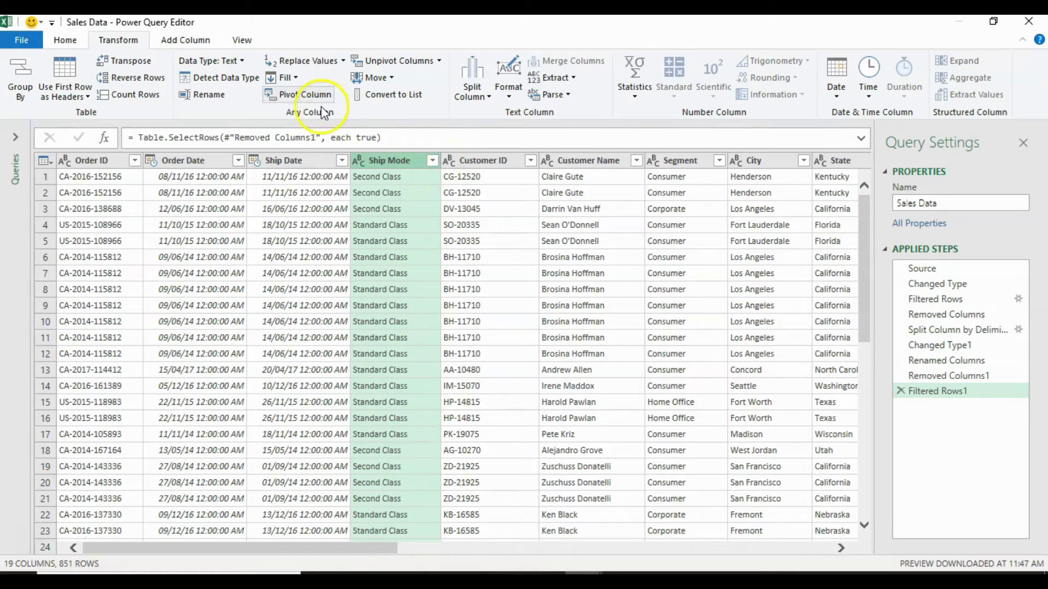
Replace the value "First Class" with "Premium" in the Ship Mode column
{"action": "left_click", "coordinate": [321, 65]}
{"action": "left_click", "coordinate": [358, 270]}
{"action": "left_click_drag", "start_coordinate": [450, 185], "coordinate": [556, 224]}
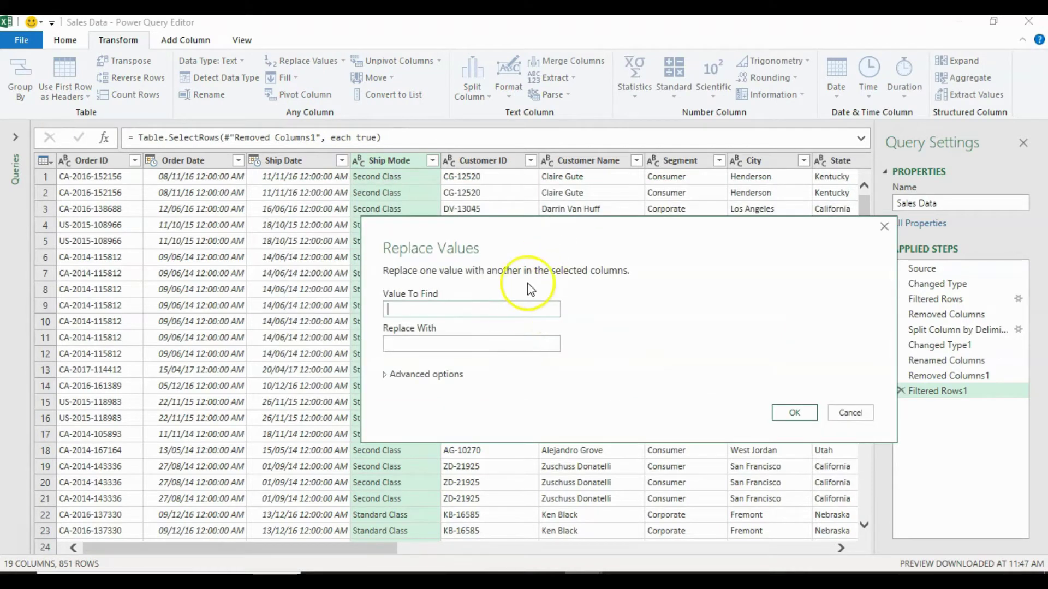
{"action": "type", "text": "First "}
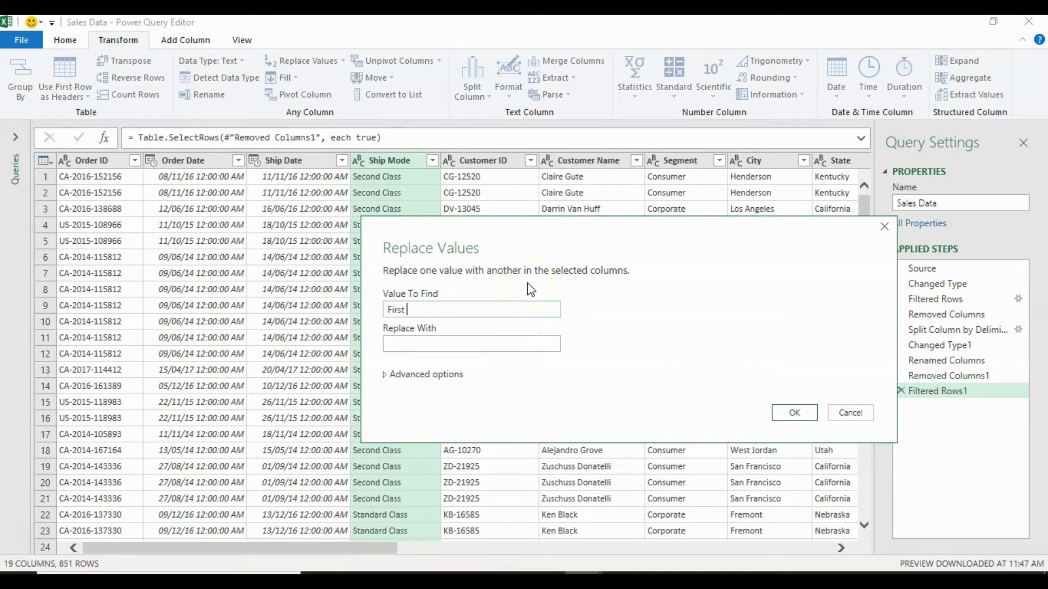
{"action": "type", "text": "Class"}
{"action": "left_click", "coordinate": [490, 344]}
{"action": "left_click", "coordinate": [789, 412]}
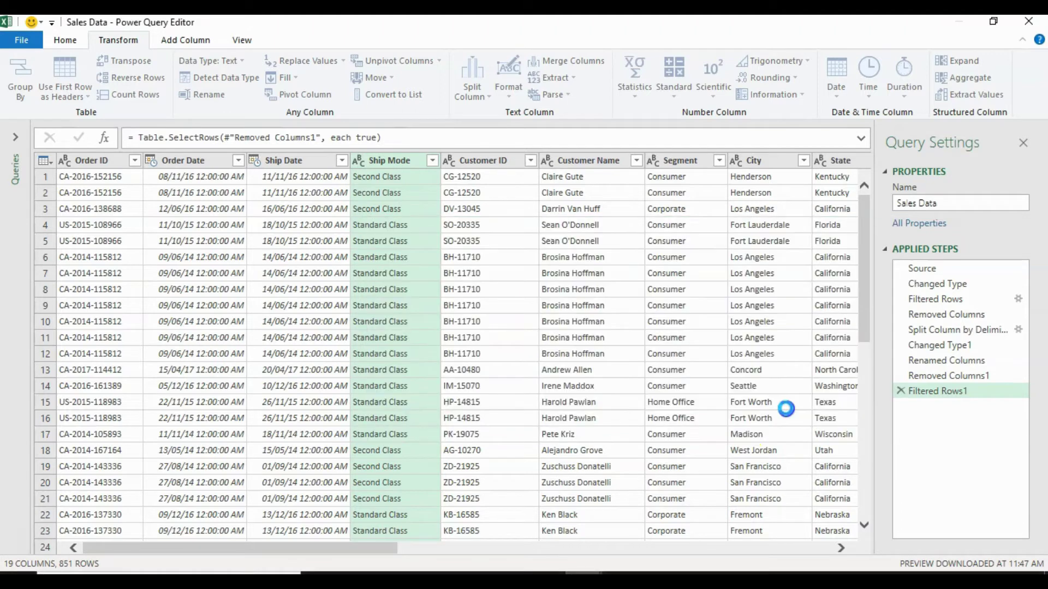
Check the Ship Mode filter values and review the Replaced Value step's settings without changing them
{"action": "left_click", "coordinate": [431, 162]}
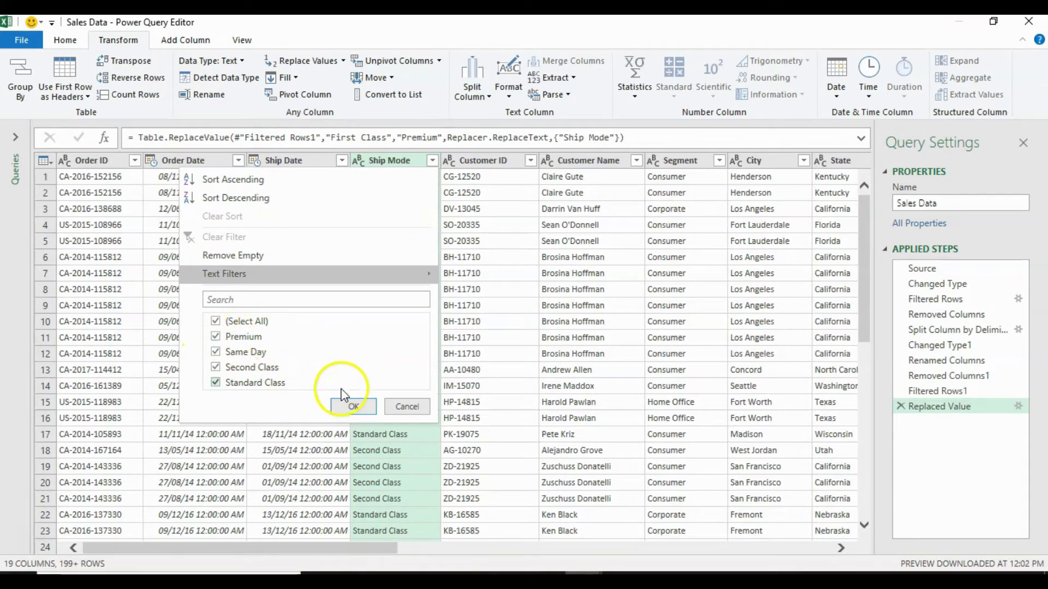
{"action": "left_click", "coordinate": [401, 409]}
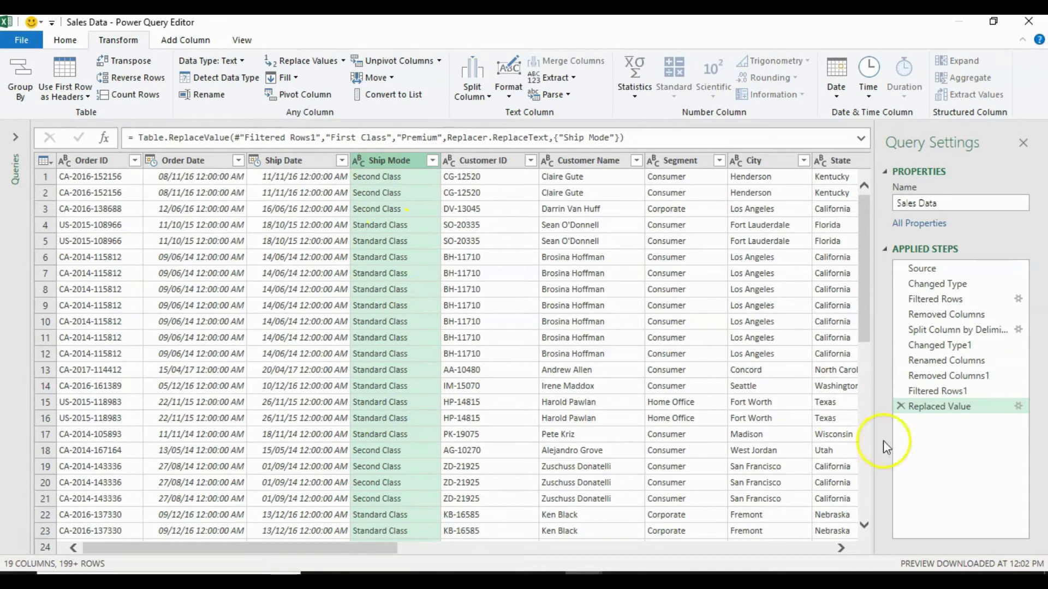
{"action": "left_click", "coordinate": [1019, 409]}
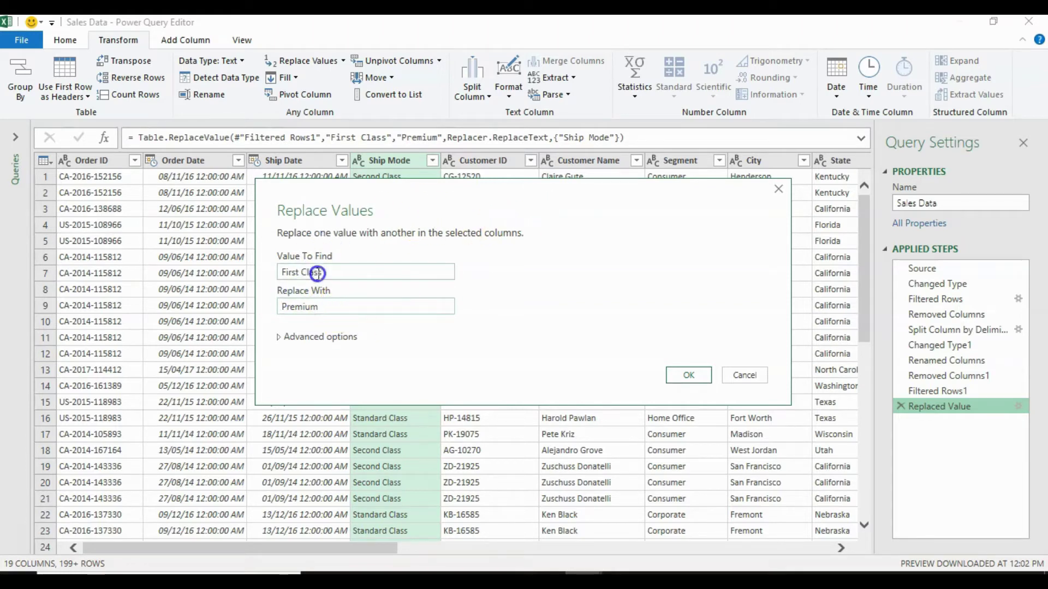
{"action": "left_click_drag", "start_coordinate": [334, 306], "coordinate": [238, 328]}
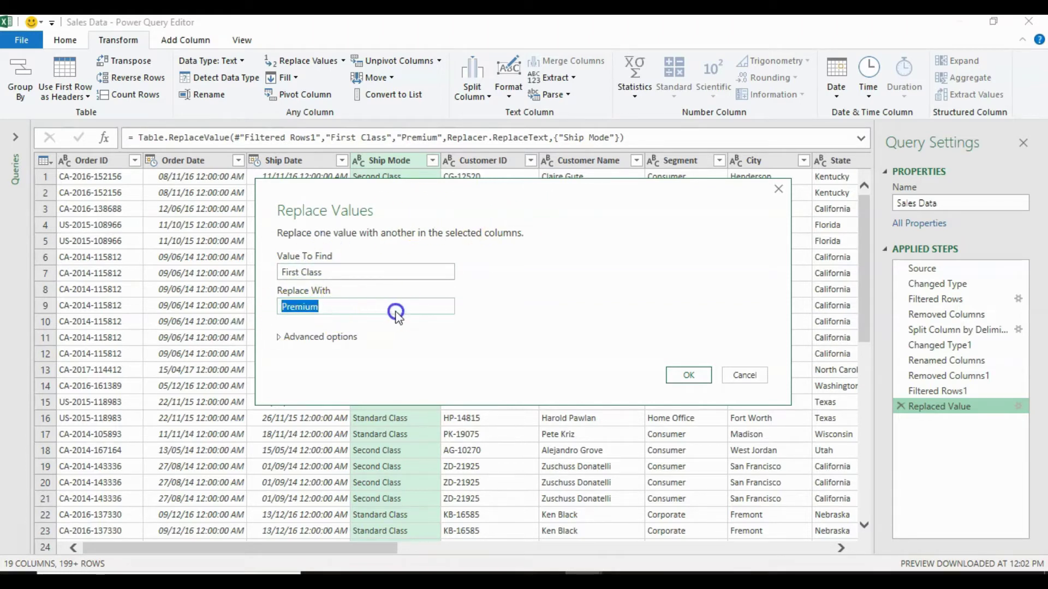
{"action": "left_click", "coordinate": [751, 375]}
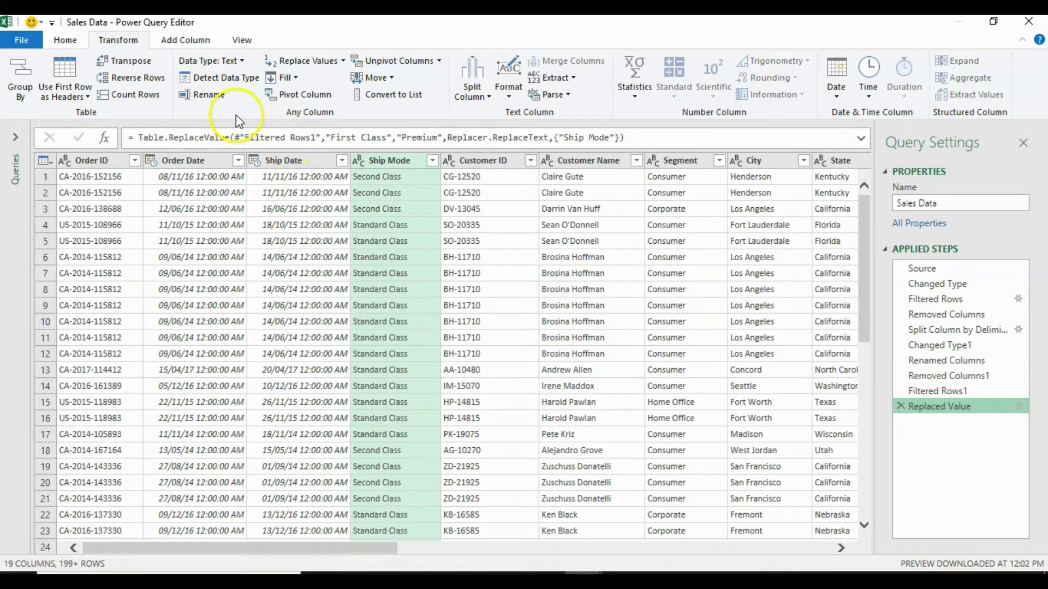
Add an index column starting from 1 to the Sales Data query
{"action": "left_click", "coordinate": [186, 40]}
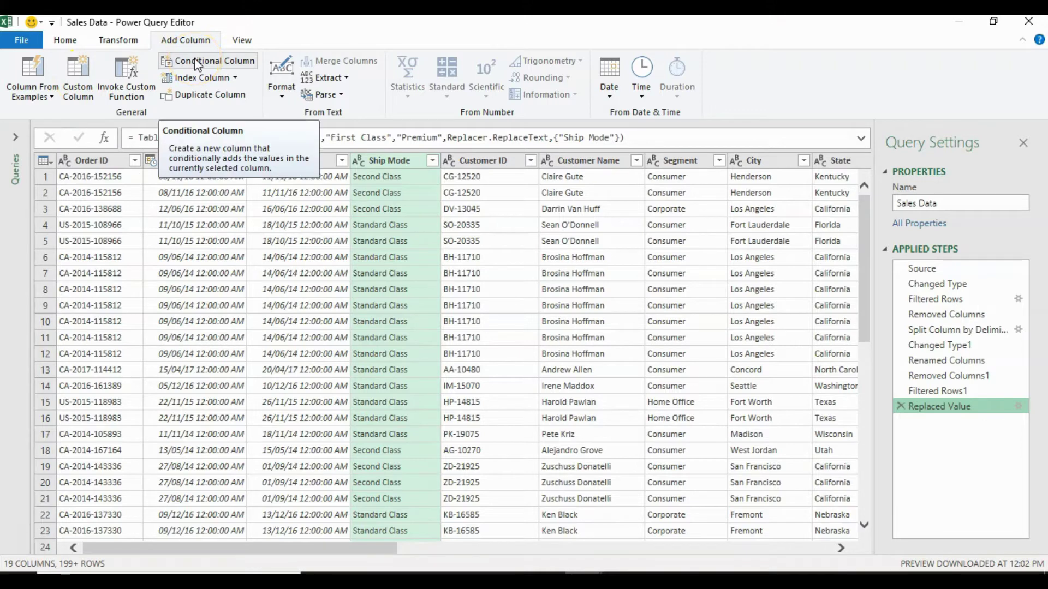
{"action": "left_click", "coordinate": [195, 81]}
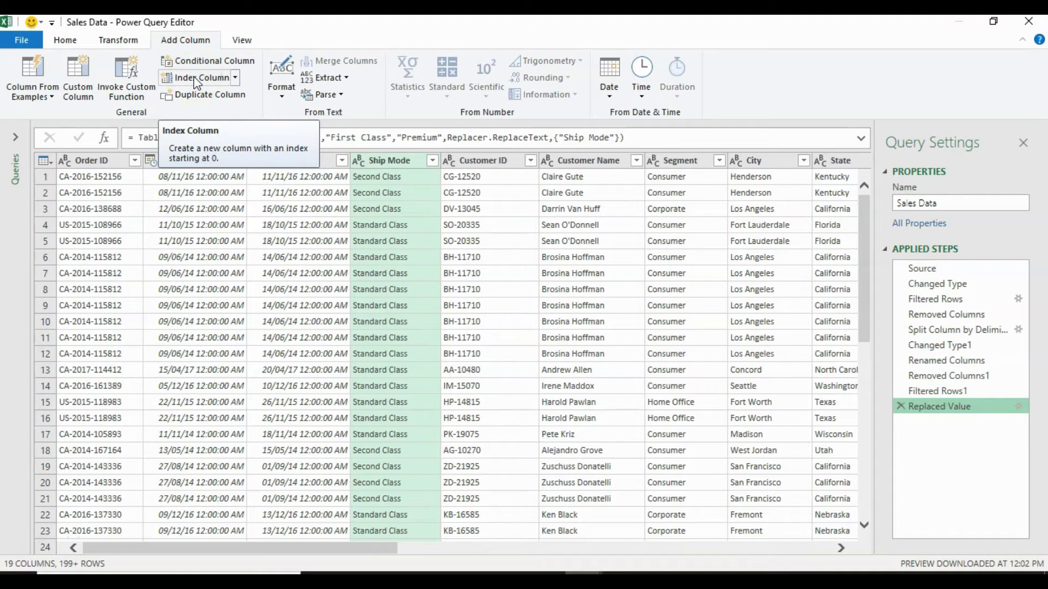
{"action": "left_click", "coordinate": [235, 80]}
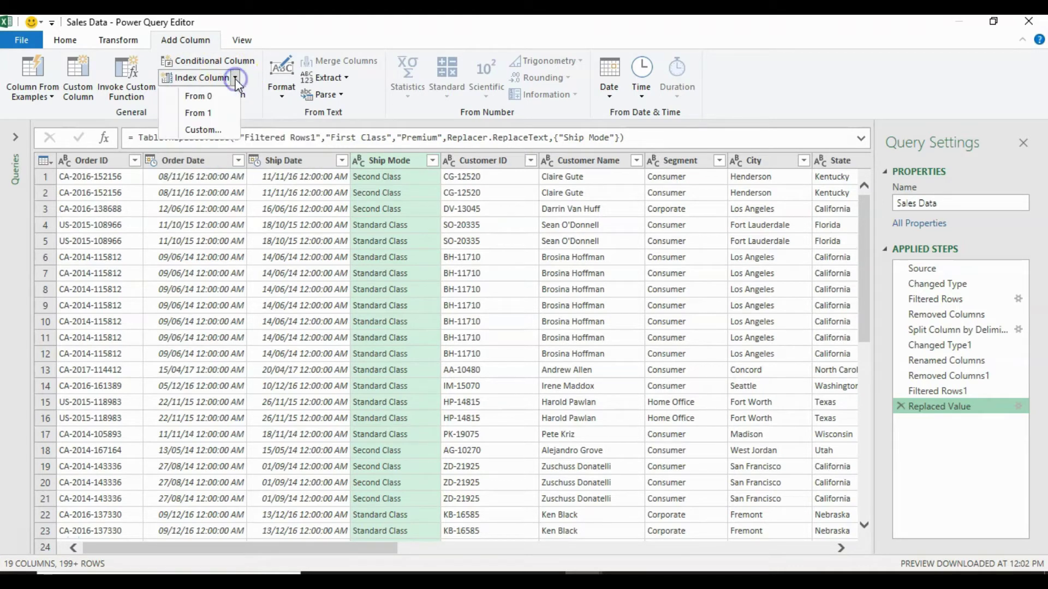
{"action": "left_click", "coordinate": [222, 113]}
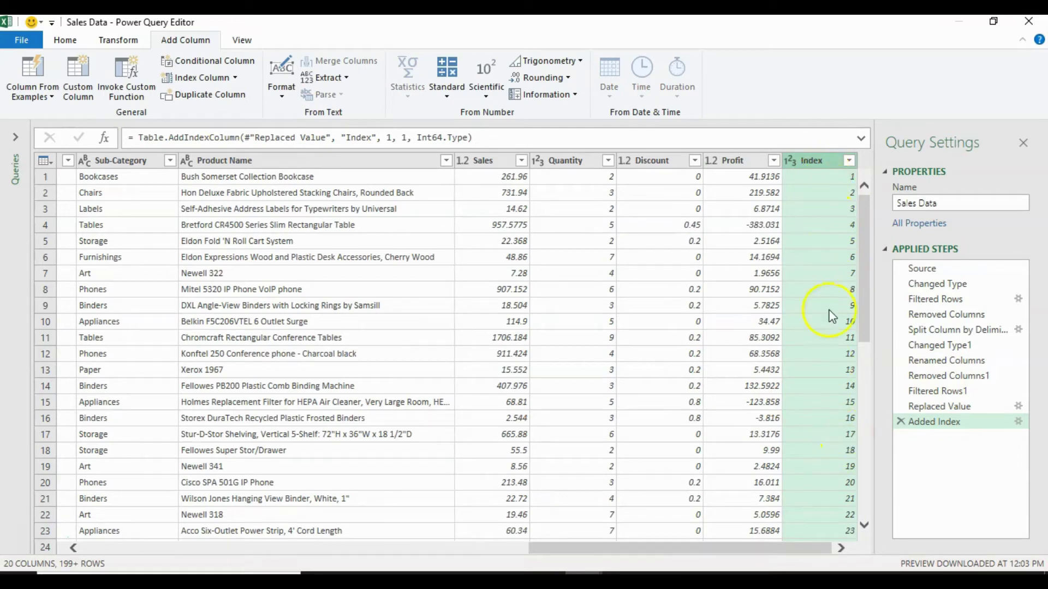
Move the Index column to the beginning of the table
{"action": "left_click", "coordinate": [809, 164]}
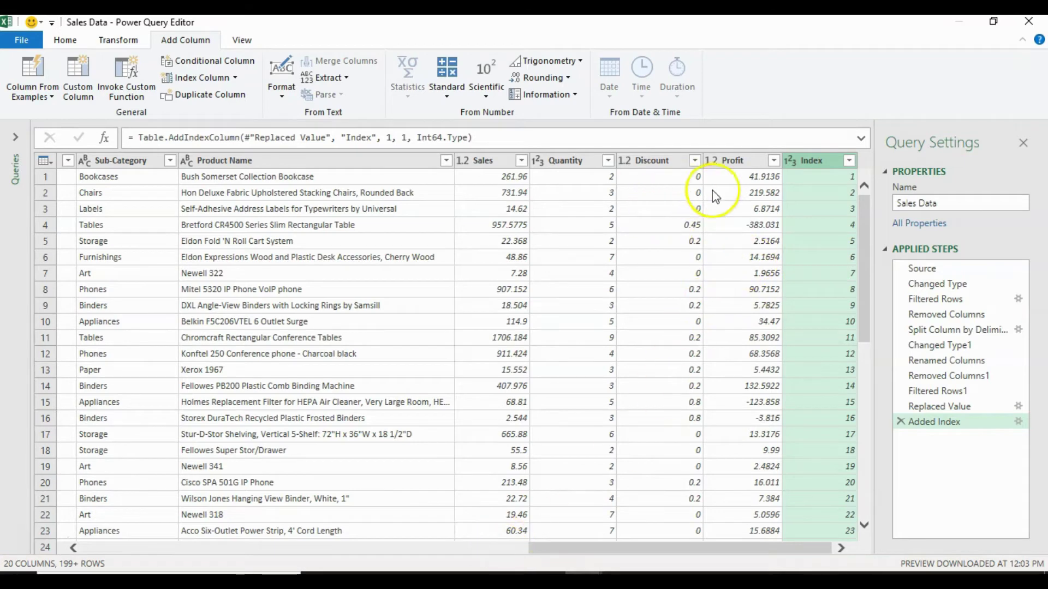
{"action": "right_click", "coordinate": [810, 166]}
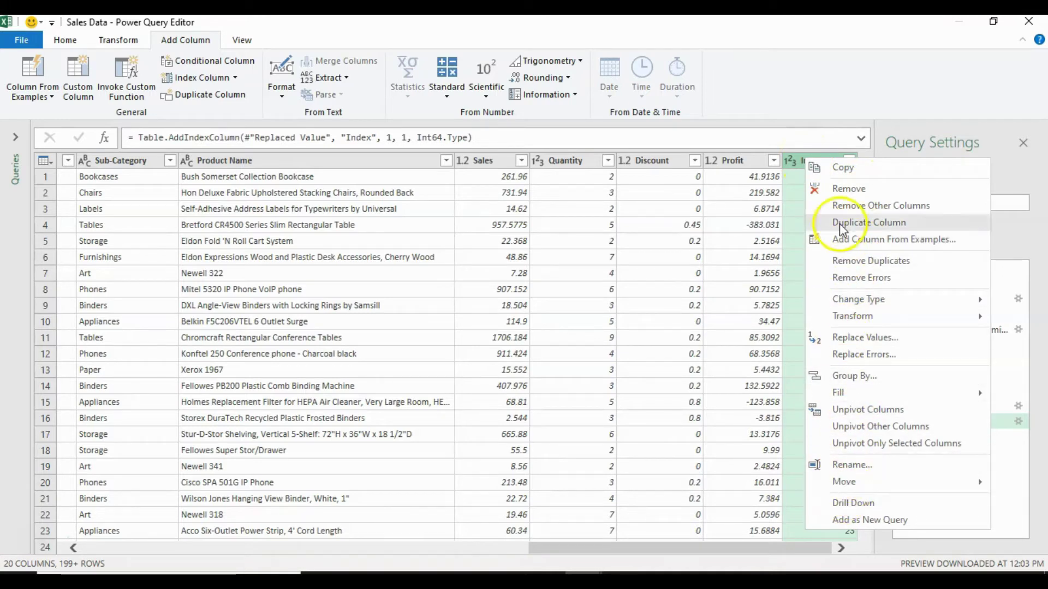
{"action": "mouse_move", "coordinate": [854, 488]}
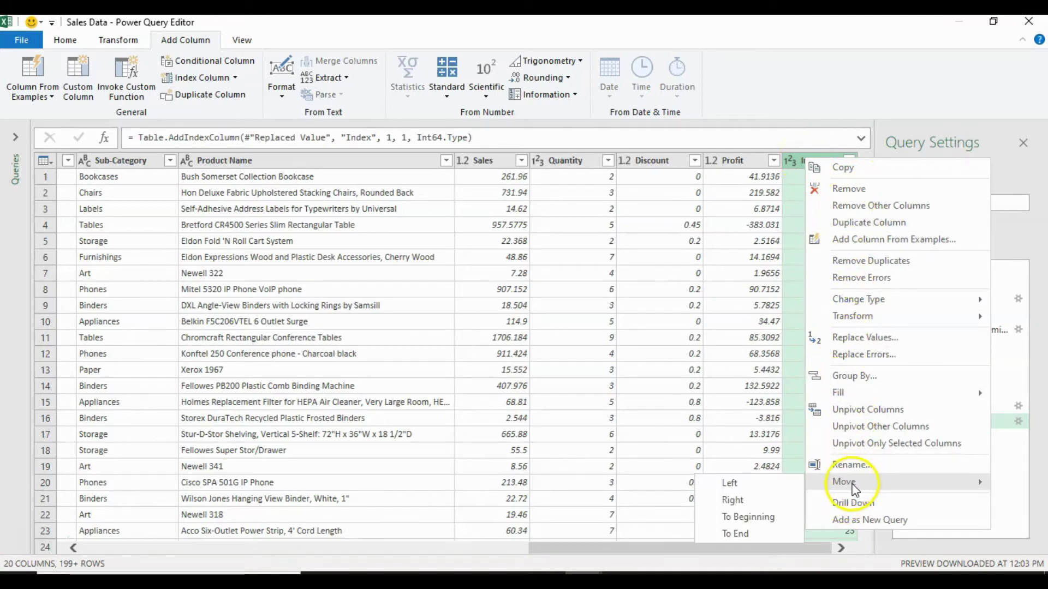
{"action": "left_click", "coordinate": [736, 518]}
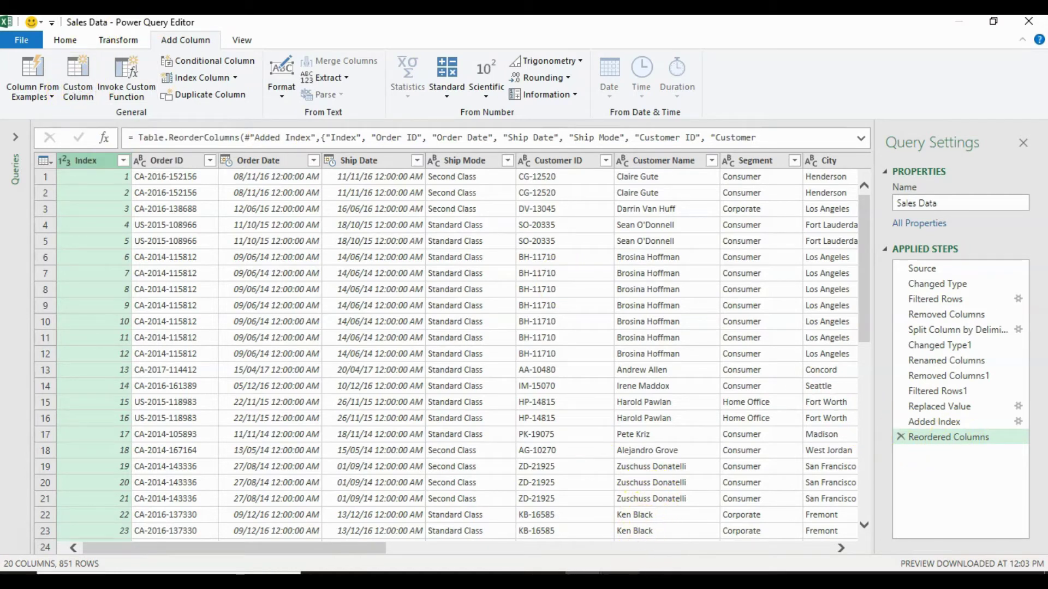
Compare the Product ID codes with the Category values and remove the Category column
{"action": "left_click_drag", "start_coordinate": [270, 547], "coordinate": [772, 547]}
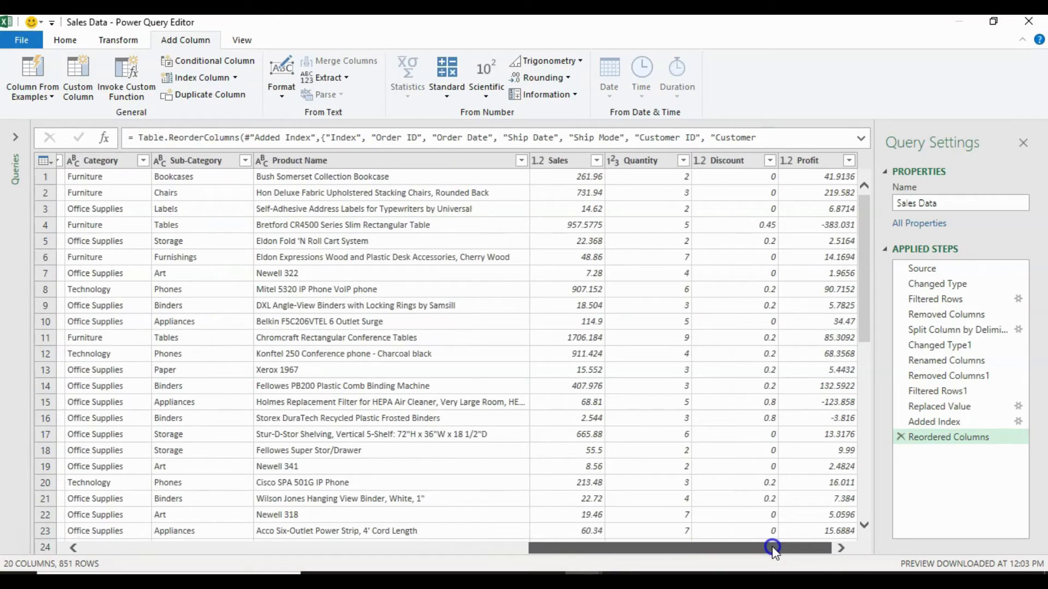
{"action": "left_click_drag", "start_coordinate": [762, 548], "coordinate": [622, 559]}
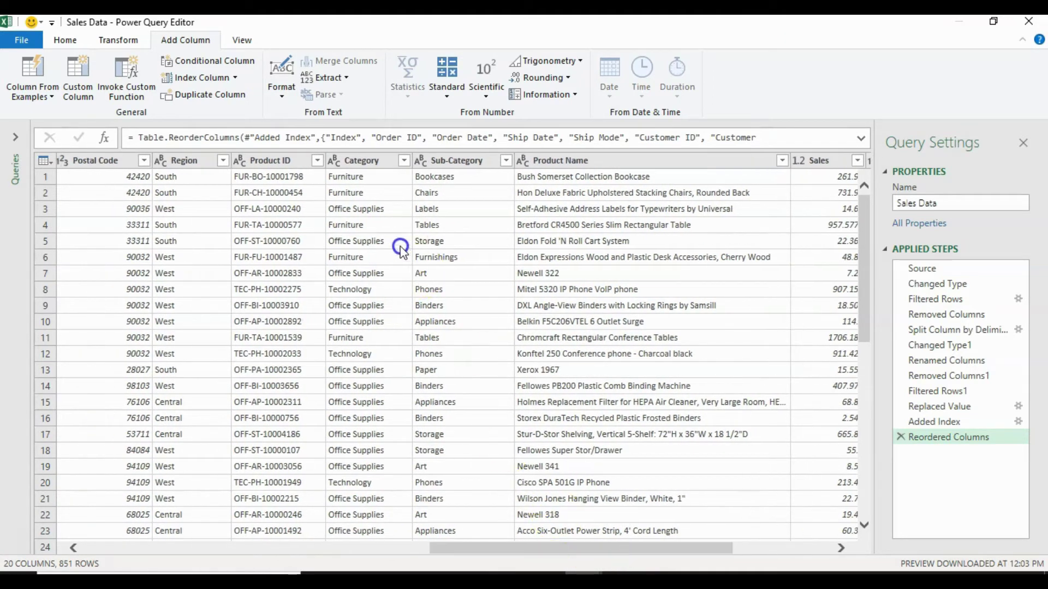
{"action": "left_click", "coordinate": [272, 159]}
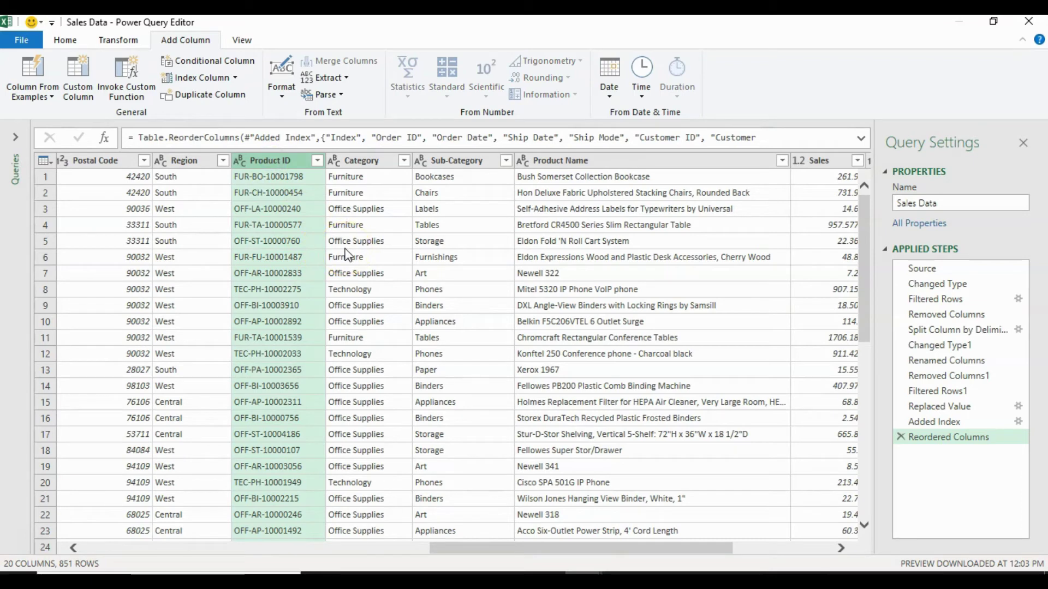
{"action": "left_click", "coordinate": [362, 159]}
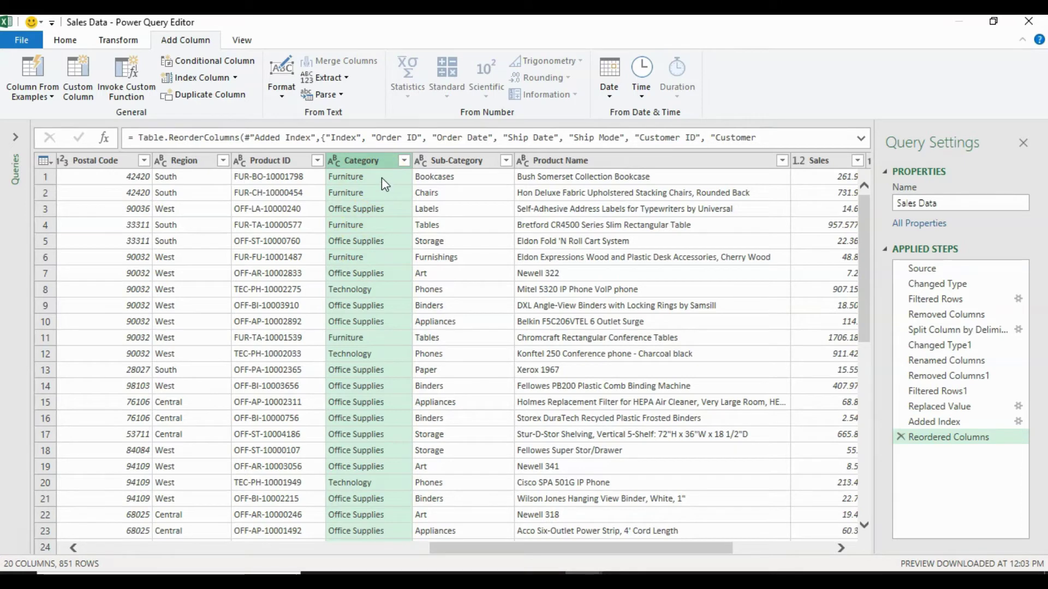
{"action": "left_click", "coordinate": [256, 179]}
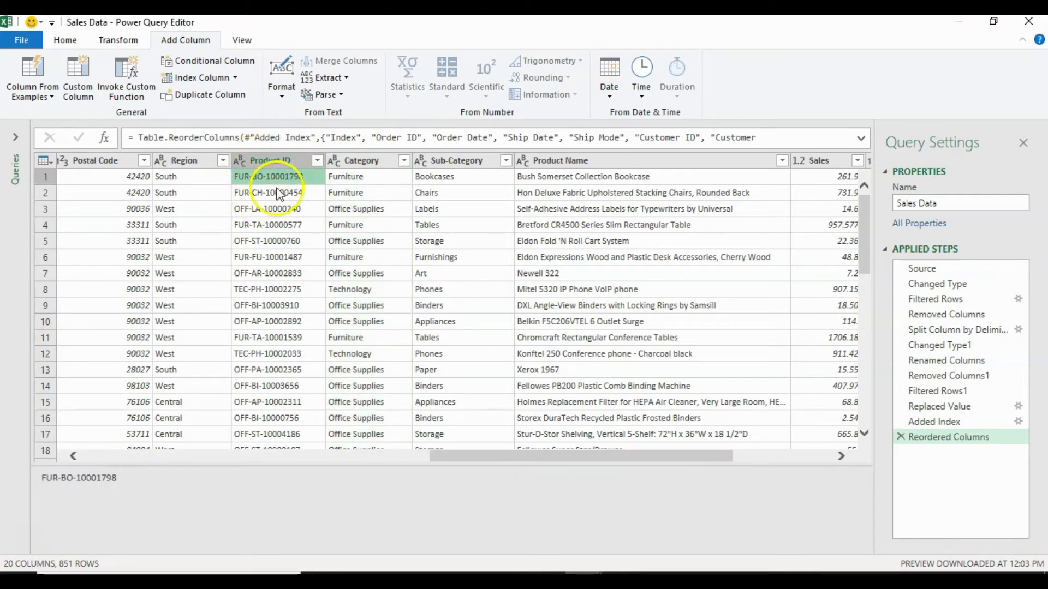
{"action": "left_click", "coordinate": [372, 179]}
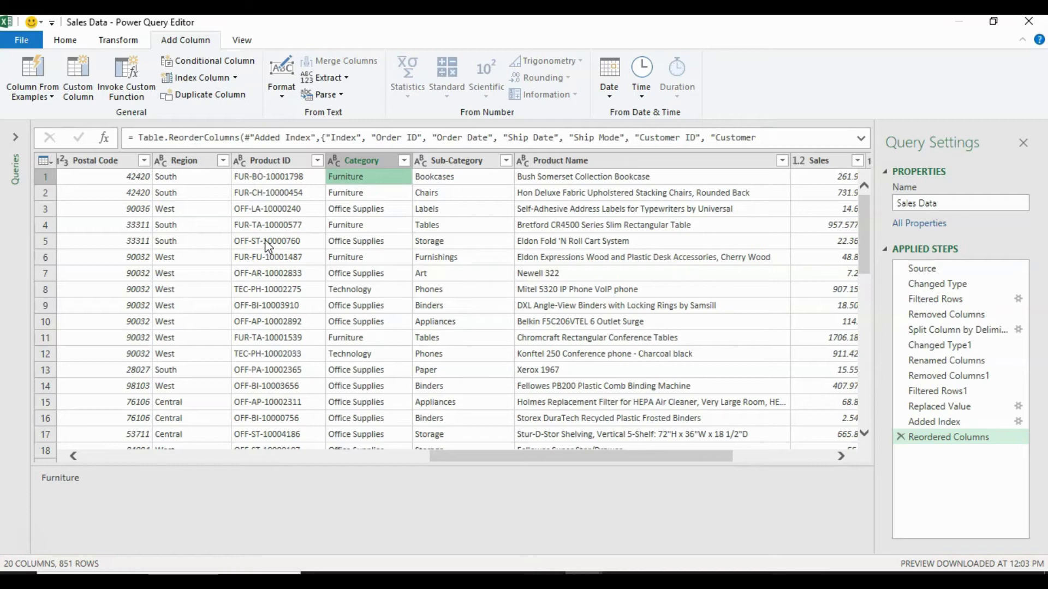
{"action": "right_click", "coordinate": [371, 160]}
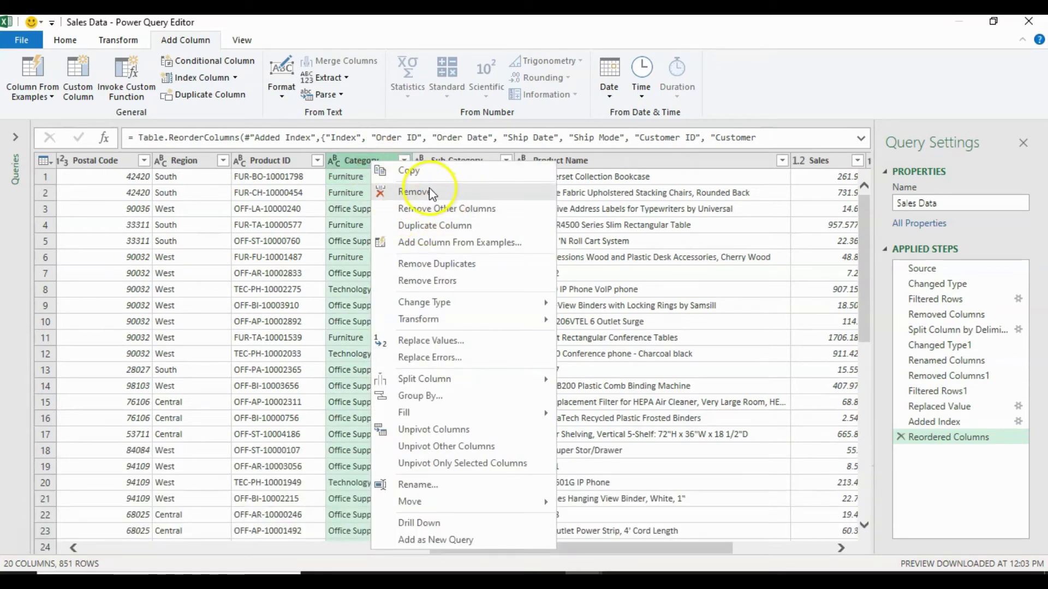
{"action": "left_click", "coordinate": [431, 192]}
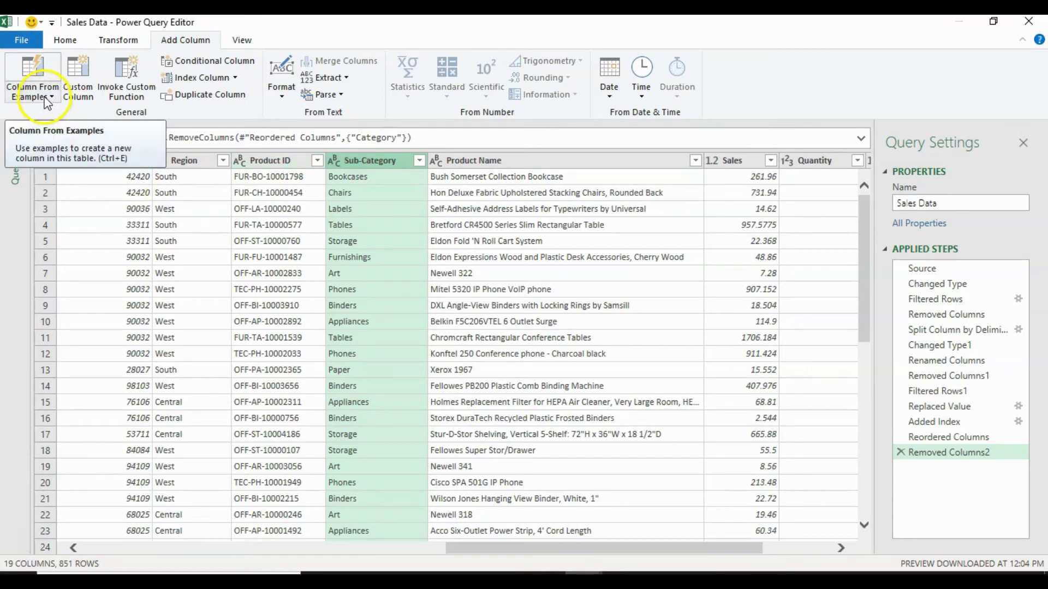
Start a column from examples based only on the Product ID column, giving FUR as the first row's sample value
{"action": "left_click", "coordinate": [274, 162]}
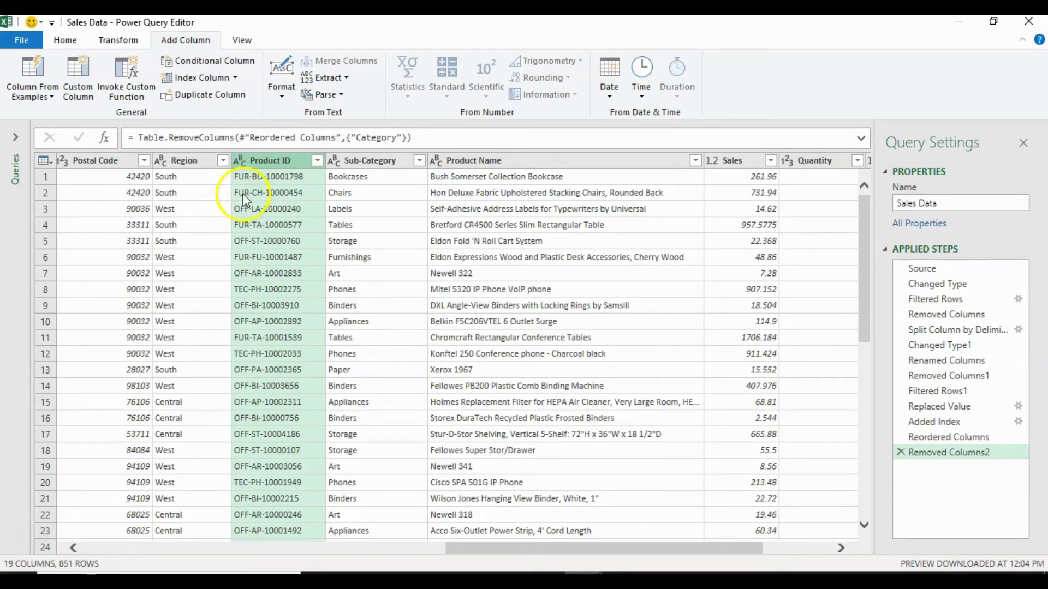
{"action": "left_click", "coordinate": [52, 97]}
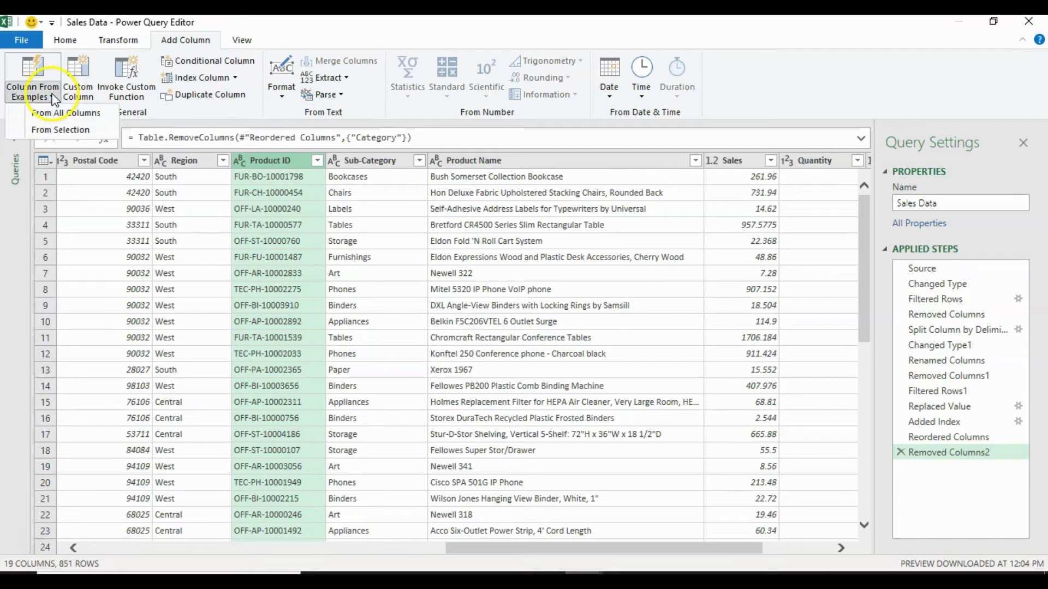
{"action": "left_click", "coordinate": [63, 131]}
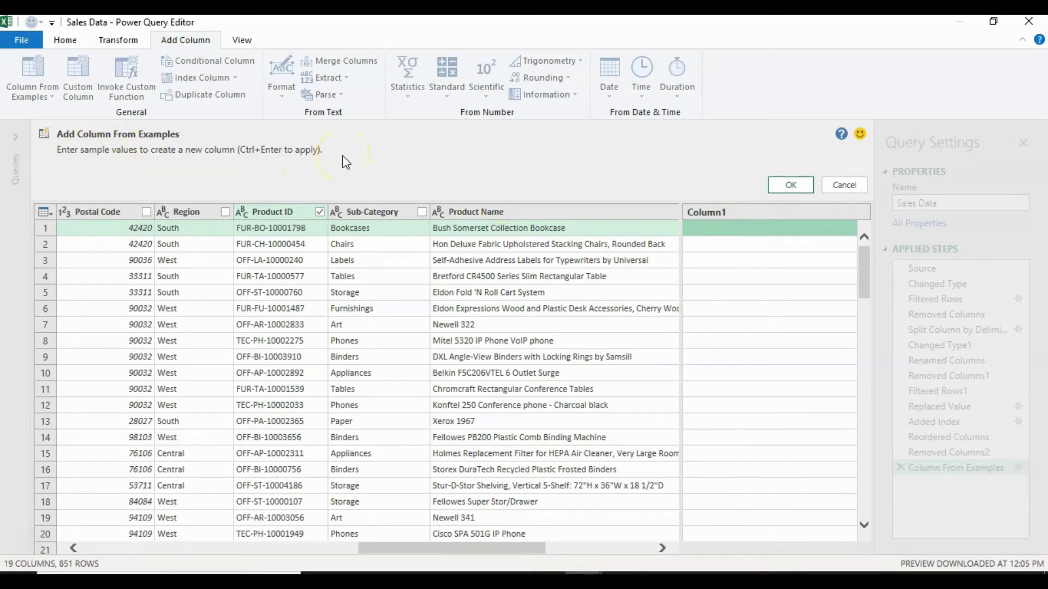
{"action": "left_click", "coordinate": [289, 142]}
{"action": "left_click", "coordinate": [711, 231]}
{"action": "left_click", "coordinate": [713, 229]}
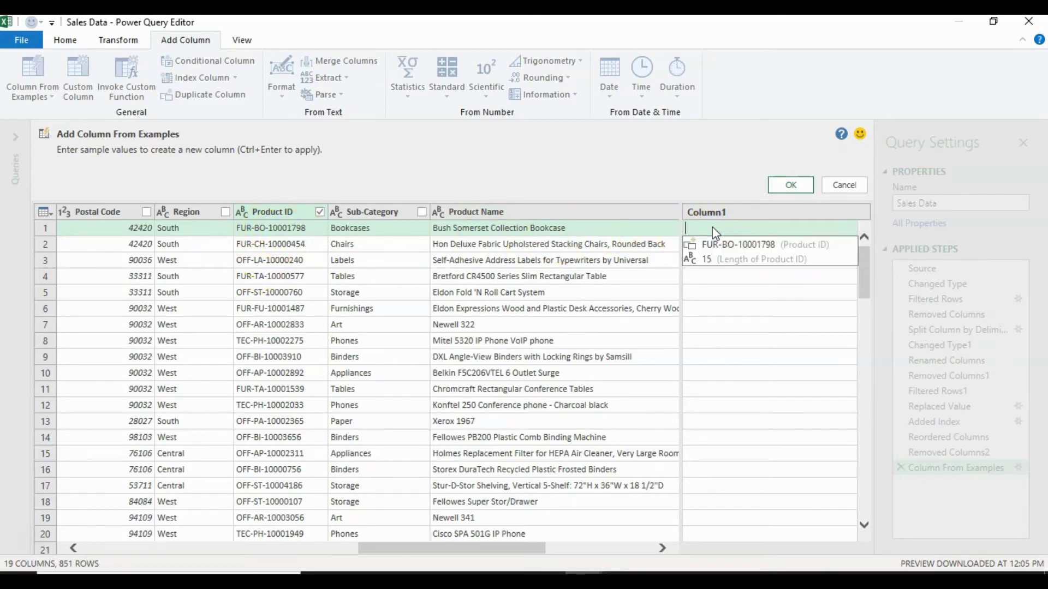
{"action": "type", "text": "FUR"}
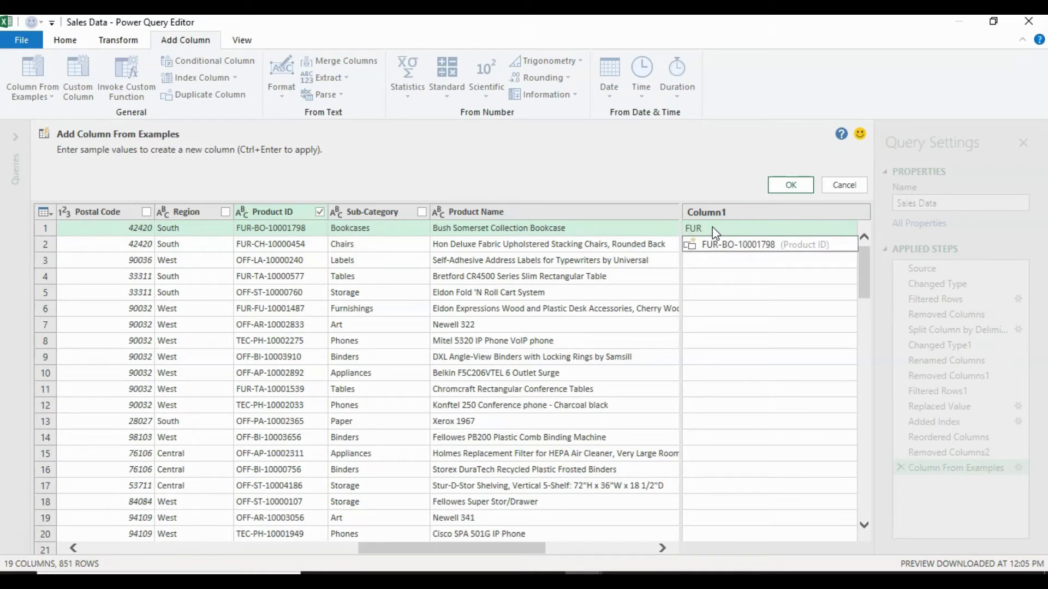
{"action": "left_click", "coordinate": [737, 259]}
{"action": "key", "text": "Down"}
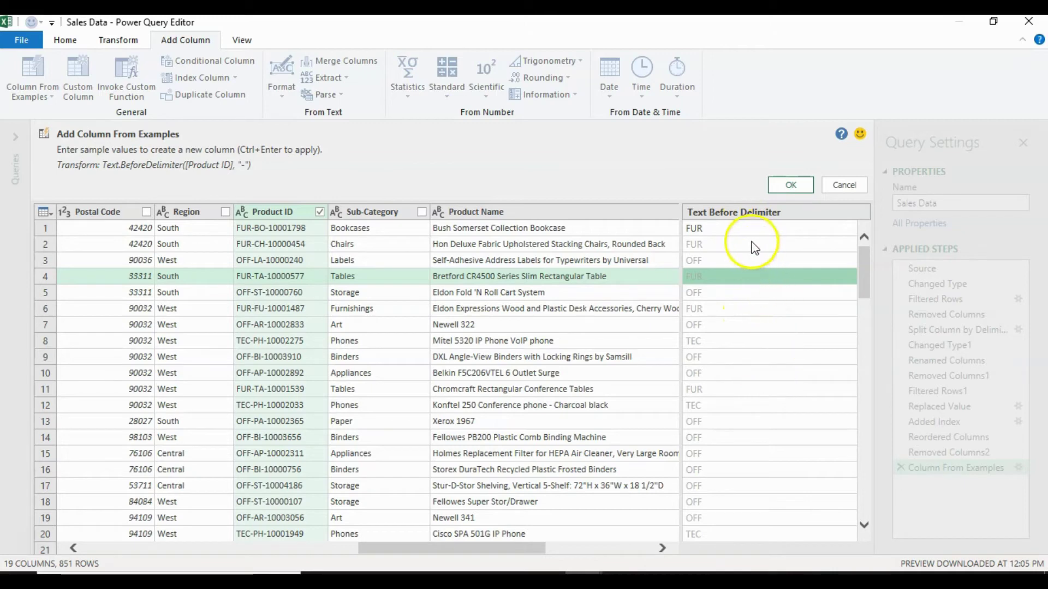
Compare the suggested codes with the Product IDs, name the new column Category and add it to the table
{"action": "left_click", "coordinate": [266, 261]}
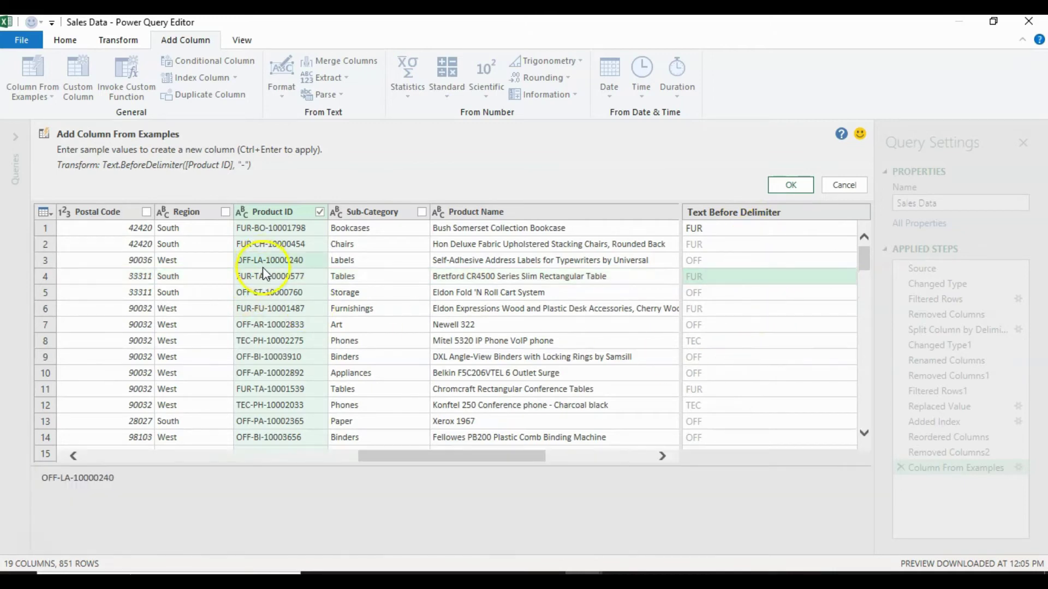
{"action": "left_click", "coordinate": [769, 261]}
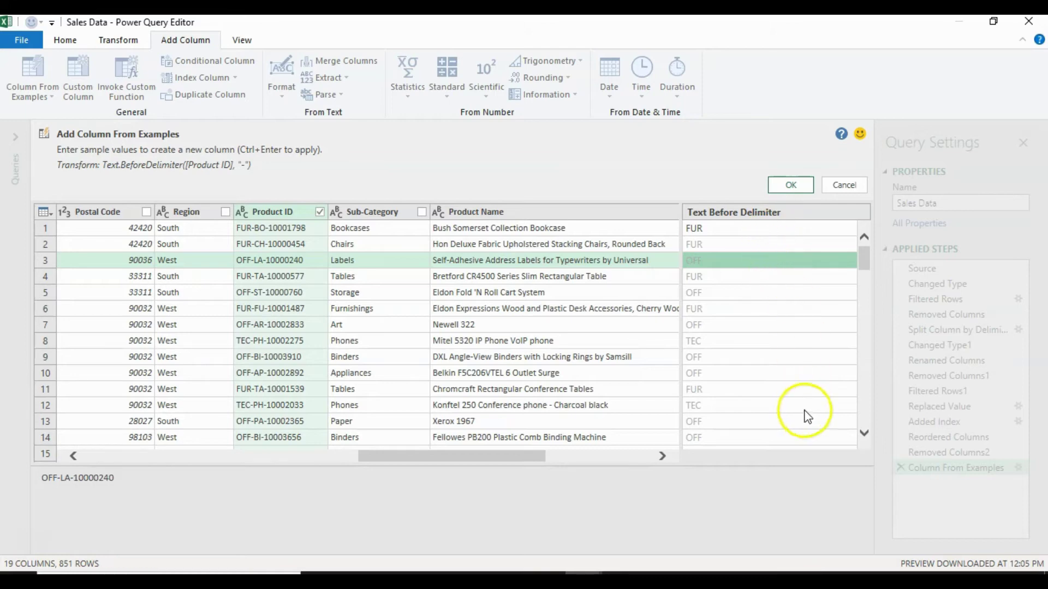
{"action": "mouse_move", "coordinate": [864, 254]}
{"action": "left_mouse_down"}
{"action": "mouse_move", "coordinate": [877, 424]}
{"action": "mouse_move", "coordinate": [877, 227]}
{"action": "mouse_move", "coordinate": [873, 237]}
{"action": "left_mouse_up"}
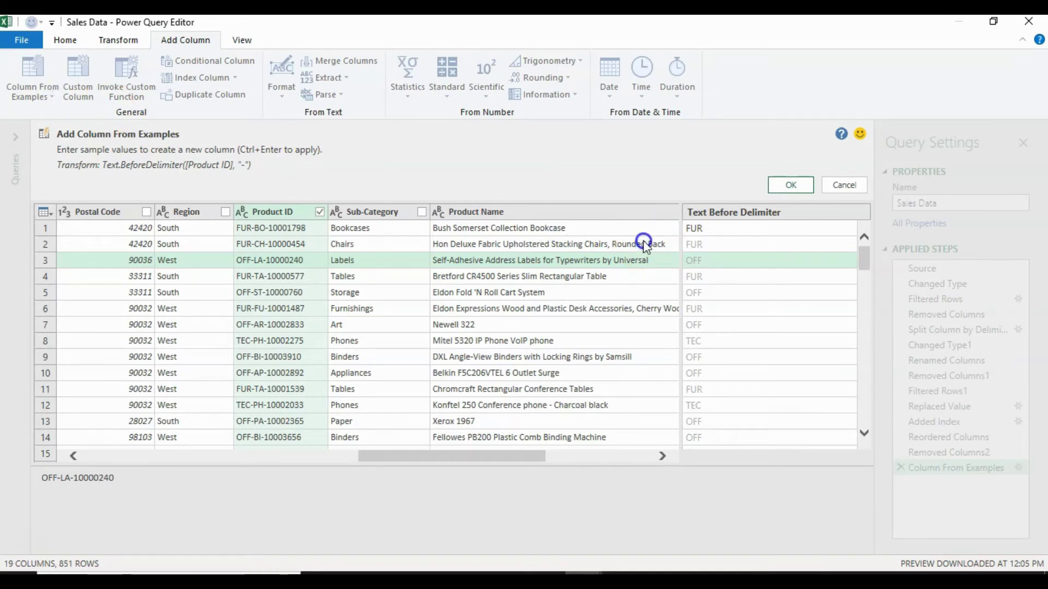
{"action": "double_click", "coordinate": [769, 212]}
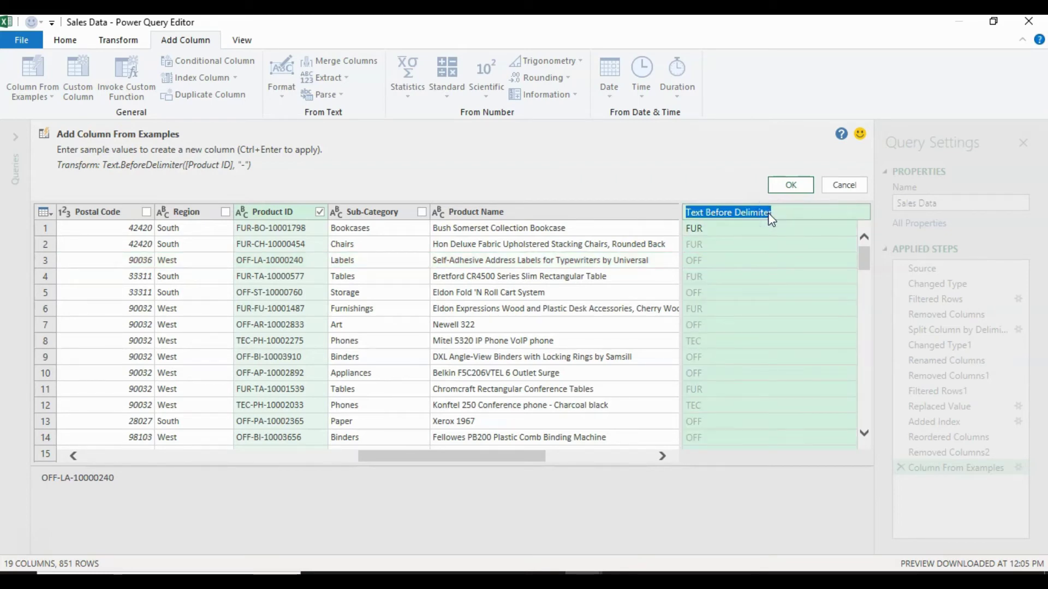
{"action": "type", "text": "Category"}
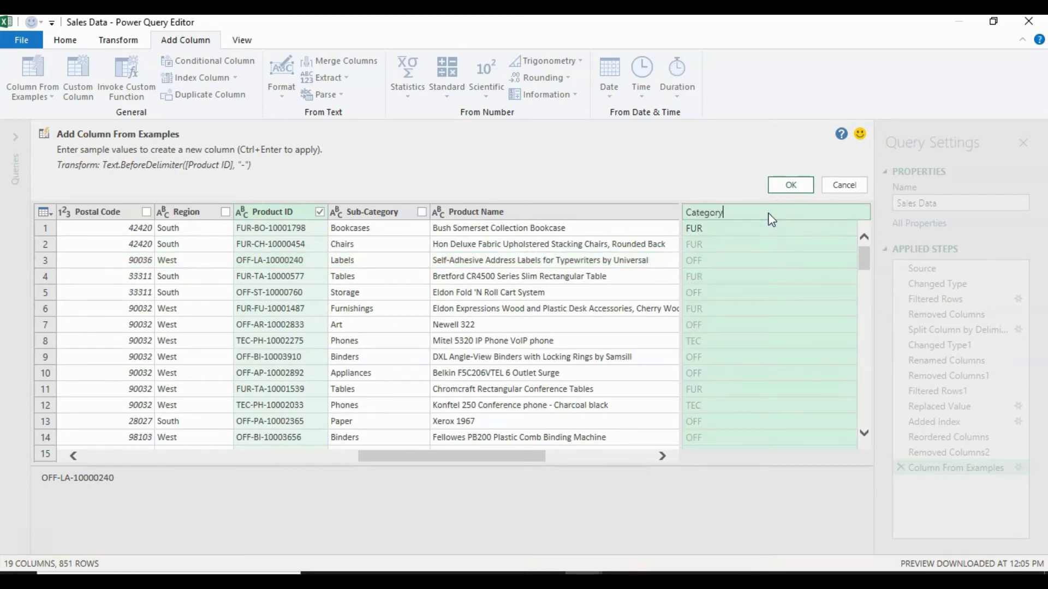
{"action": "left_click", "coordinate": [791, 185]}
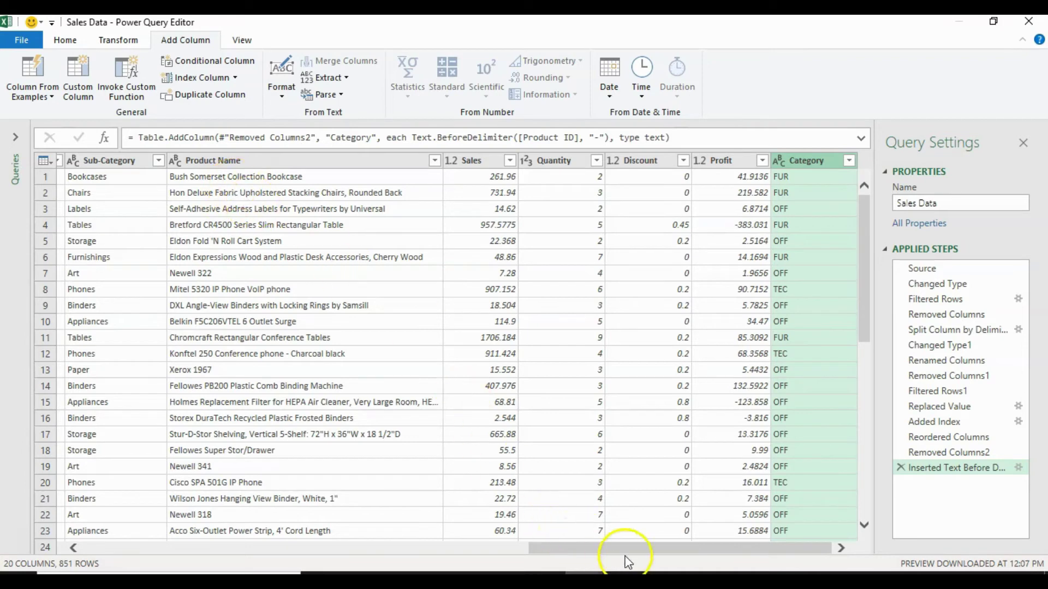
Review the distinct values in the Discount column's filter list without applying a filter
{"action": "left_click", "coordinate": [840, 548]}
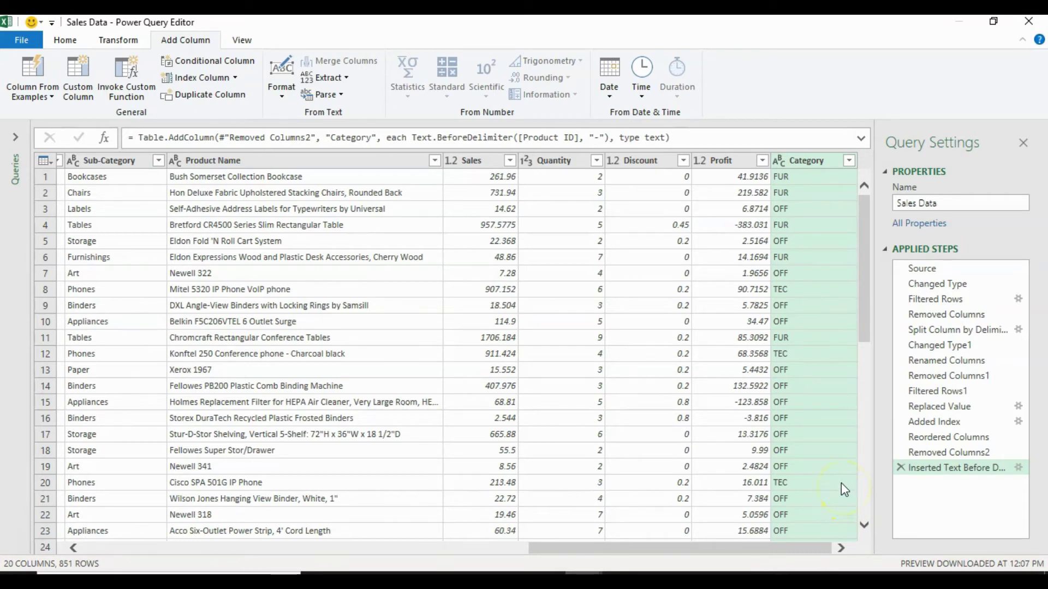
{"action": "left_click", "coordinate": [649, 160]}
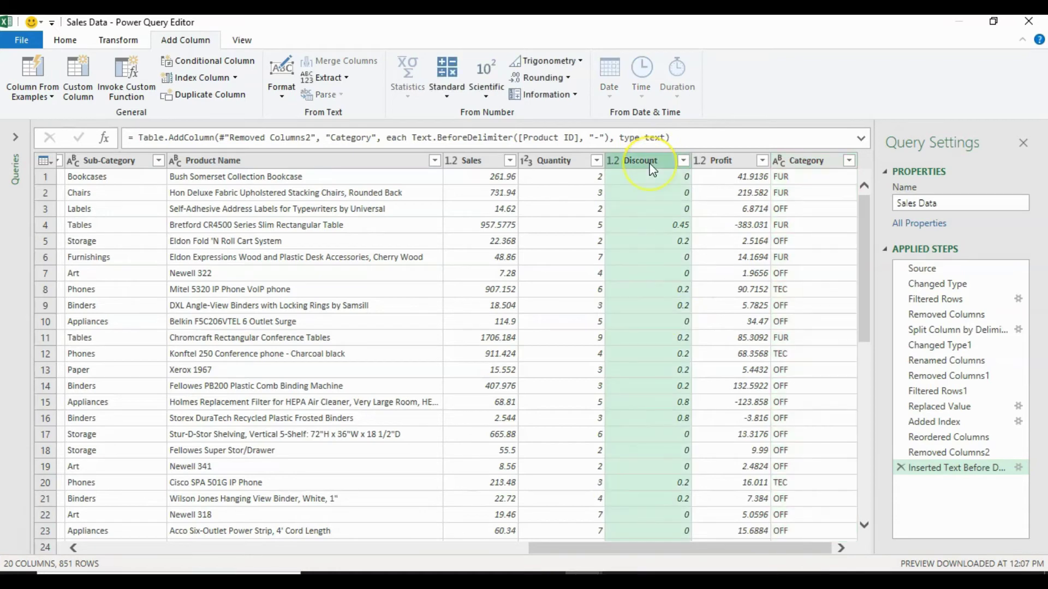
{"action": "left_click", "coordinate": [683, 163]}
{"action": "left_click", "coordinate": [683, 164]}
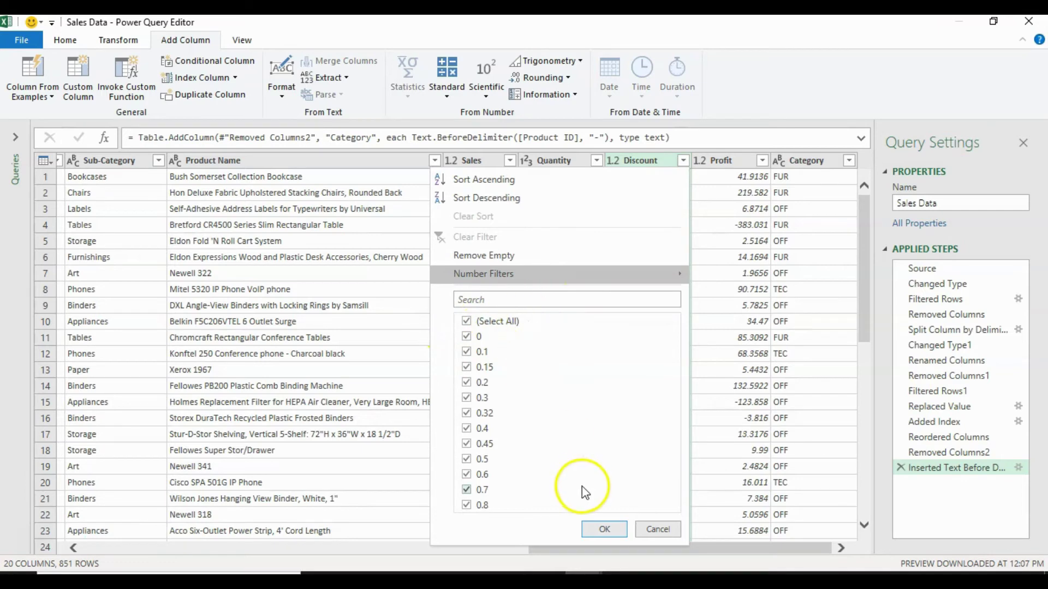
{"action": "left_click", "coordinate": [662, 530]}
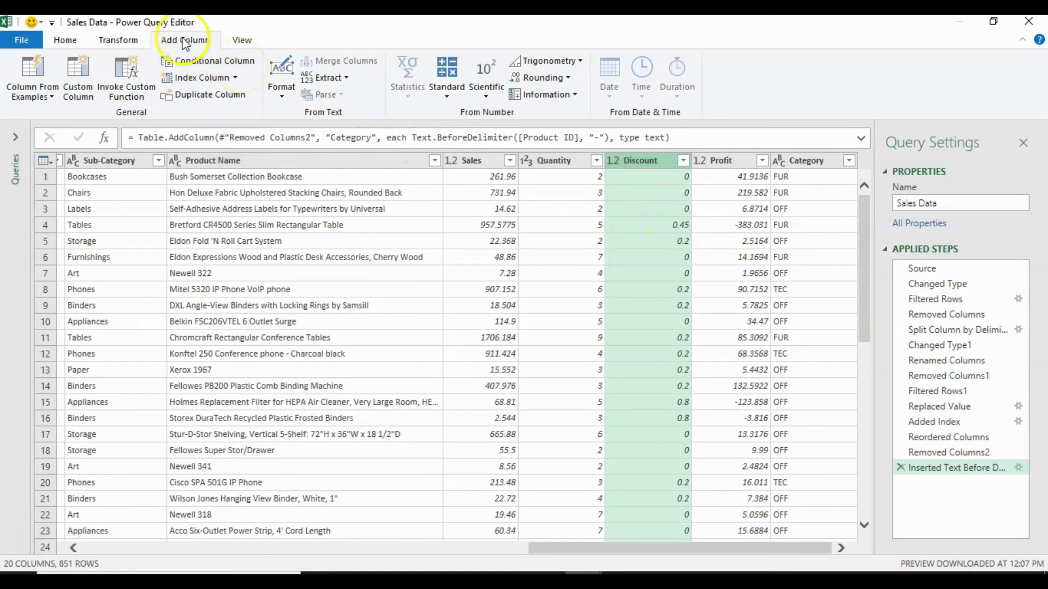
Start a conditional column named Discount Applicable
{"action": "left_click", "coordinate": [224, 65]}
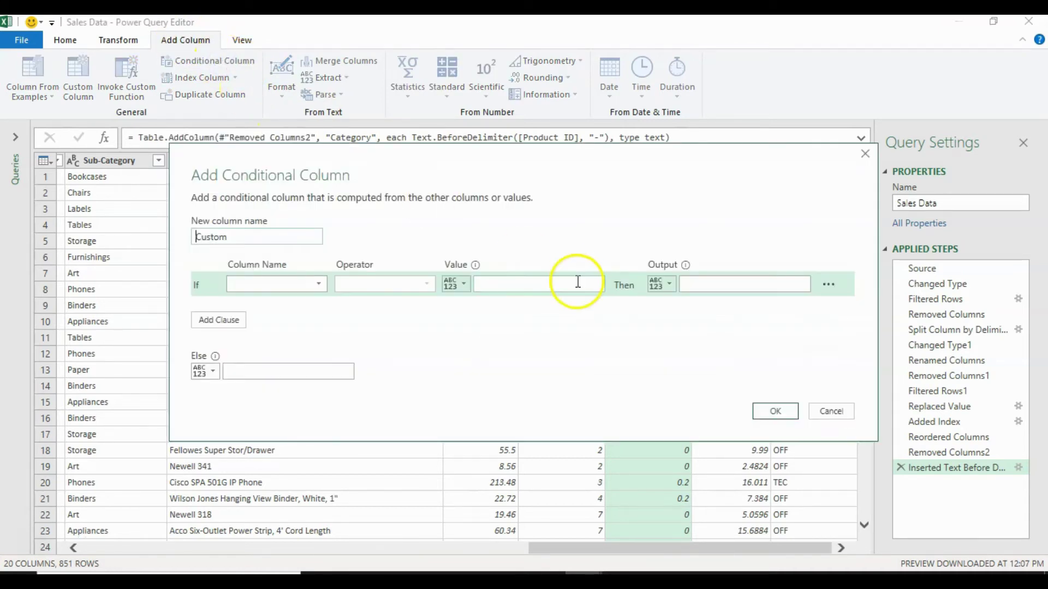
{"action": "double_click", "coordinate": [243, 236]}
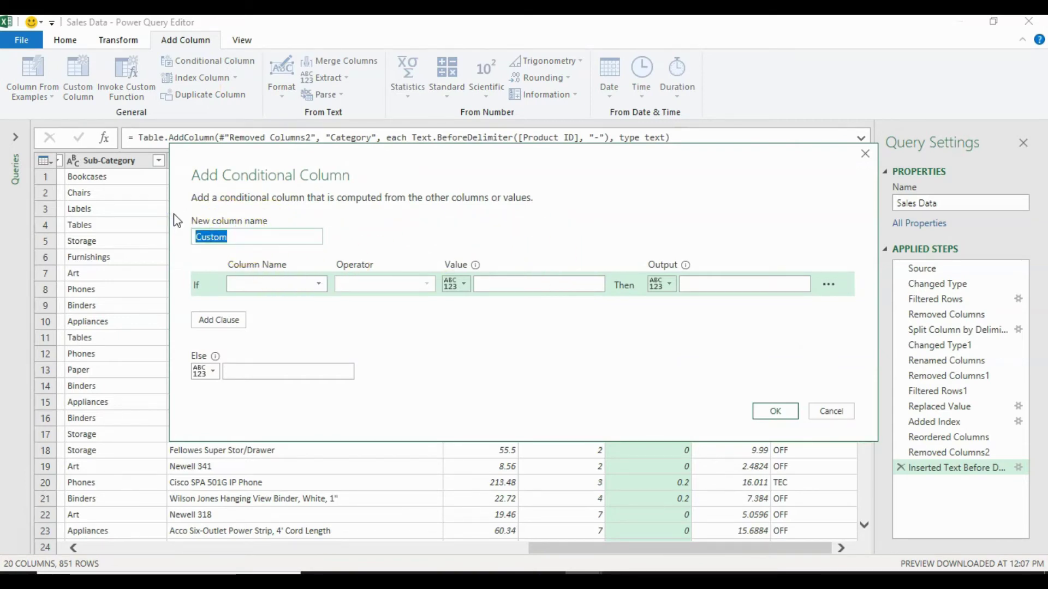
{"action": "type", "text": "Discount Applica"}
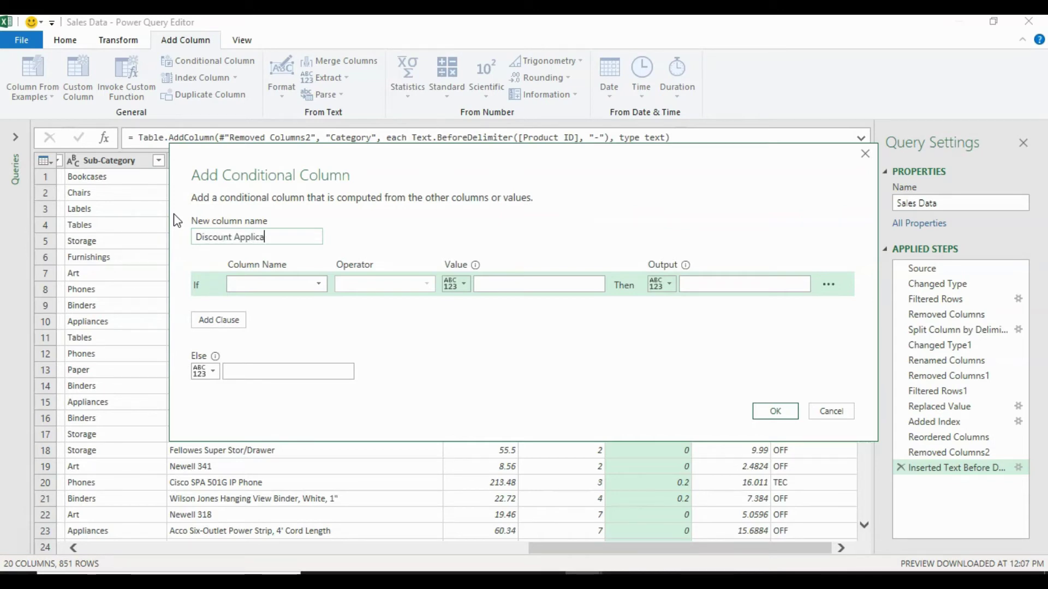
{"action": "type", "text": "ble"}
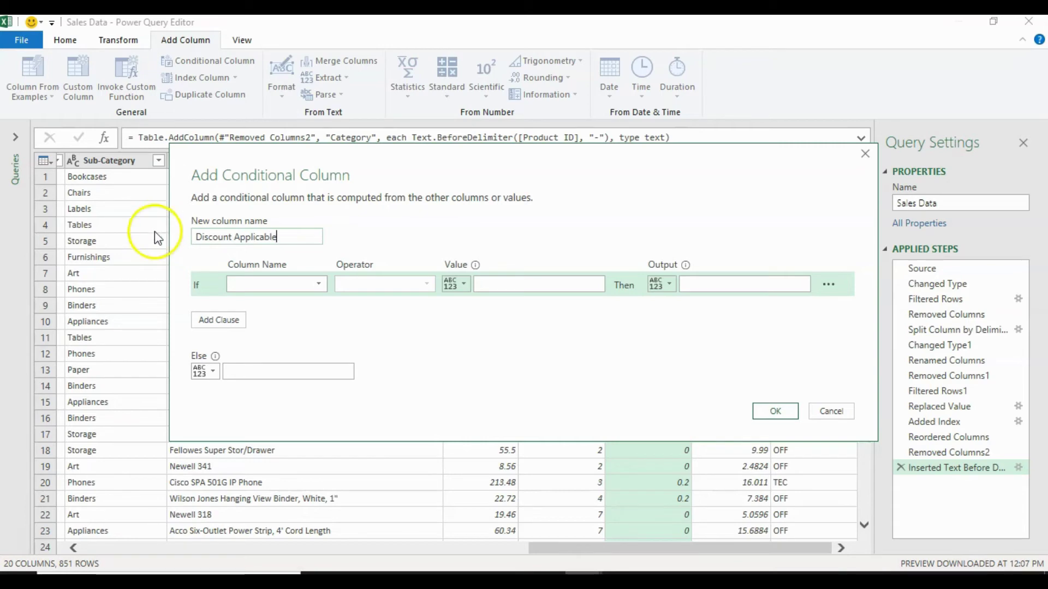
Define the condition so that Discount equals 0 outputs No and every other value outputs Yes
{"action": "left_click", "coordinate": [319, 284]}
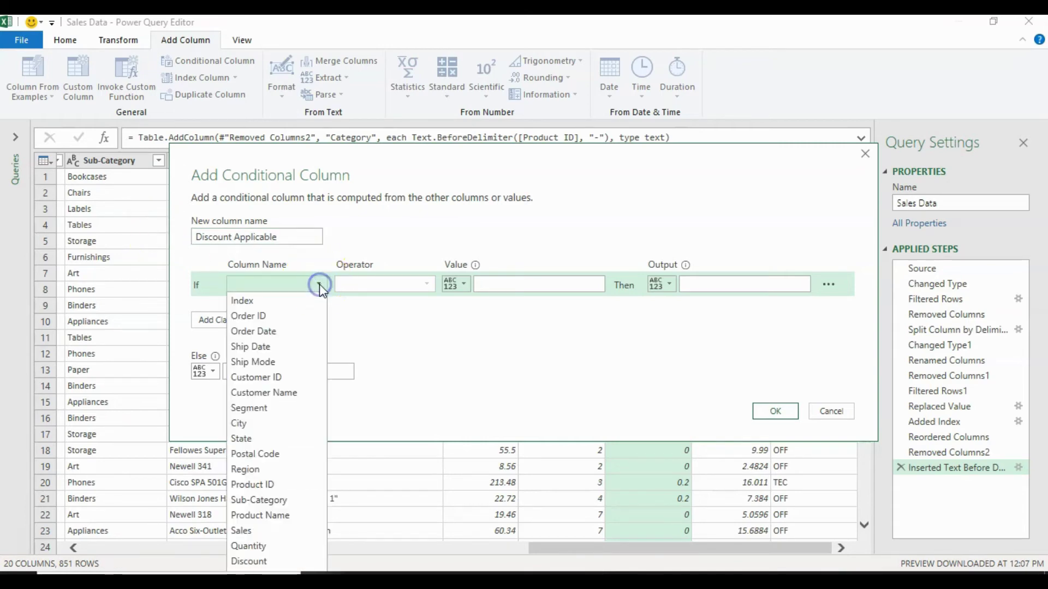
{"action": "left_click", "coordinate": [274, 562]}
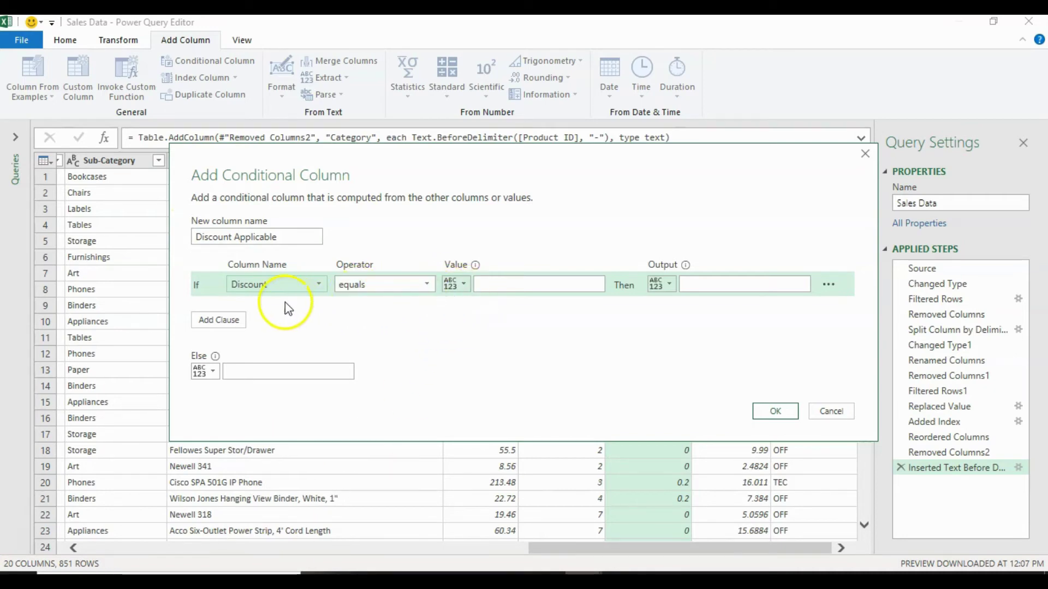
{"action": "left_click", "coordinate": [504, 285]}
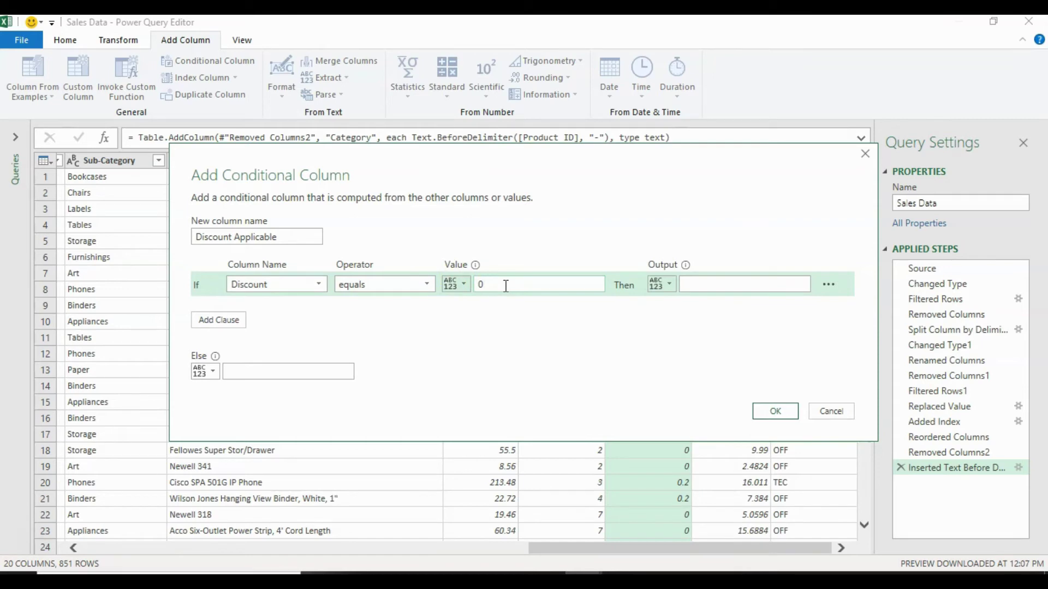
{"action": "left_click", "coordinate": [763, 285]}
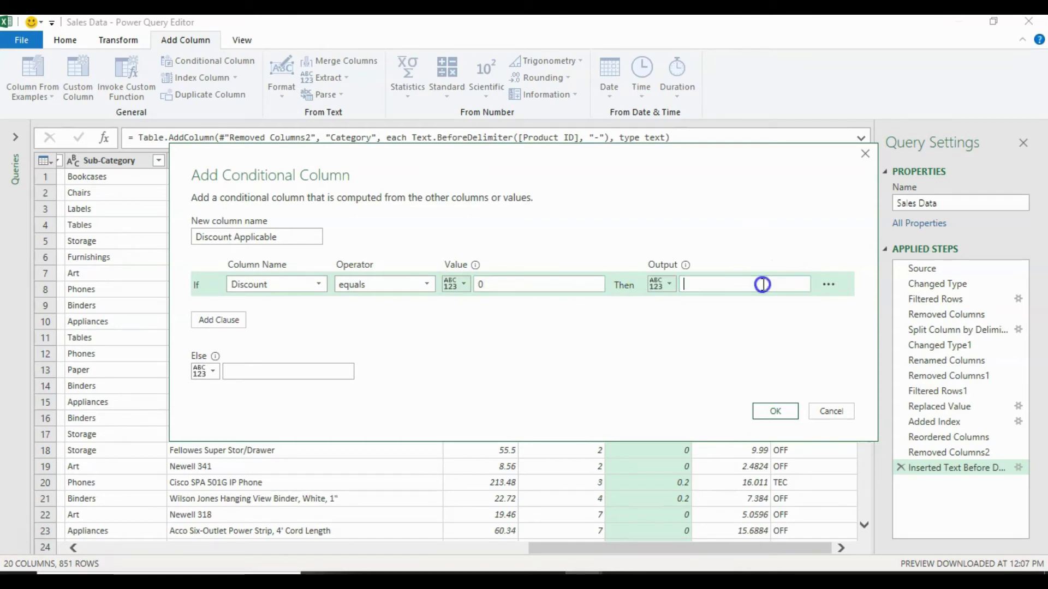
{"action": "type", "text": "No"}
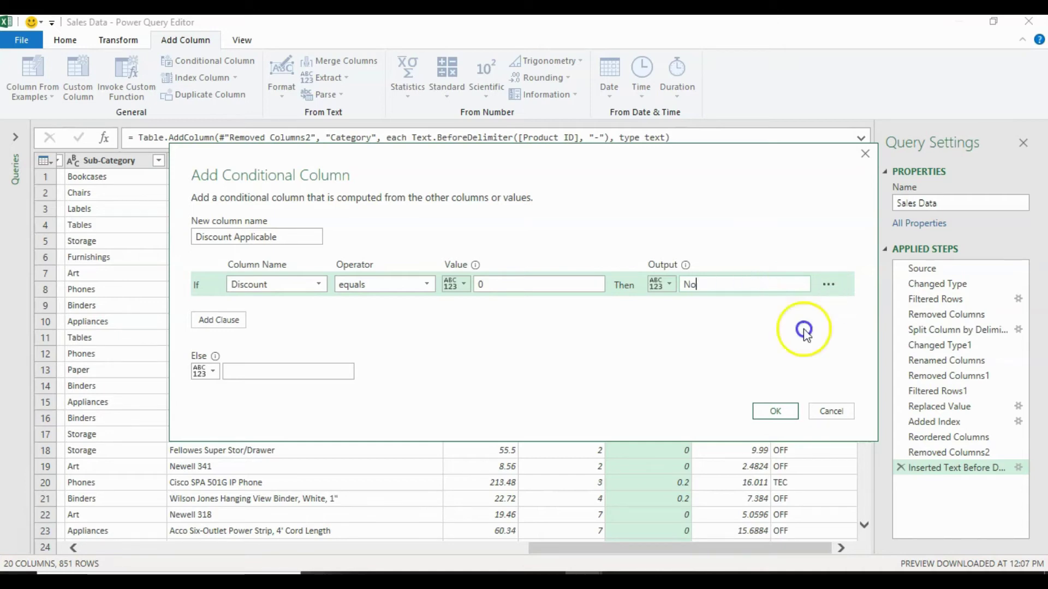
{"action": "left_click", "coordinate": [317, 372]}
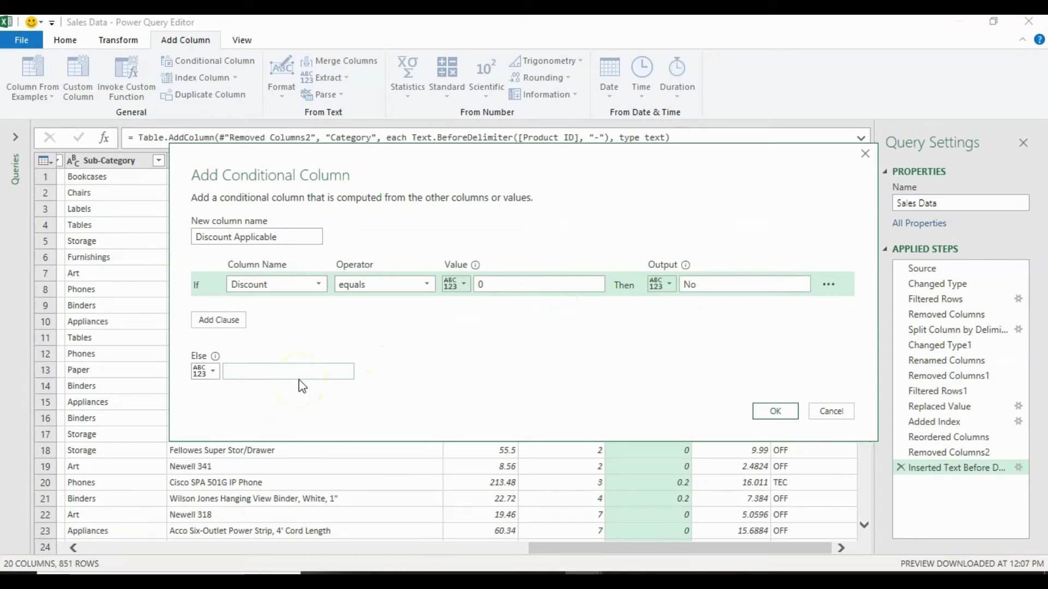
{"action": "type", "text": "Yes"}
Add two extra Else If clauses to the conditional column and delete both of them
{"action": "left_click", "coordinate": [299, 286]}
{"action": "left_click", "coordinate": [235, 322]}
{"action": "left_click", "coordinate": [233, 341]}
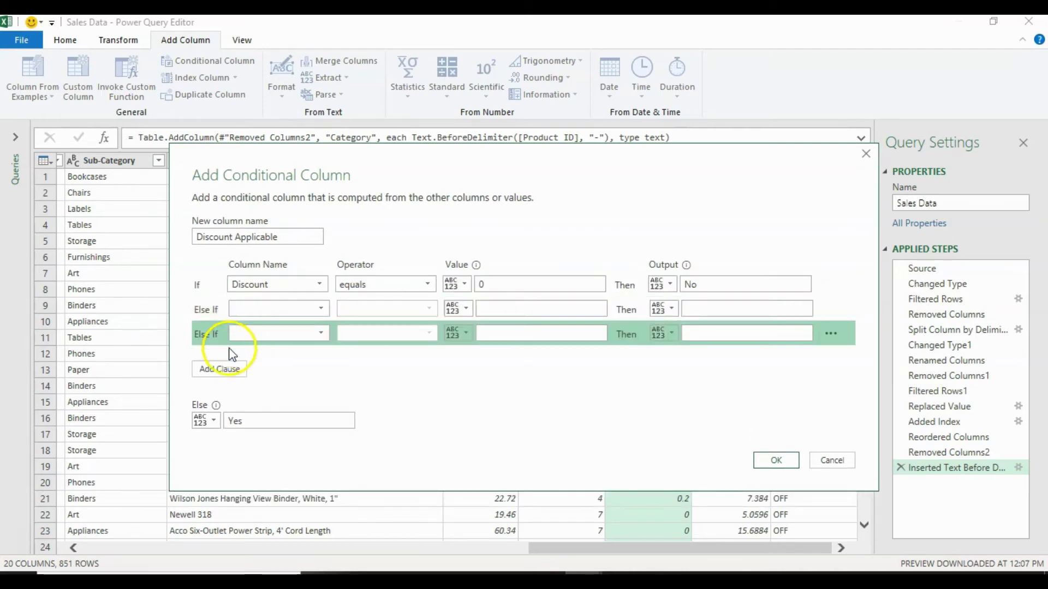
{"action": "left_click", "coordinate": [828, 335]}
{"action": "left_click", "coordinate": [861, 352]}
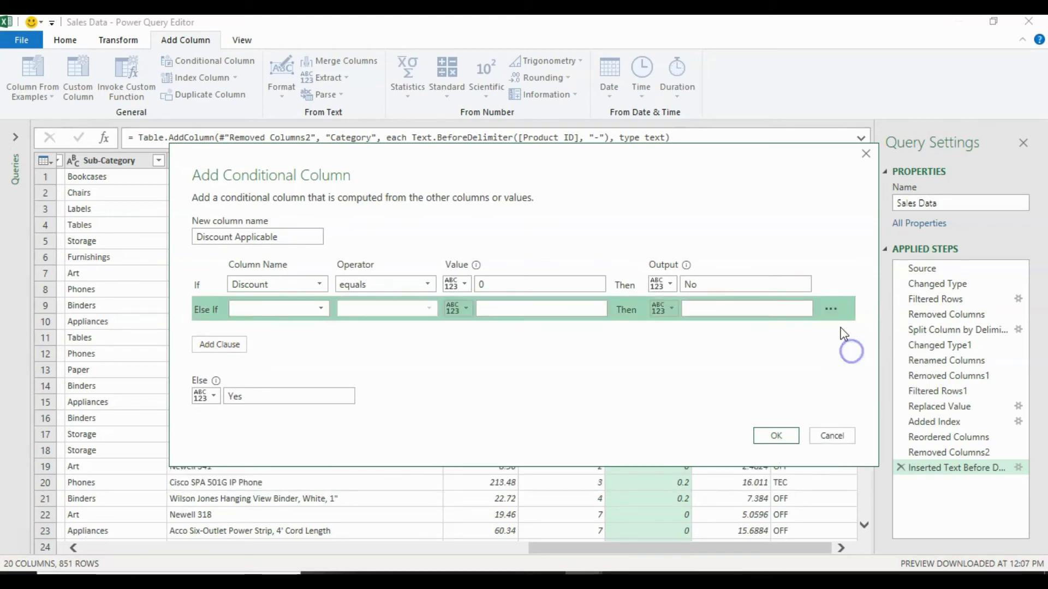
{"action": "left_click", "coordinate": [830, 310]}
{"action": "left_click", "coordinate": [844, 327]}
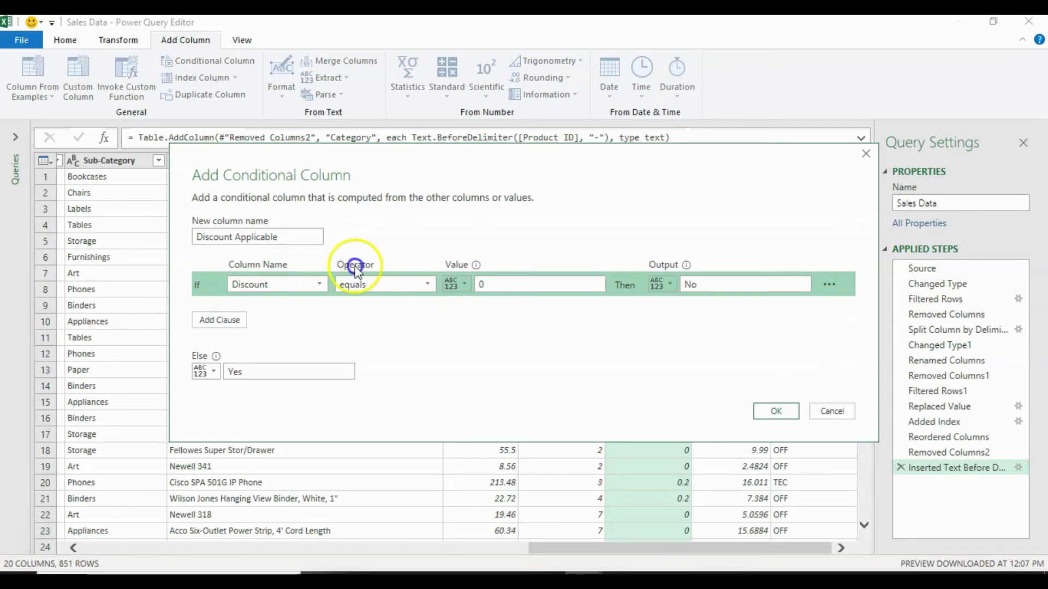
Create the conditional column and check its results against the Discount values in rows 1 and 4
{"action": "left_click", "coordinate": [789, 410]}
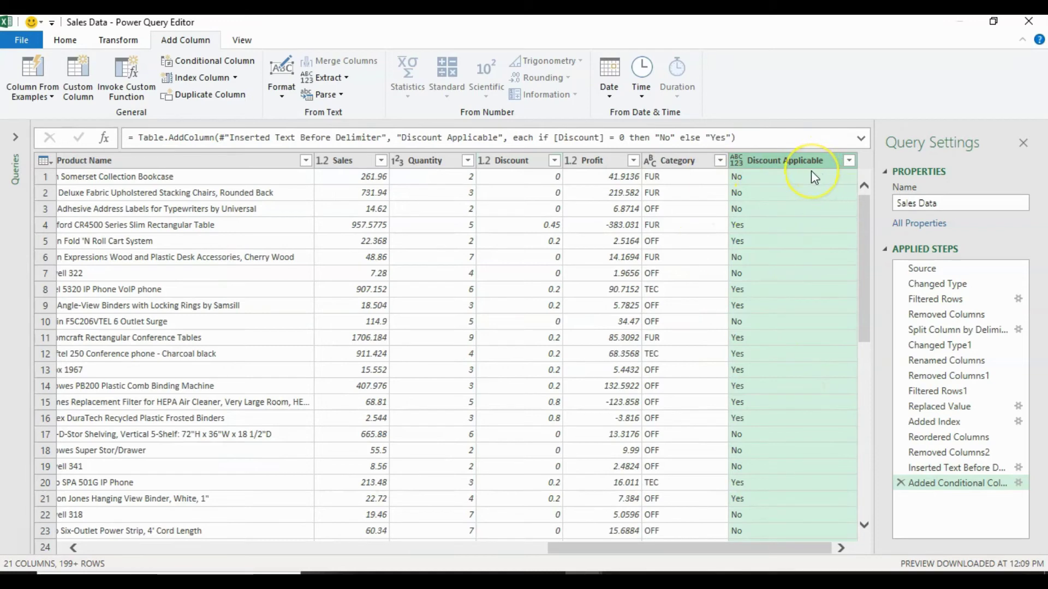
{"action": "left_click", "coordinate": [527, 182]}
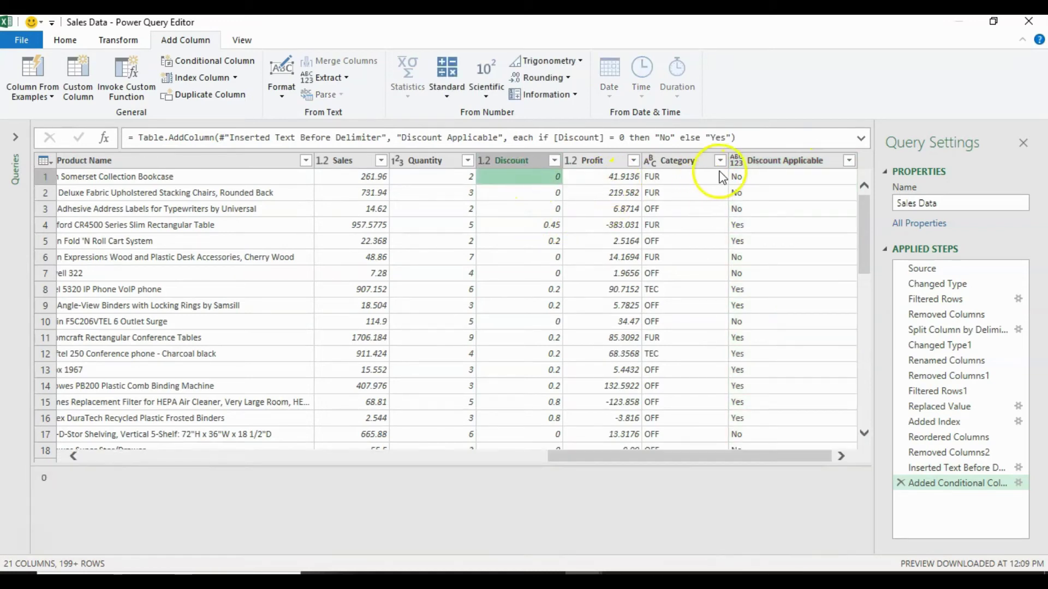
{"action": "left_click", "coordinate": [737, 181]}
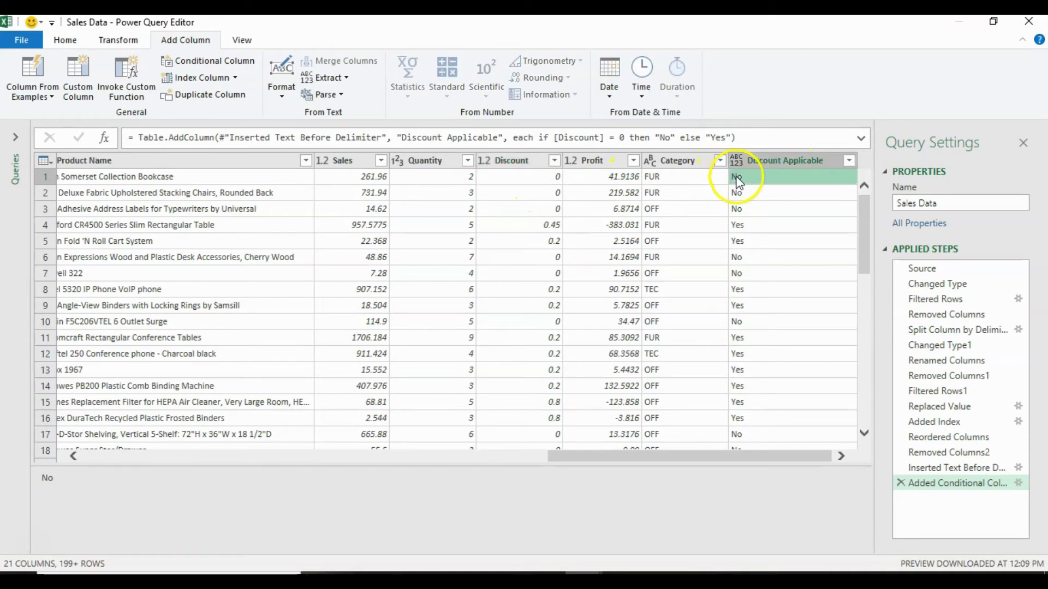
{"action": "left_click", "coordinate": [536, 228]}
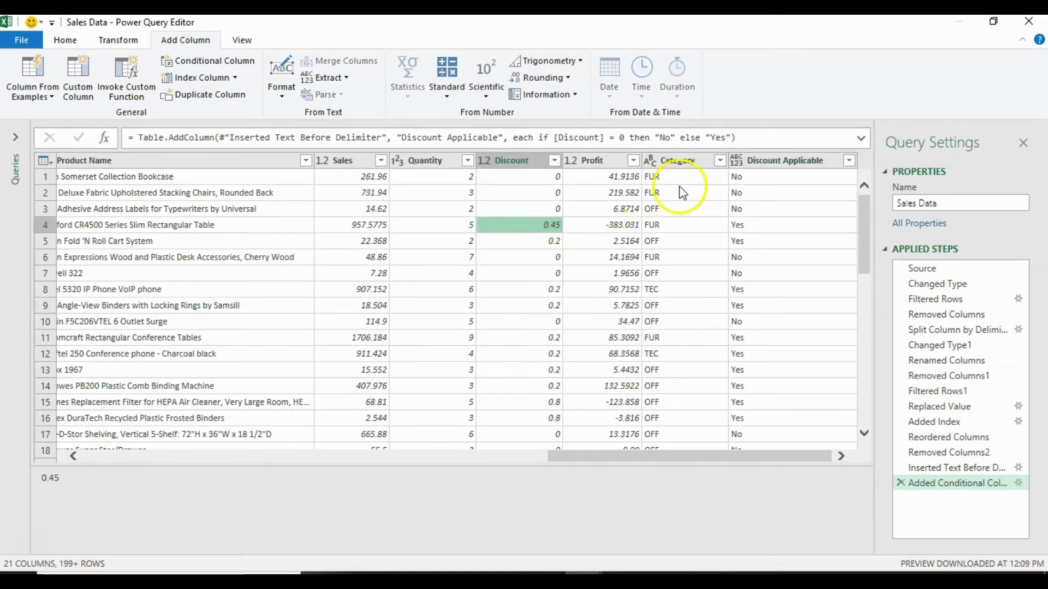
{"action": "left_click", "coordinate": [749, 224]}
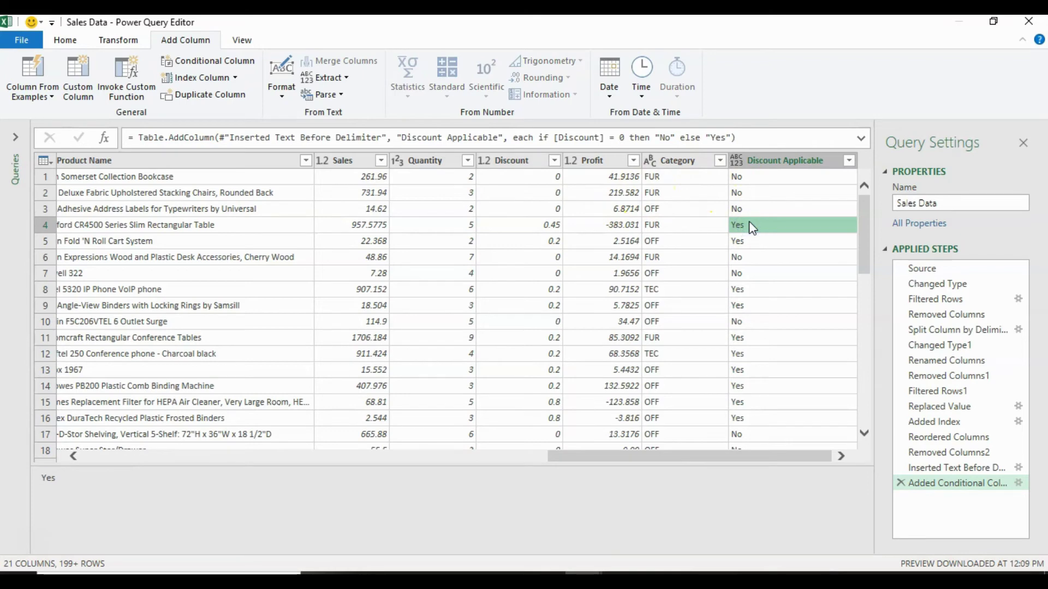
{"action": "left_click", "coordinate": [742, 231]}
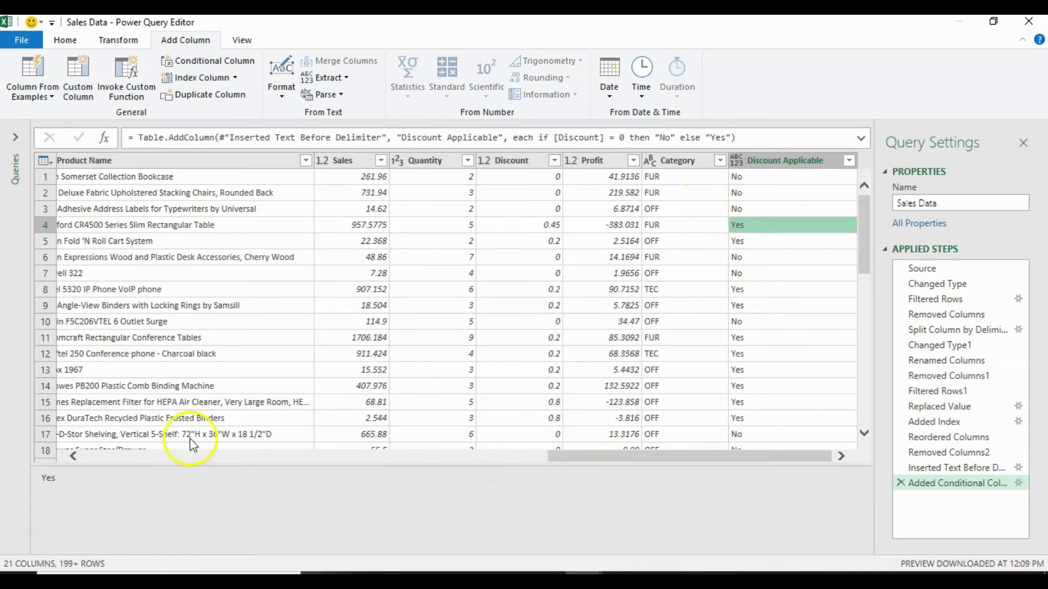
Review the Source and Changed Type applied steps and return to the final Added Conditional Column step
{"action": "left_click", "coordinate": [87, 457]}
{"action": "left_click", "coordinate": [86, 458]}
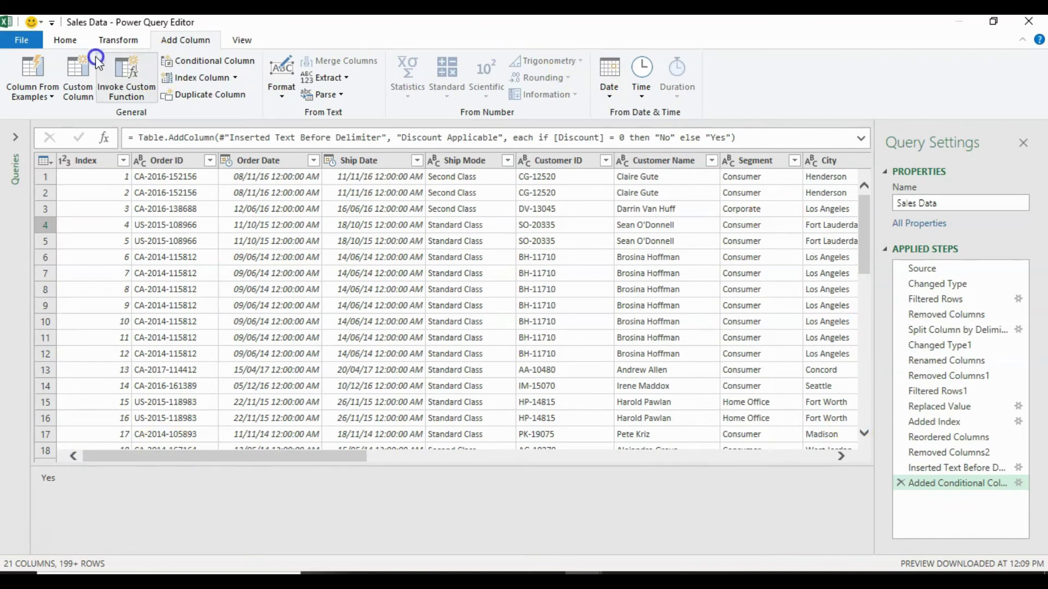
{"action": "left_click", "coordinate": [66, 40]}
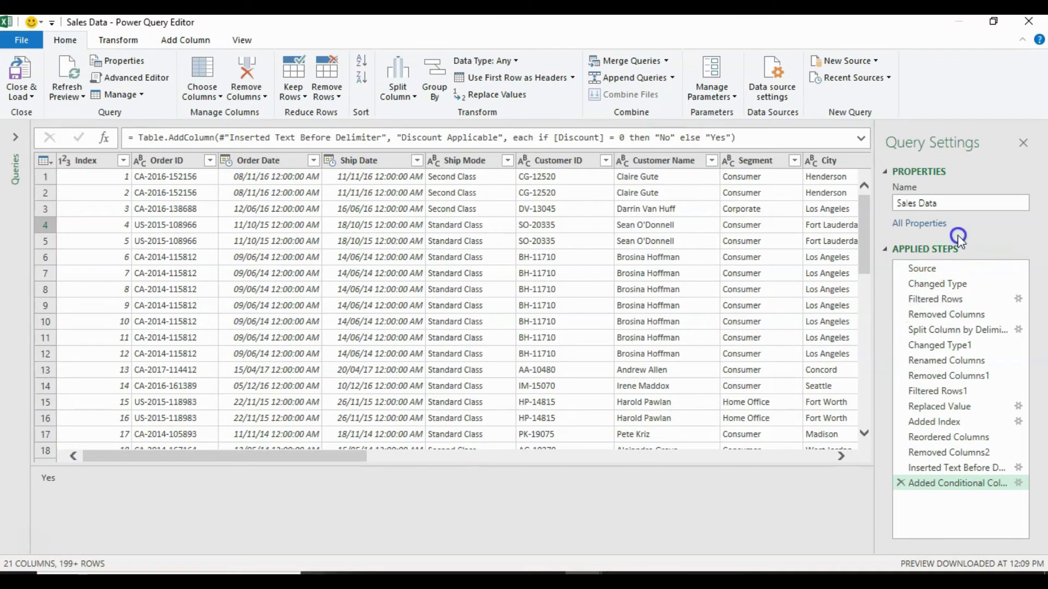
{"action": "left_click", "coordinate": [934, 269]}
{"action": "left_click", "coordinate": [932, 285]}
{"action": "left_click", "coordinate": [916, 485]}
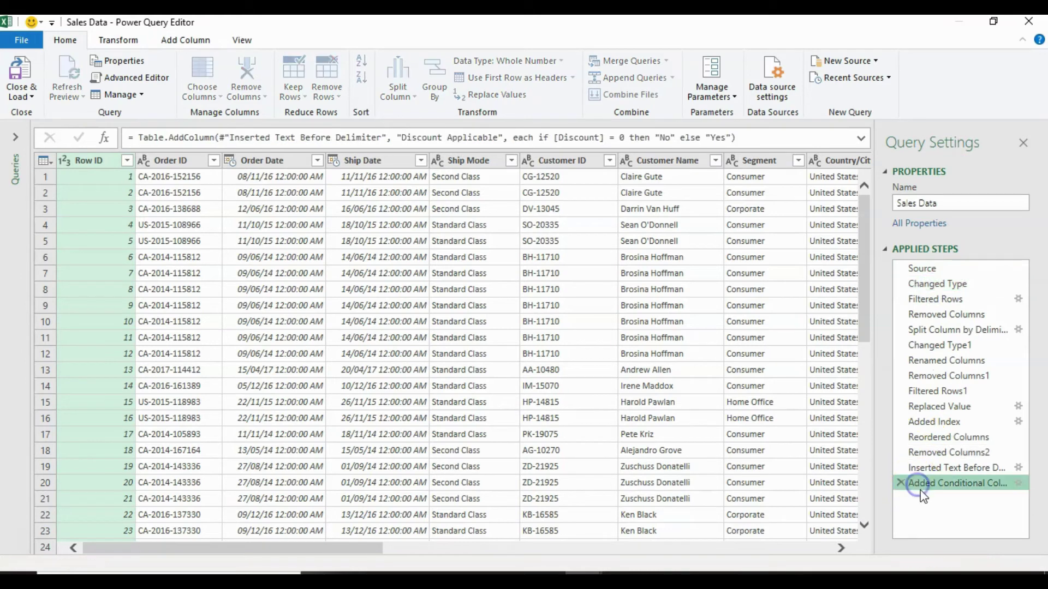
Close the query editor and load the Sales Data query as a table in a new worksheet
{"action": "left_click", "coordinate": [24, 103]}
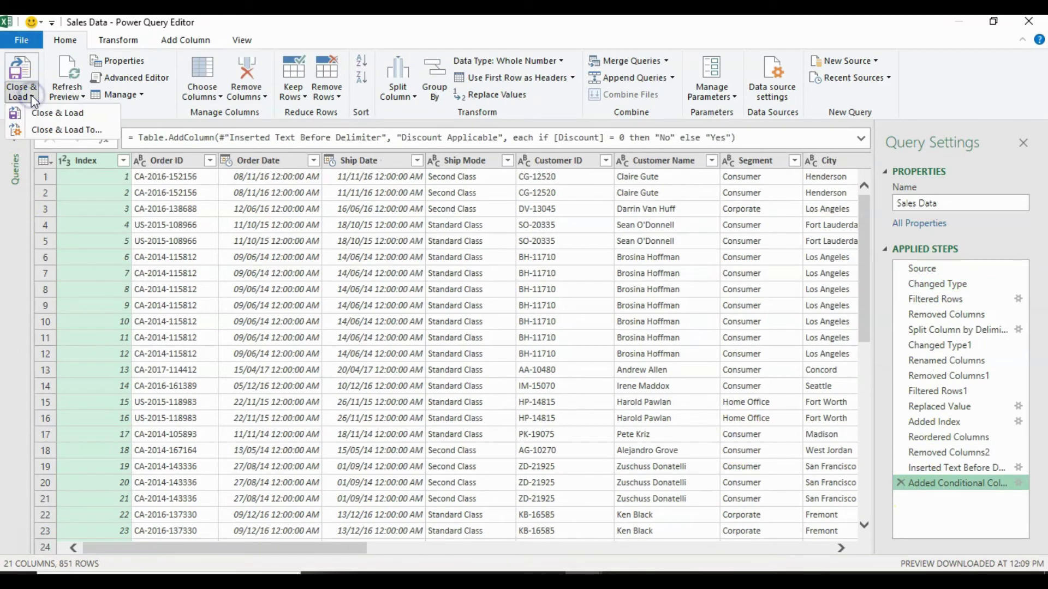
{"action": "left_click", "coordinate": [54, 115]}
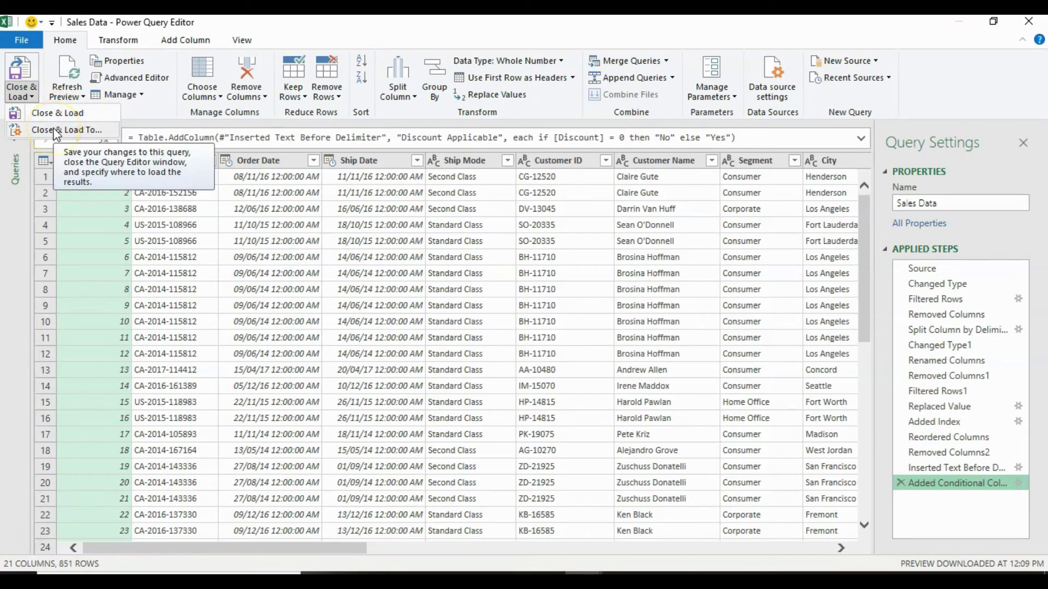
{"action": "left_click", "coordinate": [56, 132]}
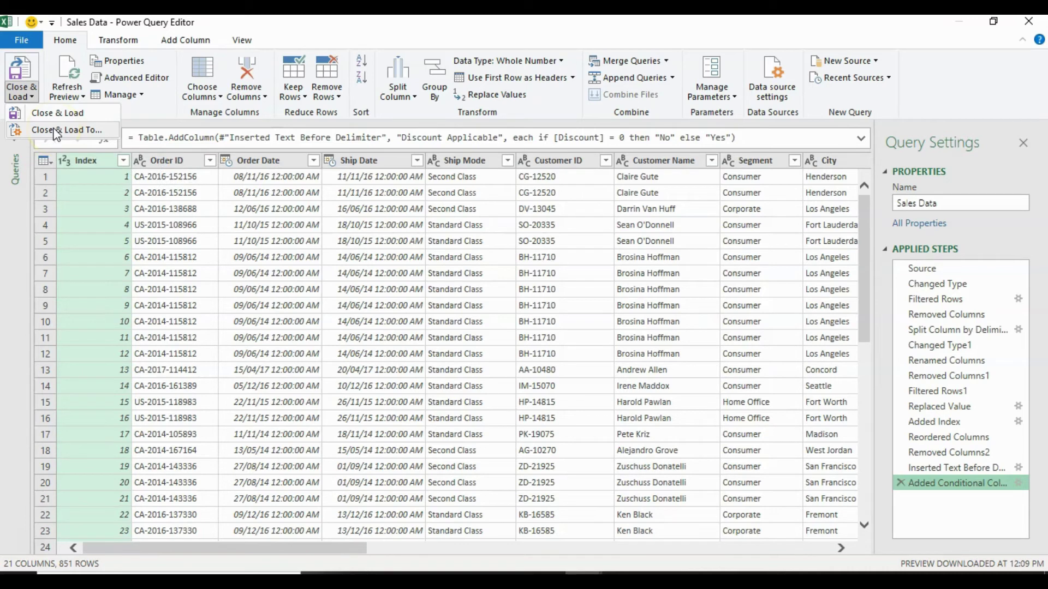
{"action": "left_click", "coordinate": [58, 133]}
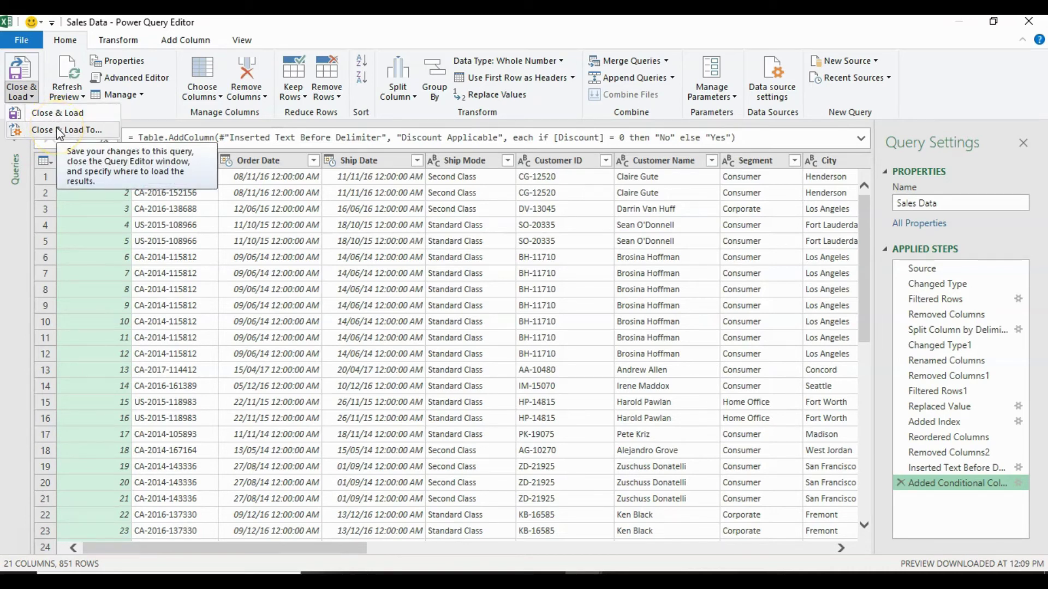
{"action": "left_click", "coordinate": [57, 130]}
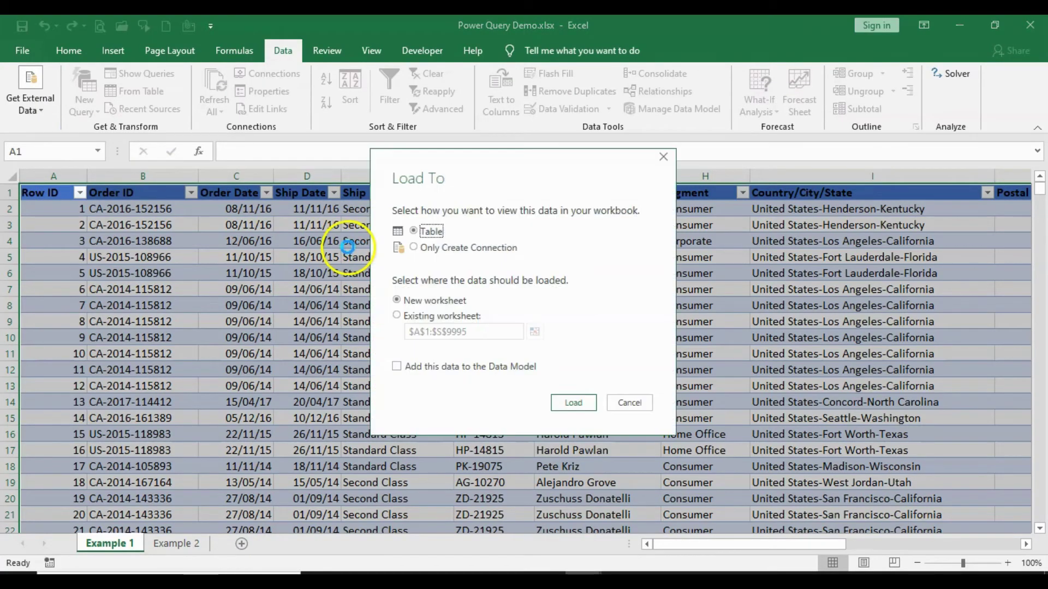
{"action": "left_click_drag", "start_coordinate": [525, 169], "coordinate": [504, 158]}
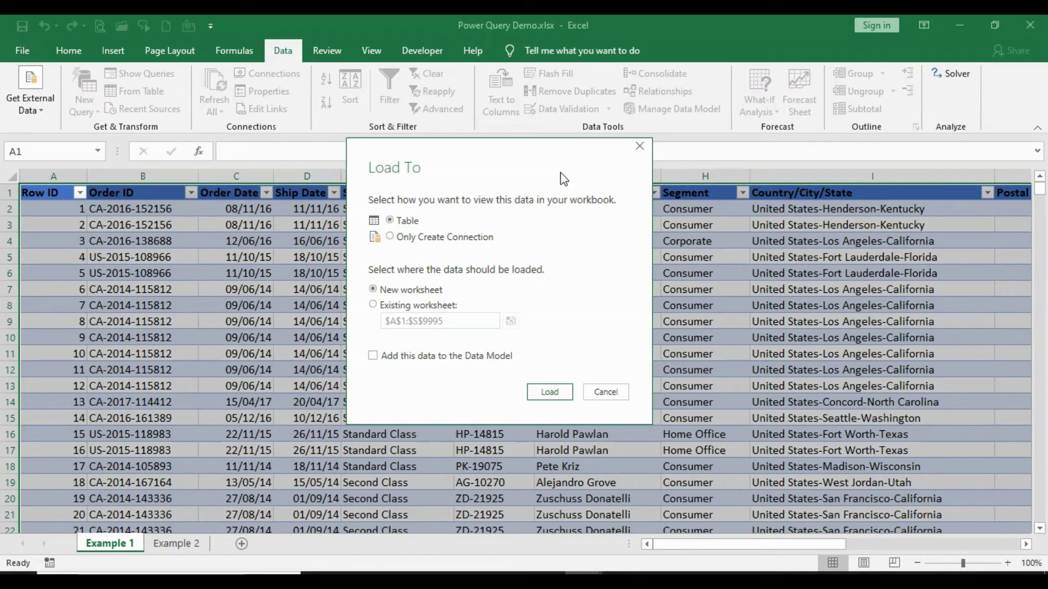
{"action": "left_click", "coordinate": [439, 239]}
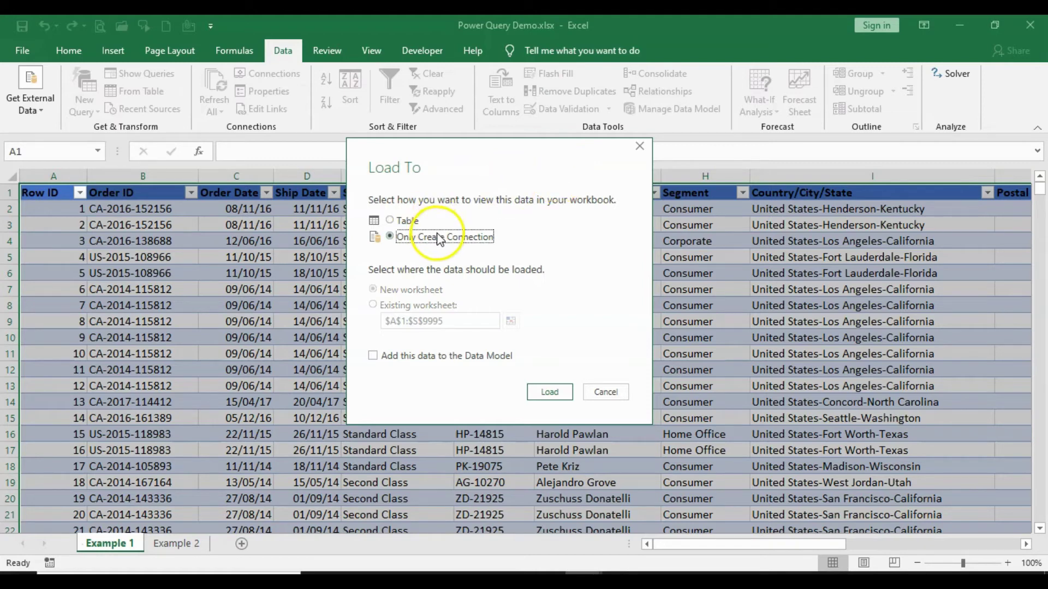
{"action": "left_click", "coordinate": [401, 223]}
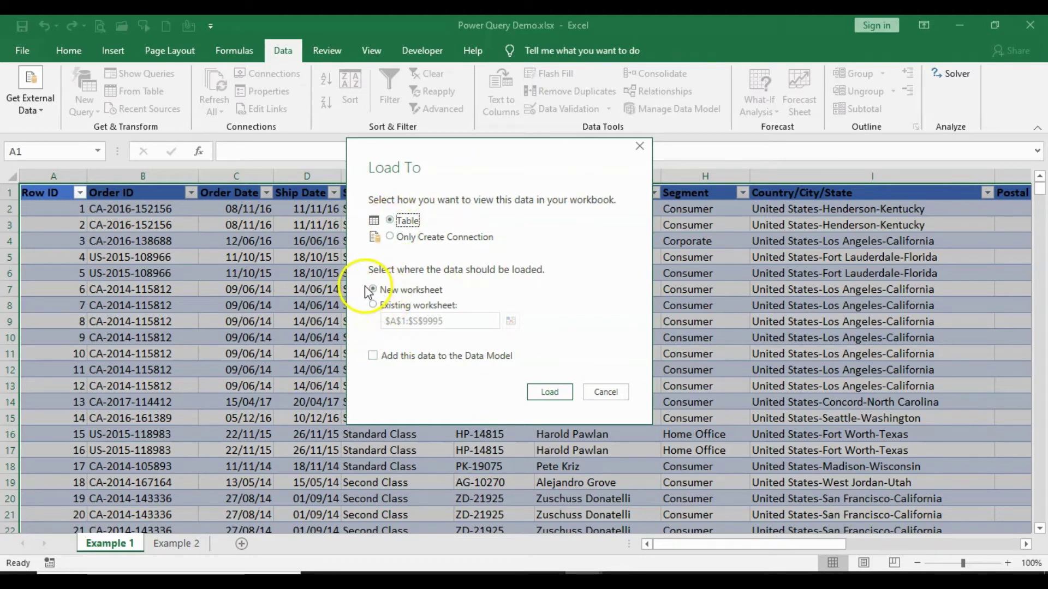
{"action": "left_click", "coordinate": [552, 393]}
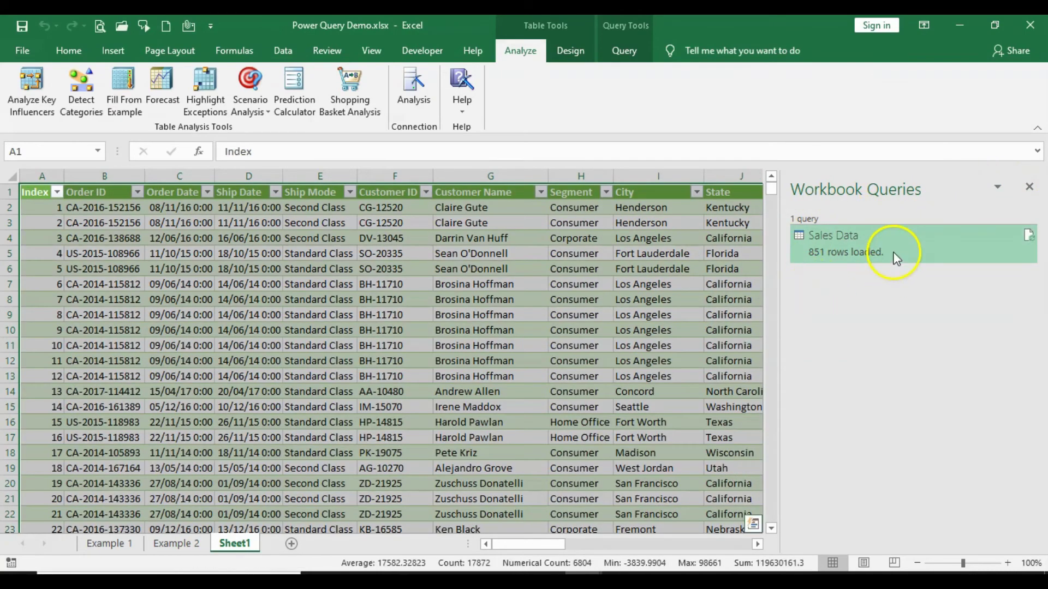
Preview the Sales Data query and look through the rows loaded on Sheet1
{"action": "mouse_move", "coordinate": [835, 250]}
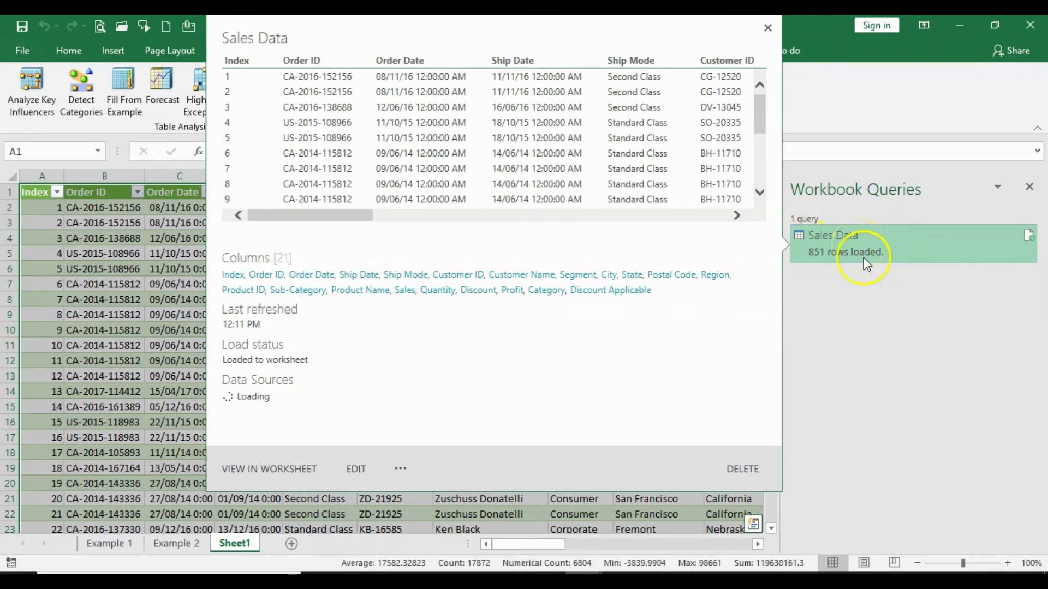
{"action": "left_click", "coordinate": [112, 423]}
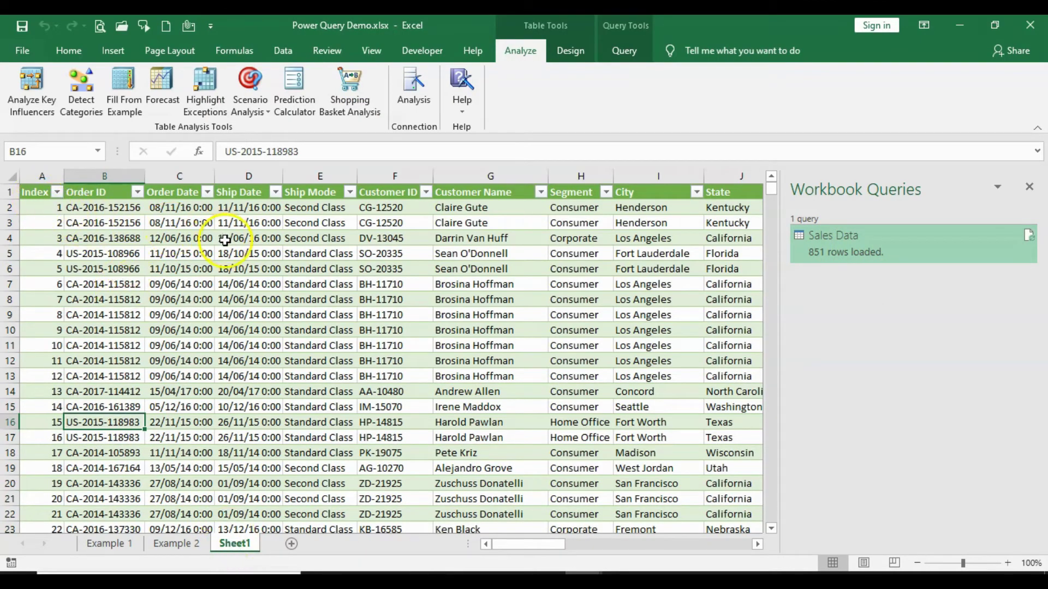
{"action": "key", "text": "Down"}
{"action": "key", "text": "Down"}
{"action": "key", "text": "Down"}
{"action": "key", "text": "Down"}
{"action": "key", "text": "Down"}
{"action": "key", "text": "Down"}
{"action": "key", "text": "Down"}
{"action": "key", "text": "Down"}
{"action": "key", "text": "Down"}
{"action": "key", "text": "Down"}
{"action": "key", "text": "Down"}
{"action": "key", "text": "Down"}
{"action": "key", "text": "Down"}
{"action": "key", "text": "Down"}
{"action": "key", "text": "Down"}
{"action": "key", "text": "Down"}
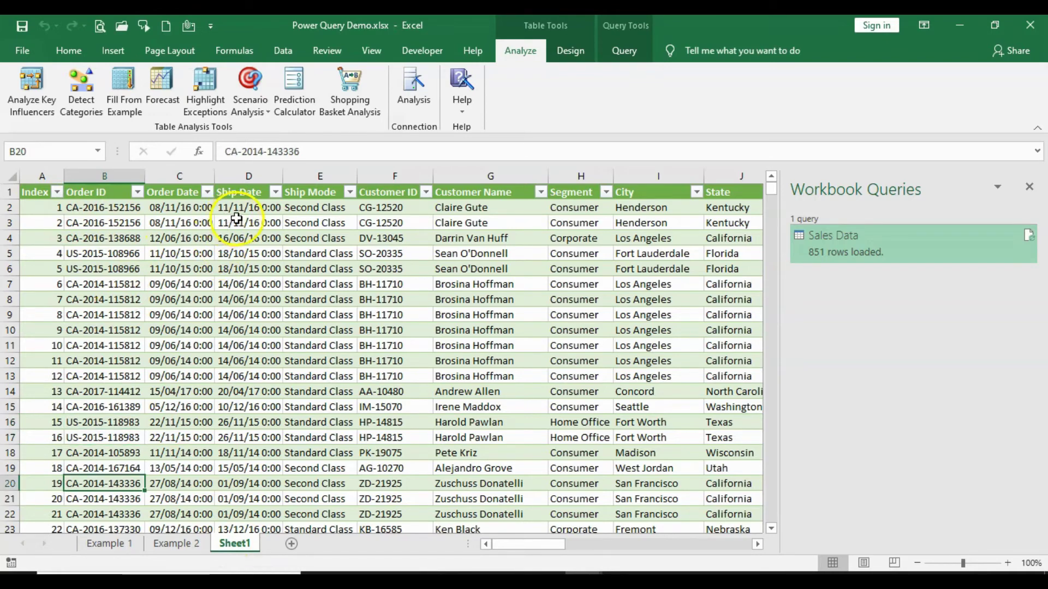
Dismiss the workbook queries list and examine the loaded table's columns from Index through Discount Applicable
{"action": "left_click", "coordinate": [1030, 186]}
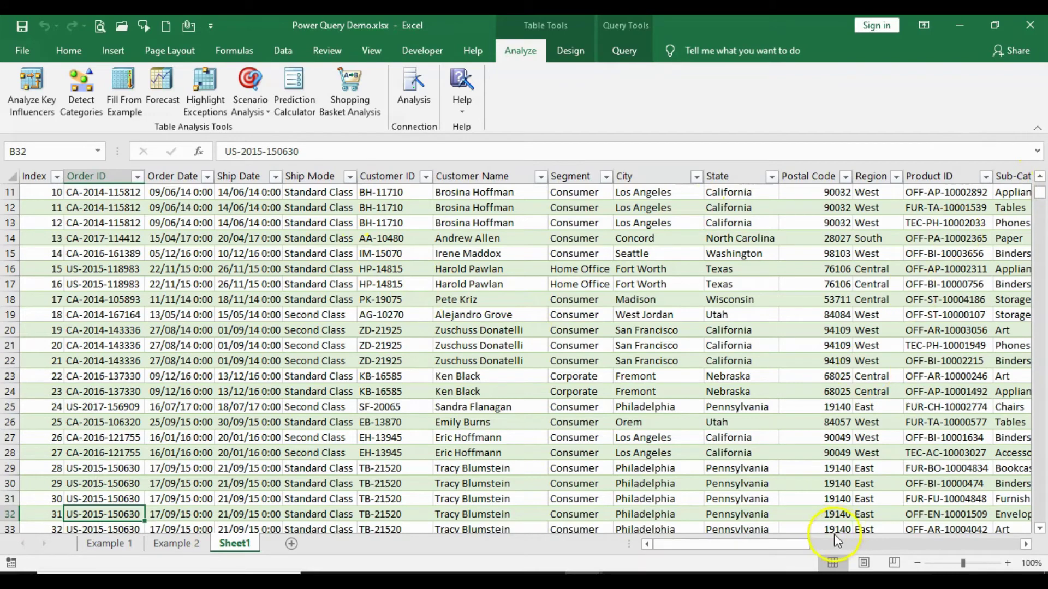
{"action": "left_click", "coordinate": [875, 545]}
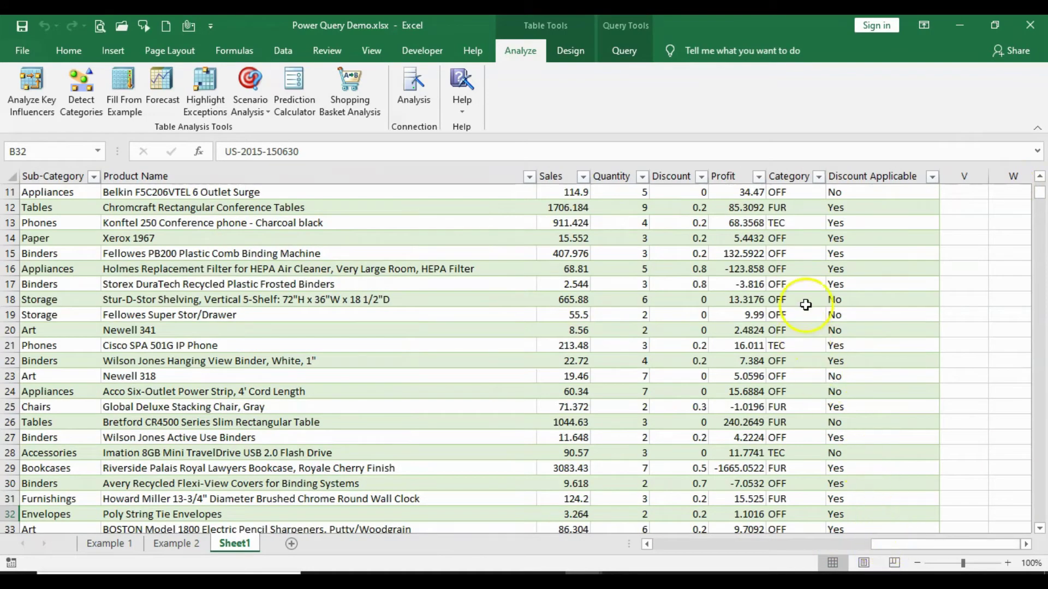
{"action": "left_click_drag", "start_coordinate": [867, 192], "coordinate": [881, 320]}
{"action": "scroll", "coordinate": [868, 328], "scroll_direction": "up", "scroll_amount": 4}
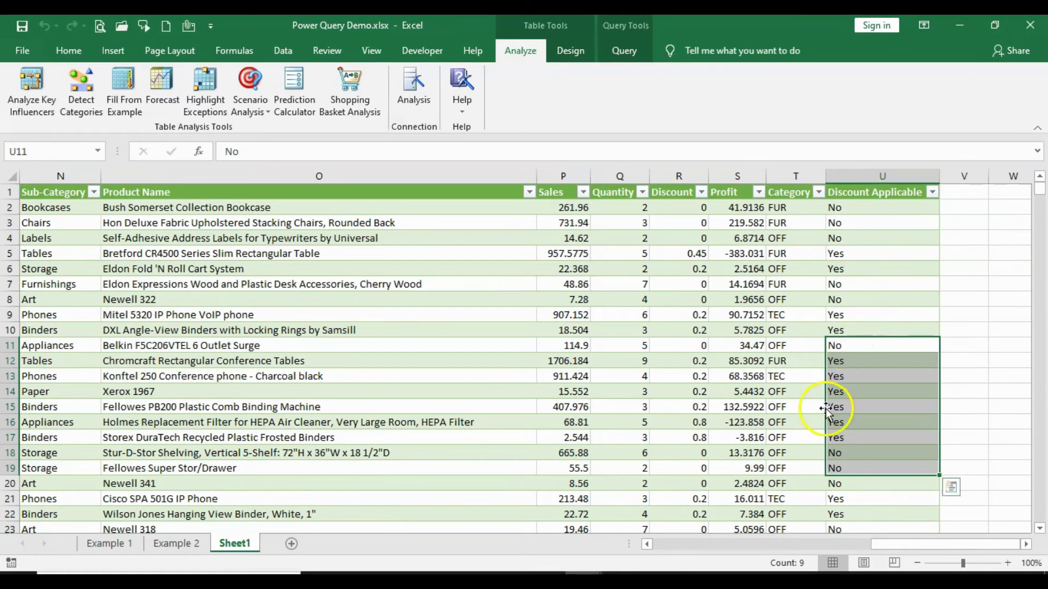
{"action": "left_click", "coordinate": [731, 546]}
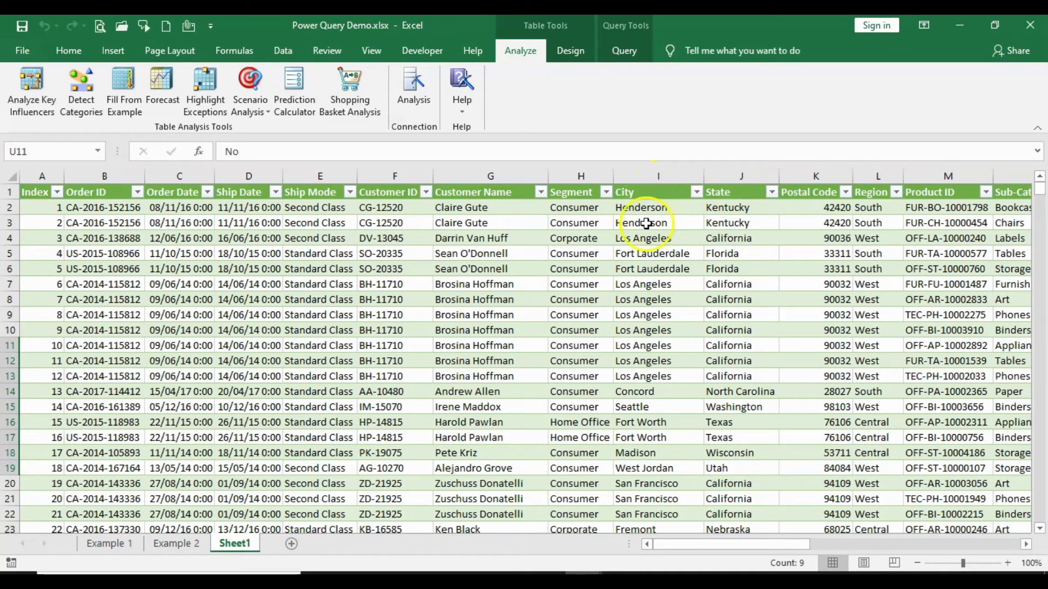
{"action": "left_click_drag", "start_coordinate": [787, 543], "coordinate": [1001, 544]}
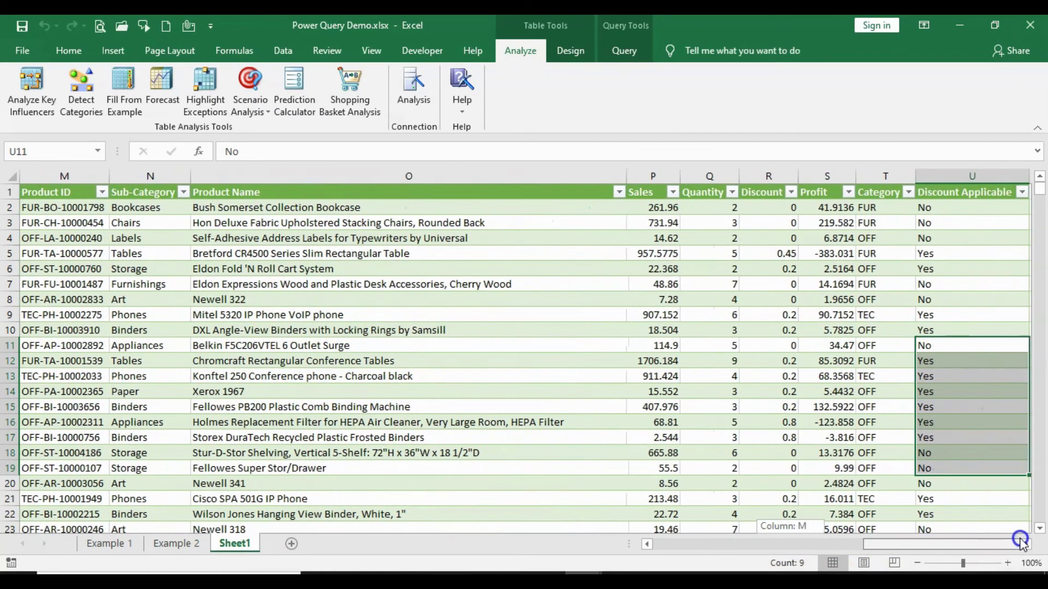
Revisit the source data on Example 1 and refresh the query table on Sheet1
{"action": "left_click", "coordinate": [107, 543]}
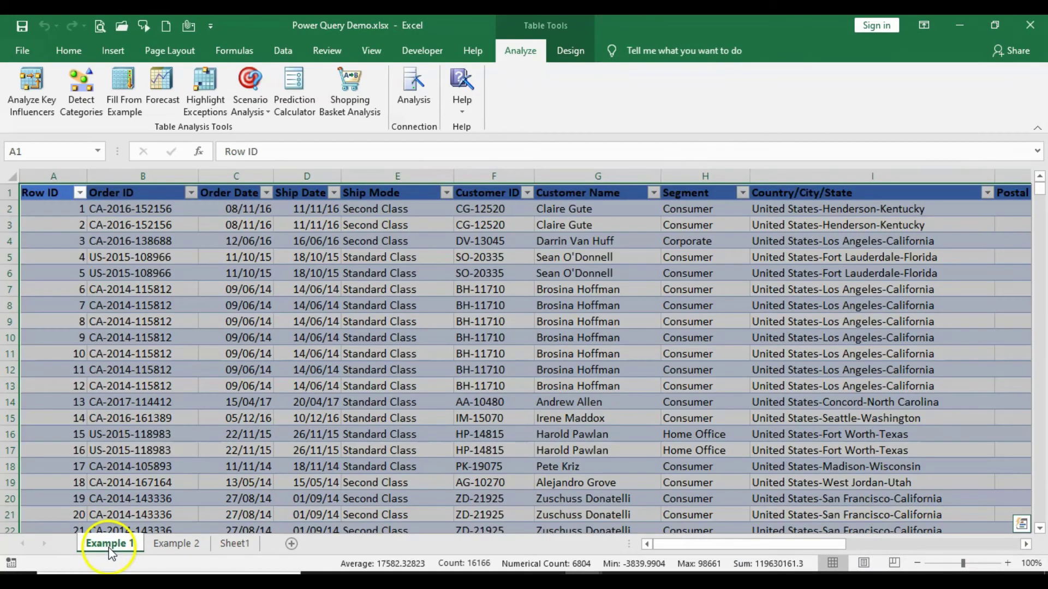
{"action": "left_click", "coordinate": [188, 437]}
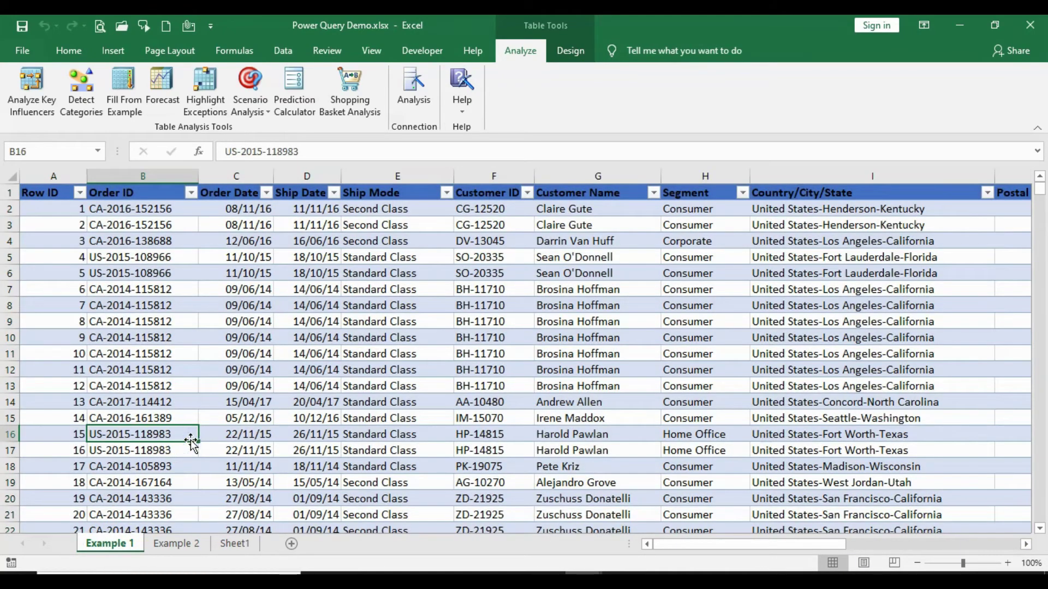
{"action": "left_click", "coordinate": [236, 544]}
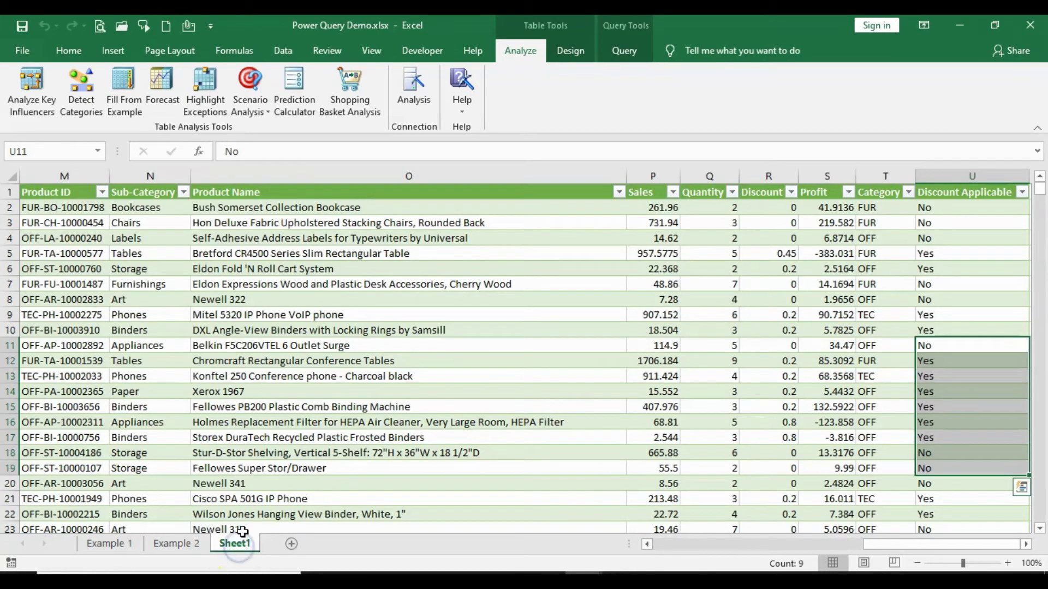
{"action": "left_click", "coordinate": [606, 313]}
{"action": "right_click", "coordinate": [606, 314]}
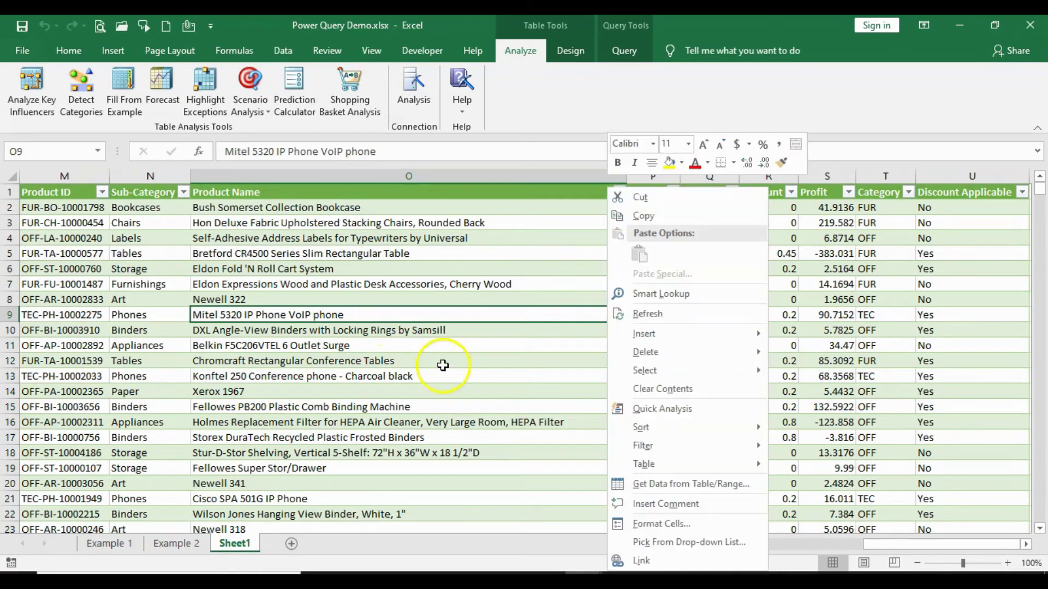
{"action": "left_click", "coordinate": [678, 319]}
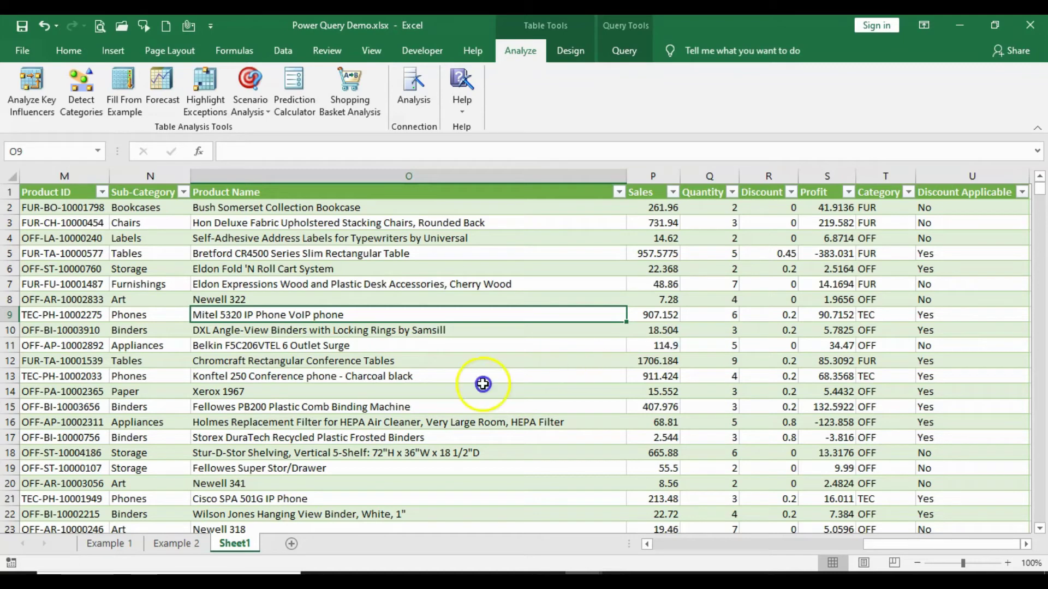
Examine the monthly sales layout on Example 2: the month rows, the 2019 and 2020 columns, and the empty cells beside and below them
{"action": "left_click", "coordinate": [176, 545]}
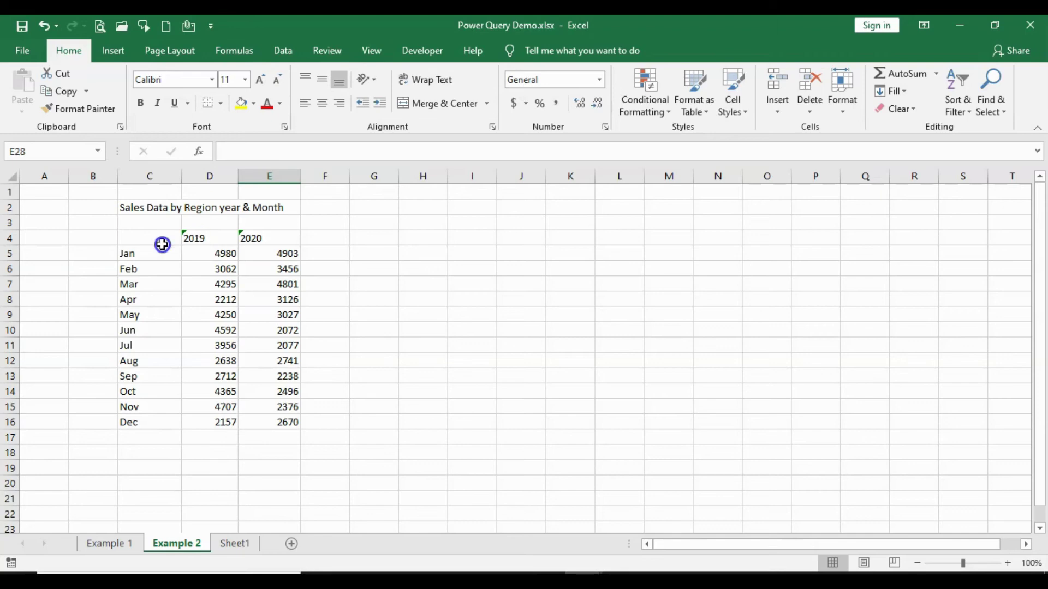
{"action": "left_click_drag", "start_coordinate": [155, 253], "coordinate": [141, 431]}
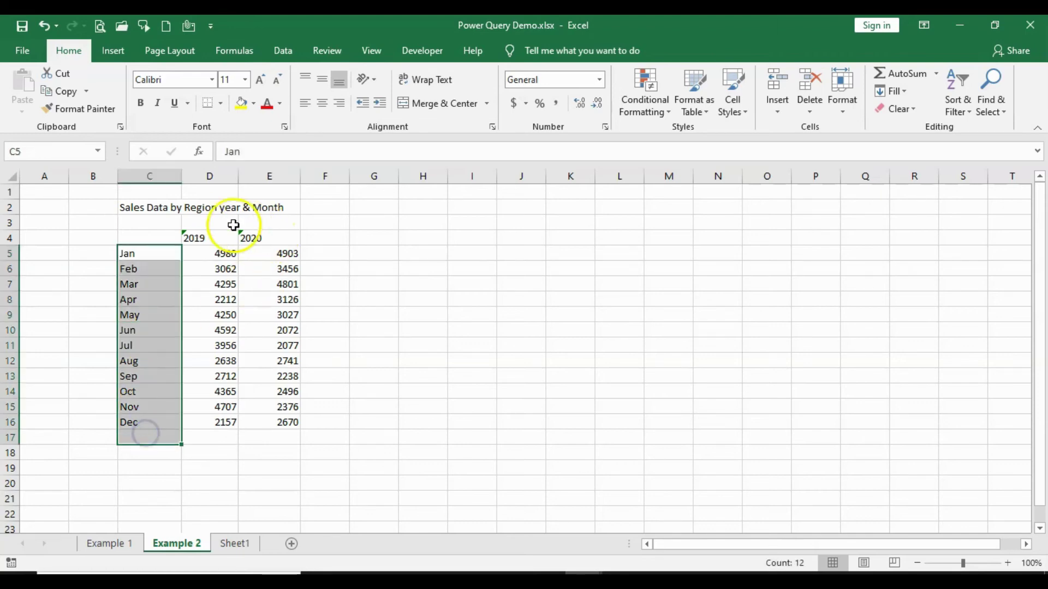
{"action": "left_click_drag", "start_coordinate": [206, 238], "coordinate": [275, 239]}
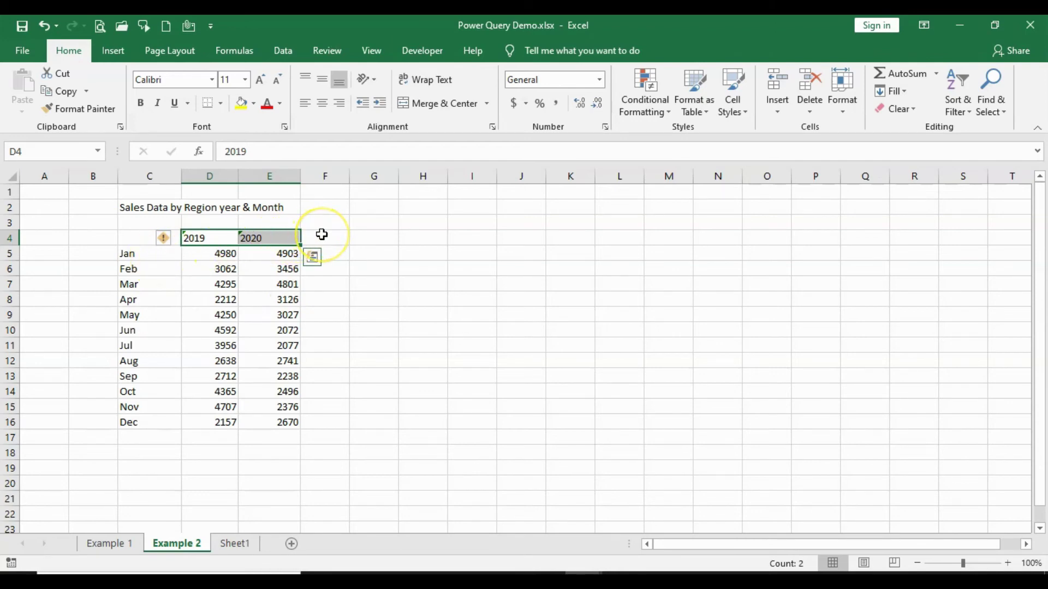
{"action": "left_click_drag", "start_coordinate": [322, 234], "coordinate": [537, 236]}
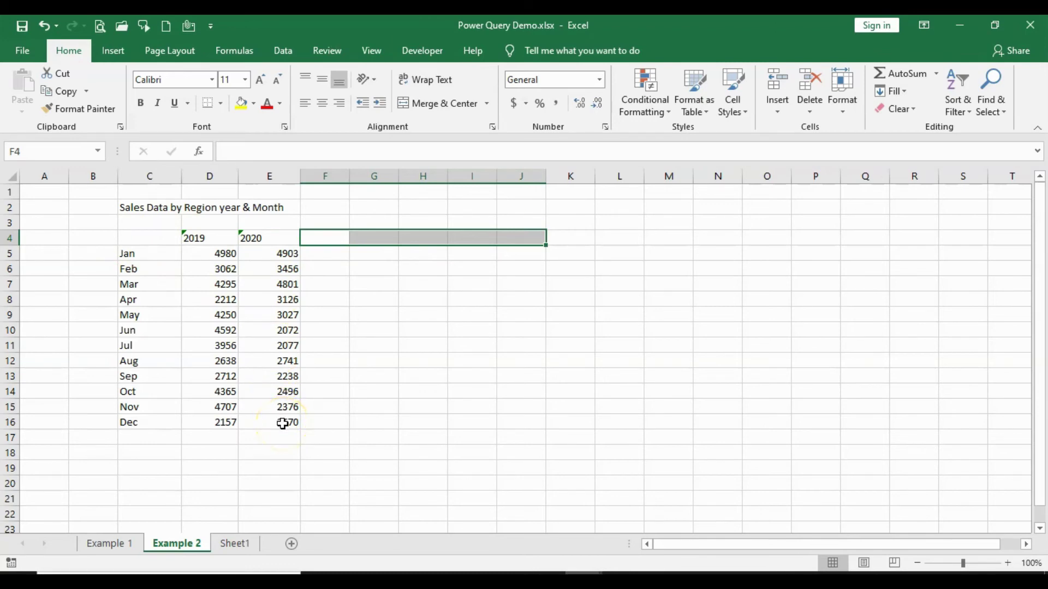
{"action": "left_click_drag", "start_coordinate": [225, 441], "coordinate": [224, 252]}
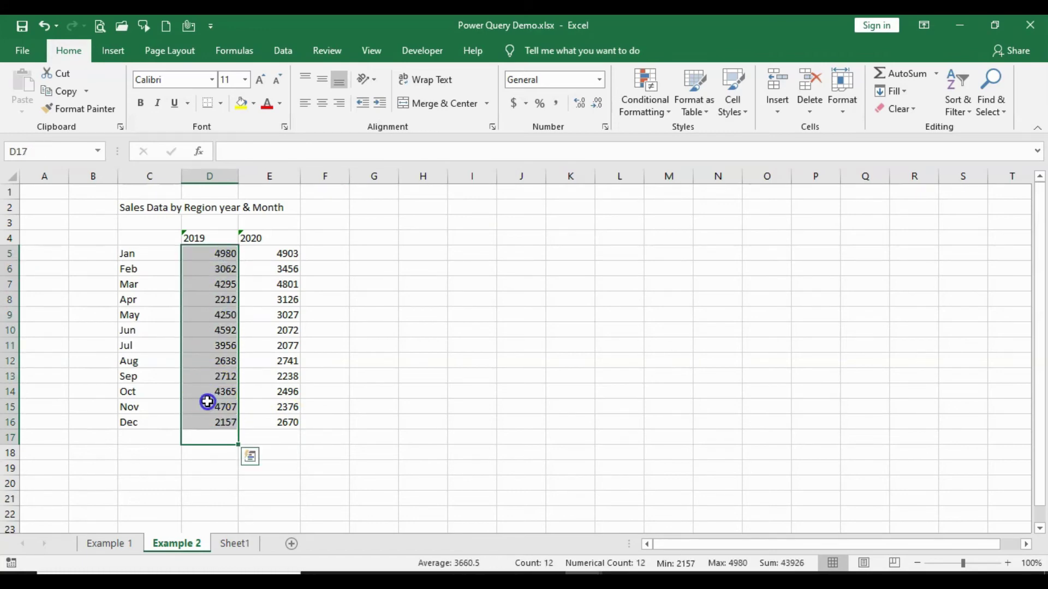
{"action": "left_click_drag", "start_coordinate": [227, 257], "coordinate": [208, 424]}
{"action": "left_click_drag", "start_coordinate": [286, 253], "coordinate": [283, 421]}
{"action": "left_click", "coordinate": [286, 440]}
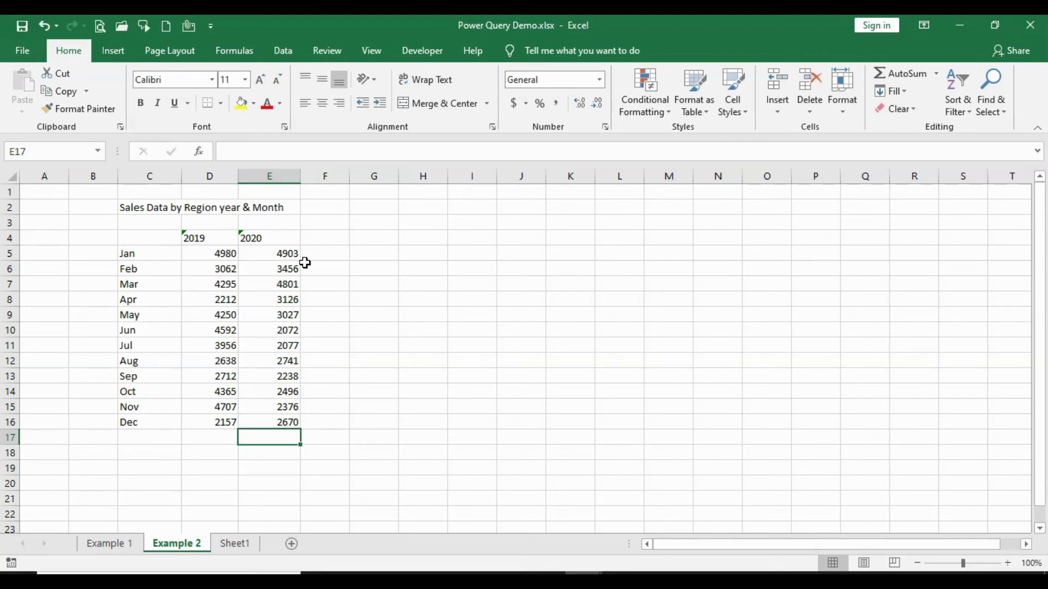
{"action": "left_click_drag", "start_coordinate": [149, 237], "coordinate": [292, 425]}
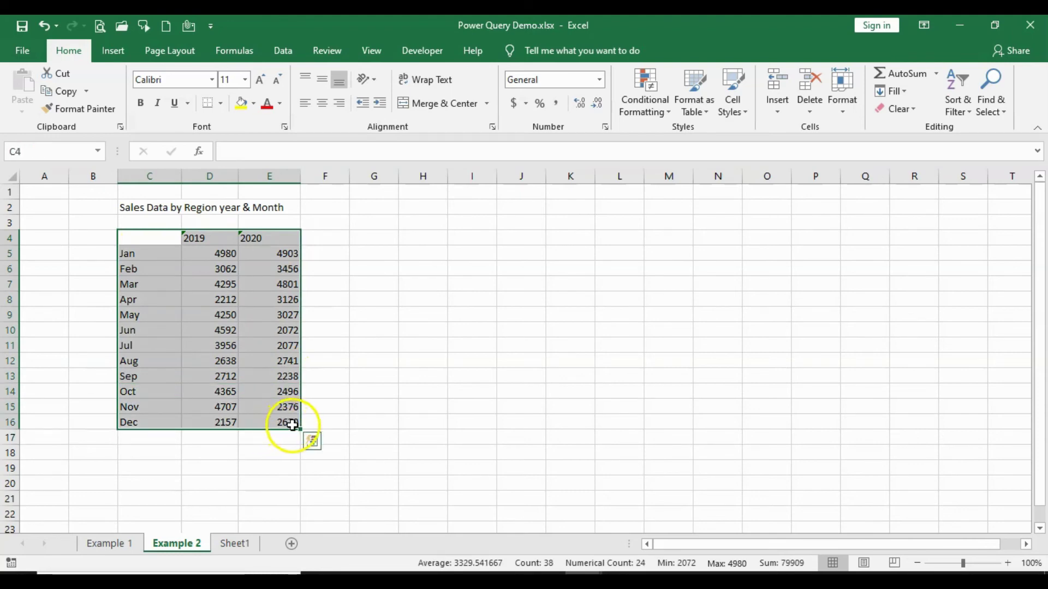
{"action": "left_click", "coordinate": [227, 239]}
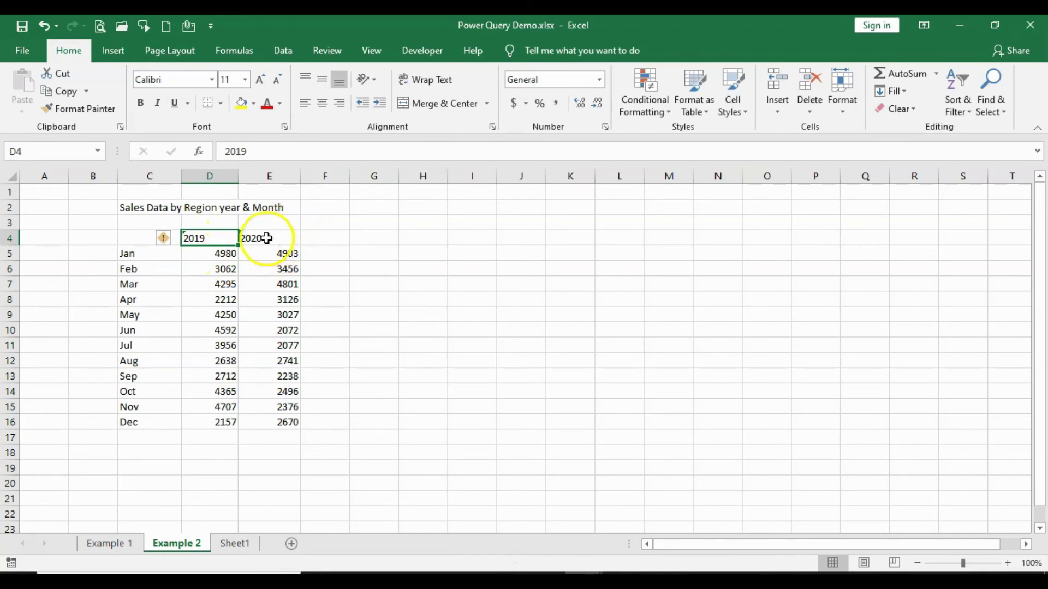
{"action": "left_click_drag", "start_coordinate": [278, 240], "coordinate": [287, 420]}
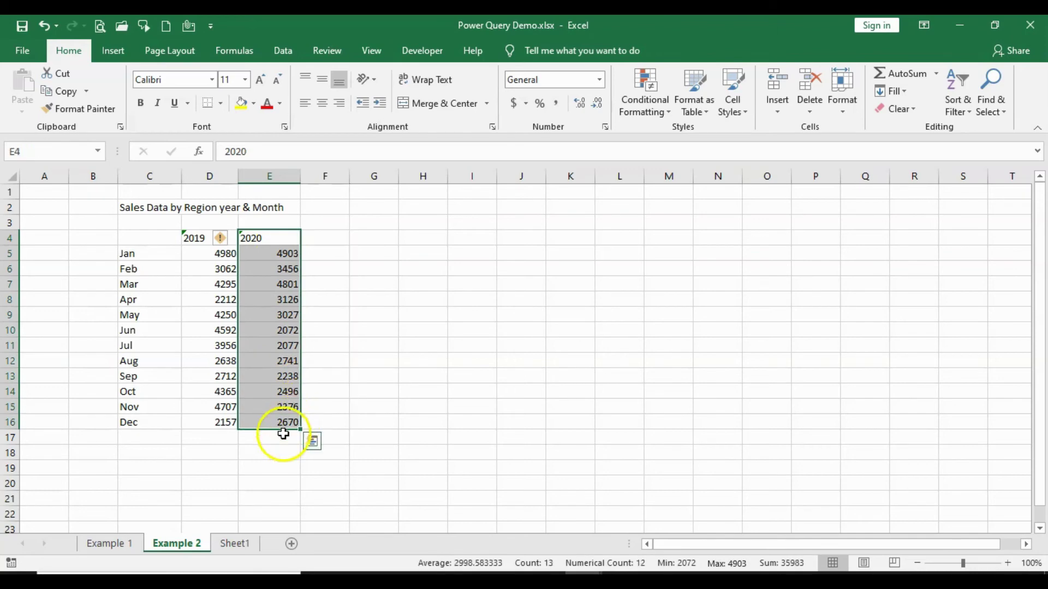
{"action": "left_click_drag", "start_coordinate": [224, 446], "coordinate": [233, 519]}
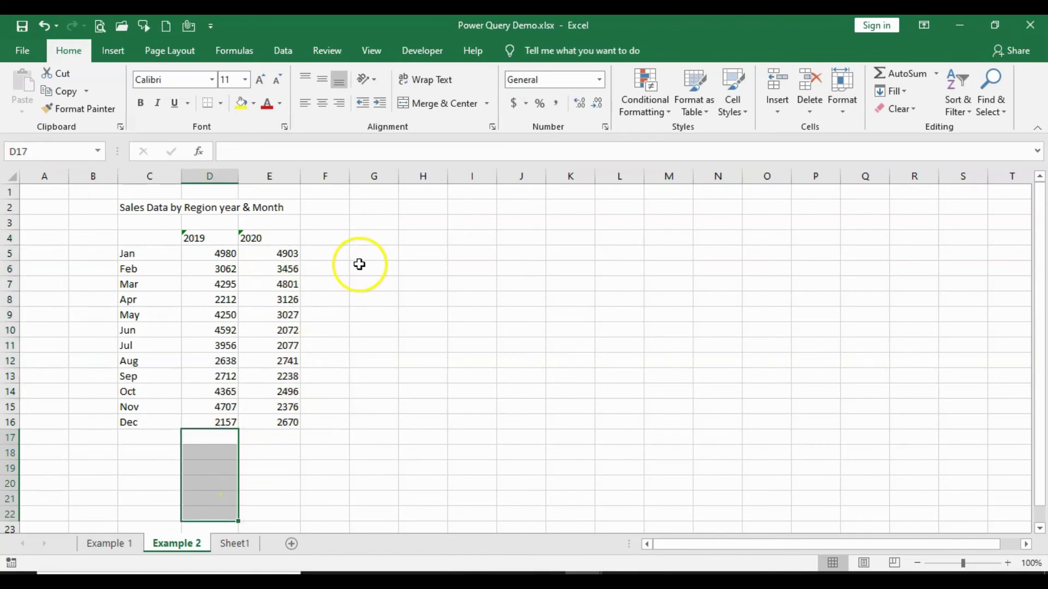
Try moving the 2020 sales values beneath the 2019 values on Example 2, and undo the move
{"action": "left_click_drag", "start_coordinate": [273, 253], "coordinate": [256, 407]}
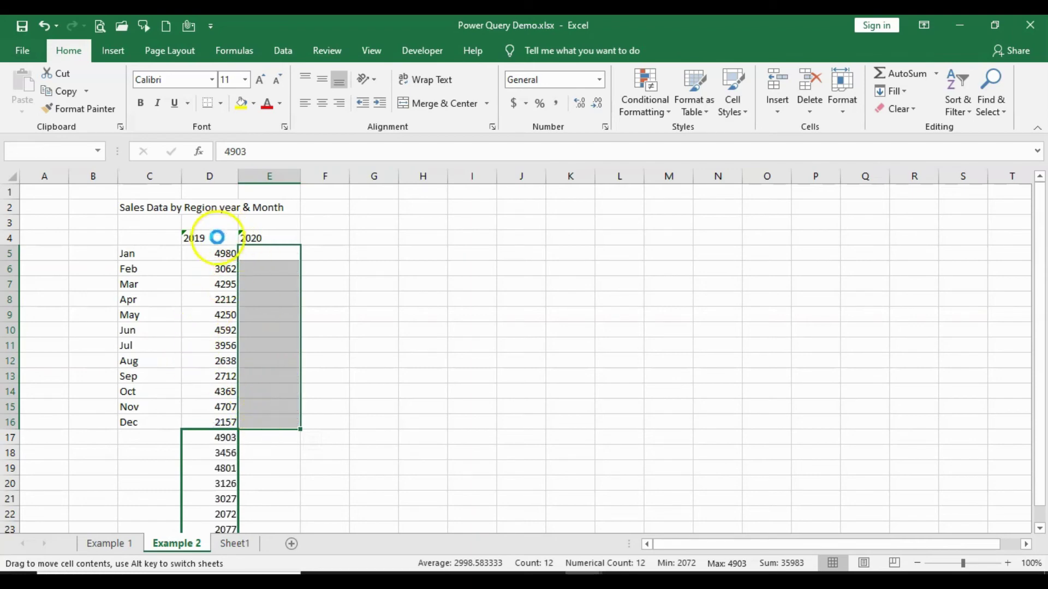
{"action": "left_click_drag", "start_coordinate": [145, 256], "coordinate": [159, 516]}
{"action": "scroll", "coordinate": [216, 423], "scroll_direction": "up", "scroll_amount": 1}
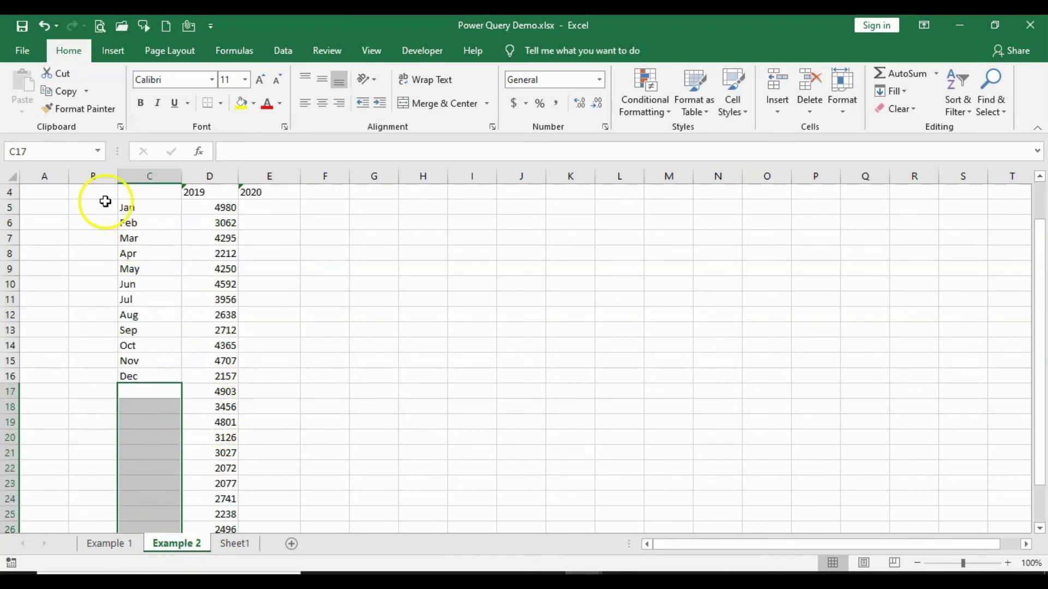
{"action": "left_click_drag", "start_coordinate": [199, 188], "coordinate": [239, 195]}
{"action": "left_click_drag", "start_coordinate": [106, 205], "coordinate": [108, 432]}
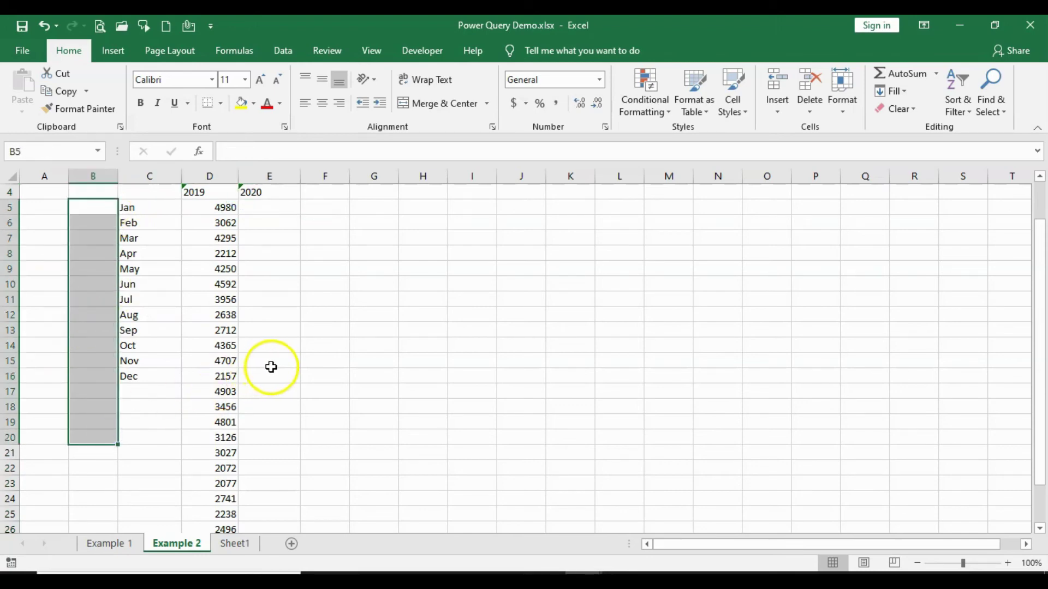
{"action": "left_click", "coordinate": [45, 30]}
{"action": "scroll", "coordinate": [354, 278], "scroll_direction": "up", "scroll_amount": 1}
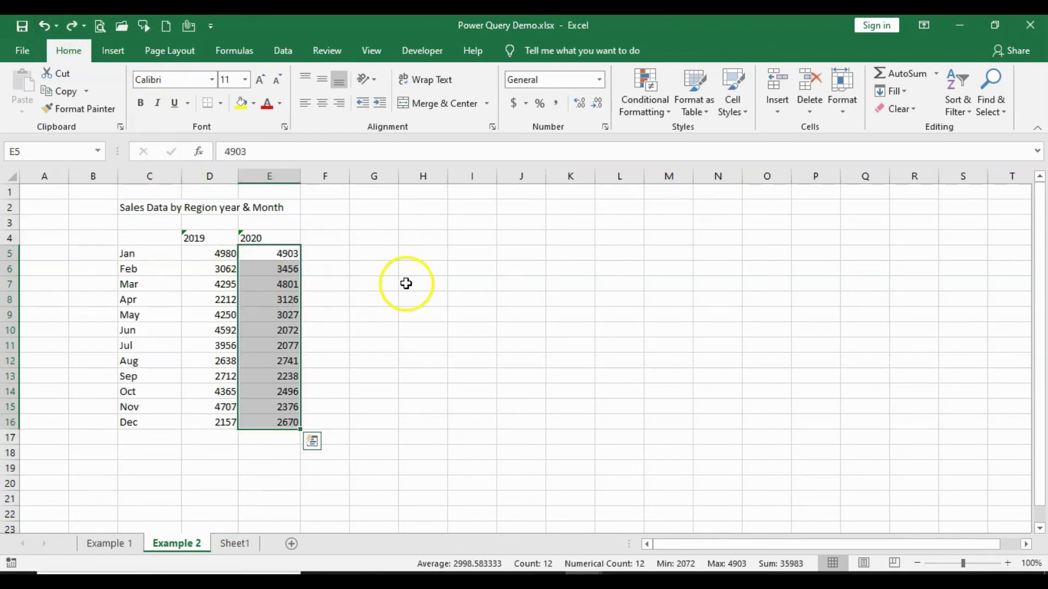
Load the range C4:E16 of Example 2 into Power Query as a table without marking it as having headers
{"action": "left_click_drag", "start_coordinate": [145, 237], "coordinate": [260, 425]}
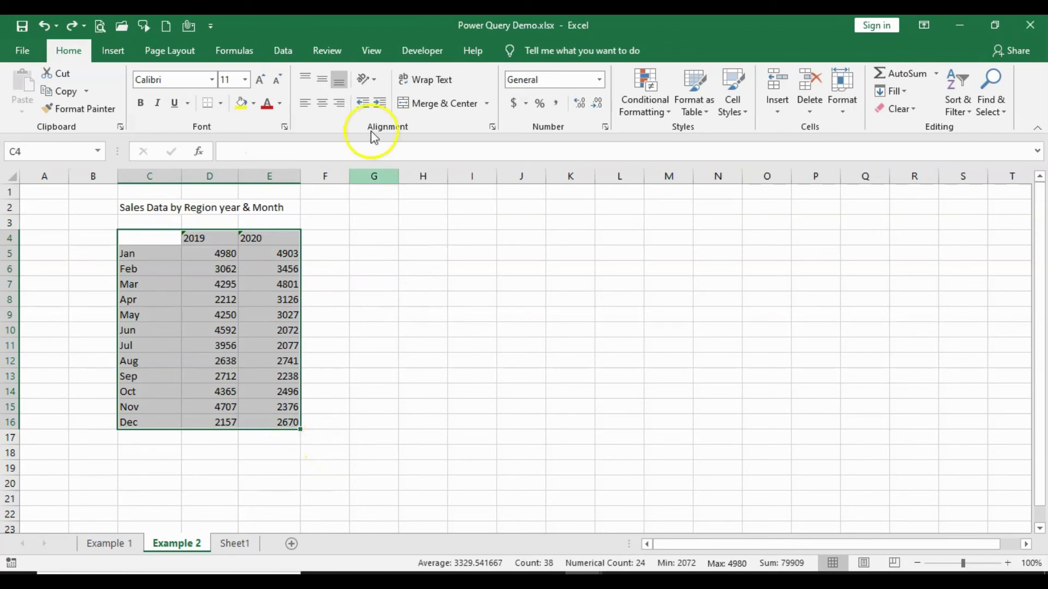
{"action": "left_click", "coordinate": [281, 50]}
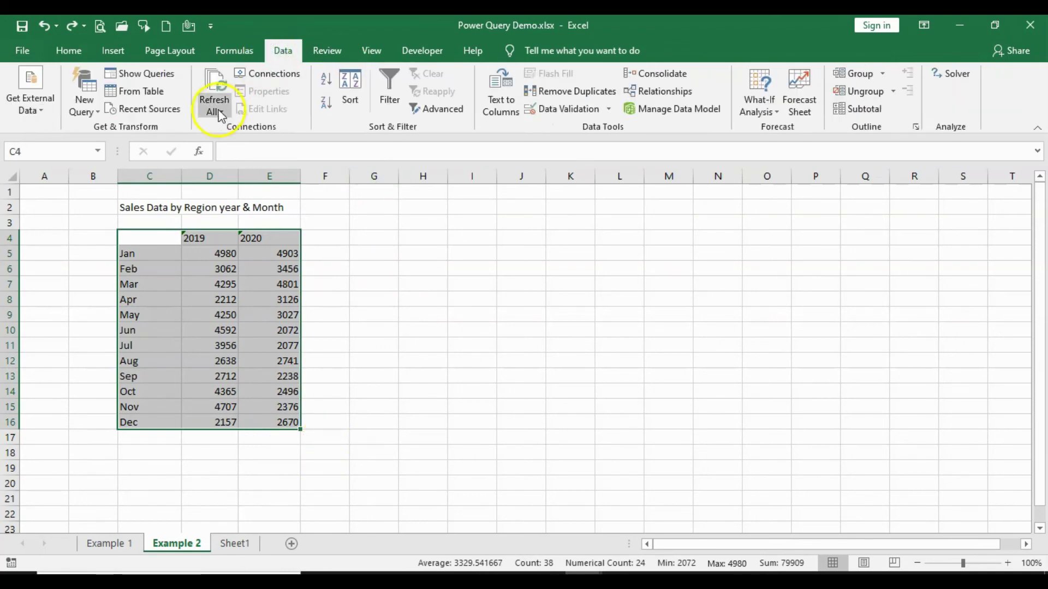
{"action": "left_click", "coordinate": [117, 92]}
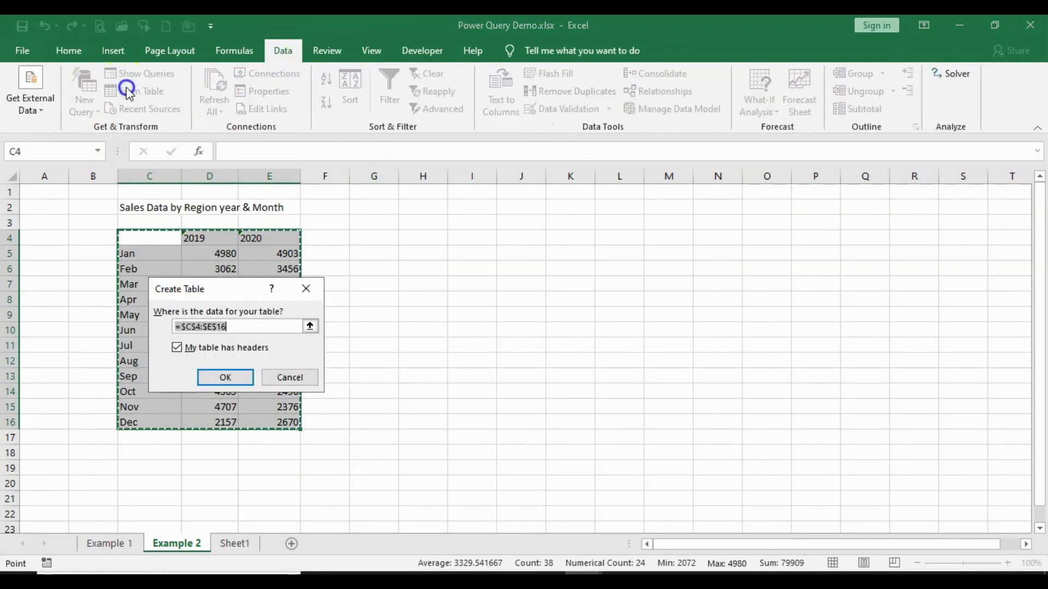
{"action": "left_click_drag", "start_coordinate": [247, 289], "coordinate": [386, 261]}
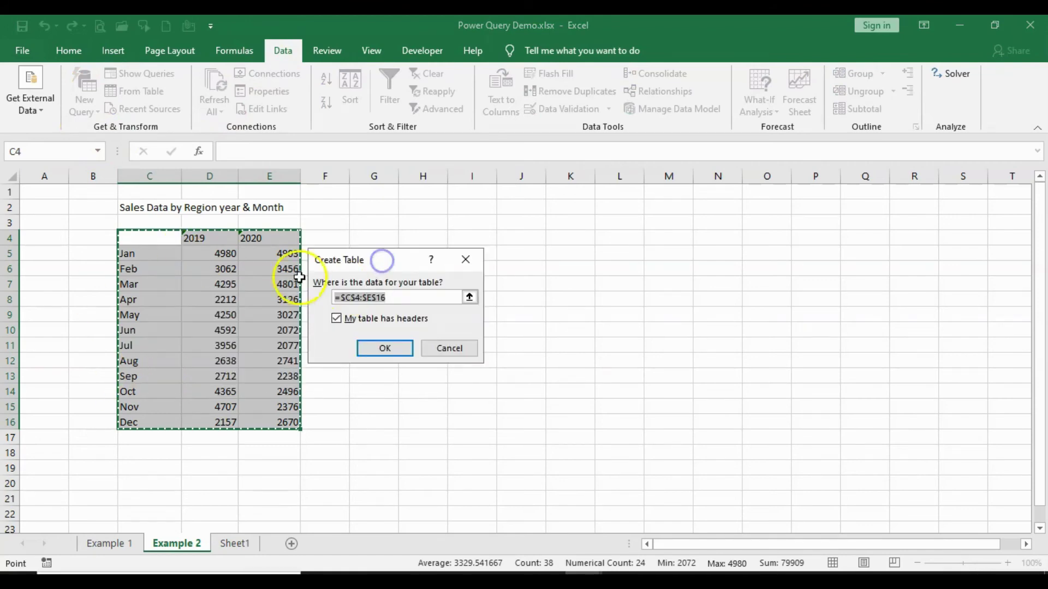
{"action": "left_click", "coordinate": [336, 320]}
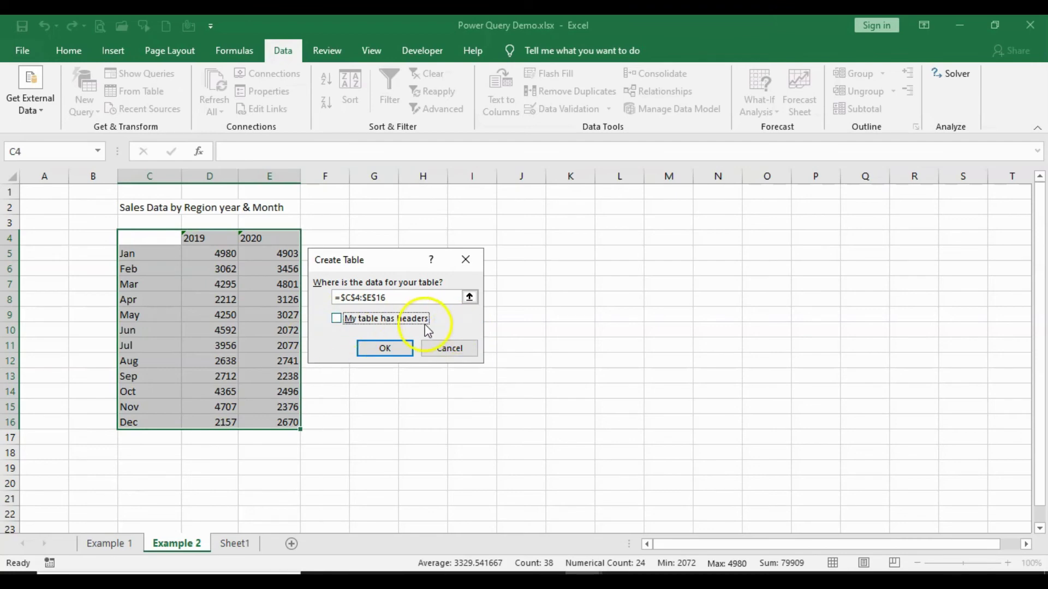
{"action": "left_click", "coordinate": [398, 347]}
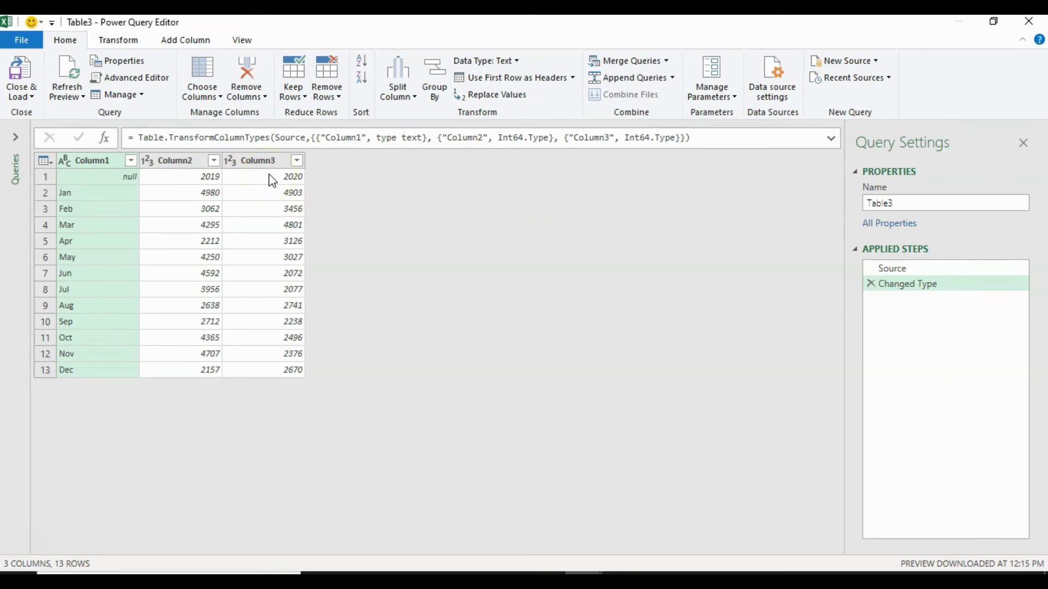
Promote the first row of the query, holding the years 2019 and 2020, to column headers
{"action": "left_click", "coordinate": [225, 177]}
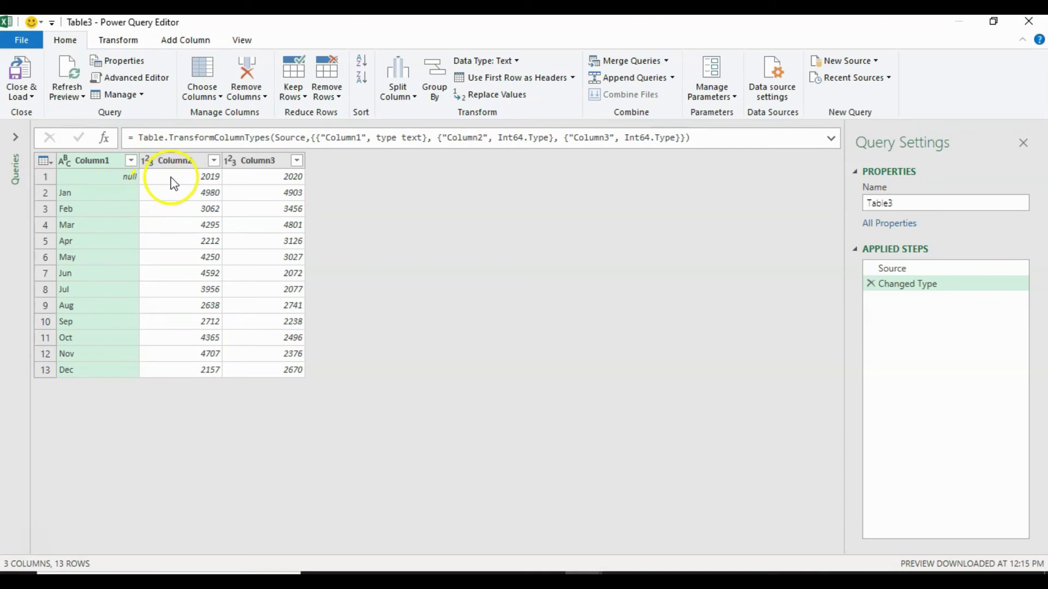
{"action": "left_click", "coordinate": [131, 40]}
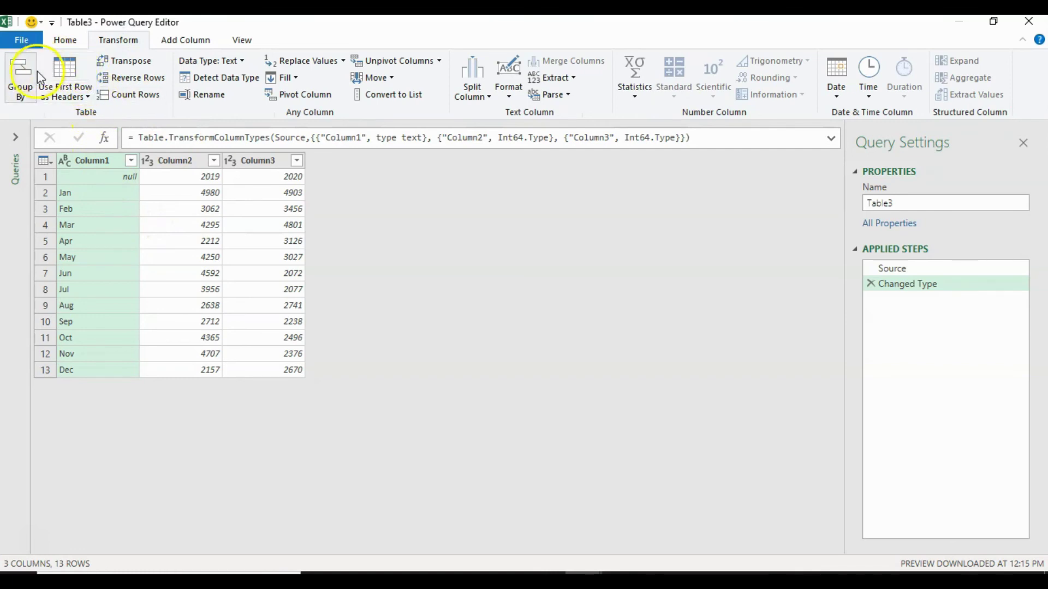
{"action": "left_click", "coordinate": [85, 97]}
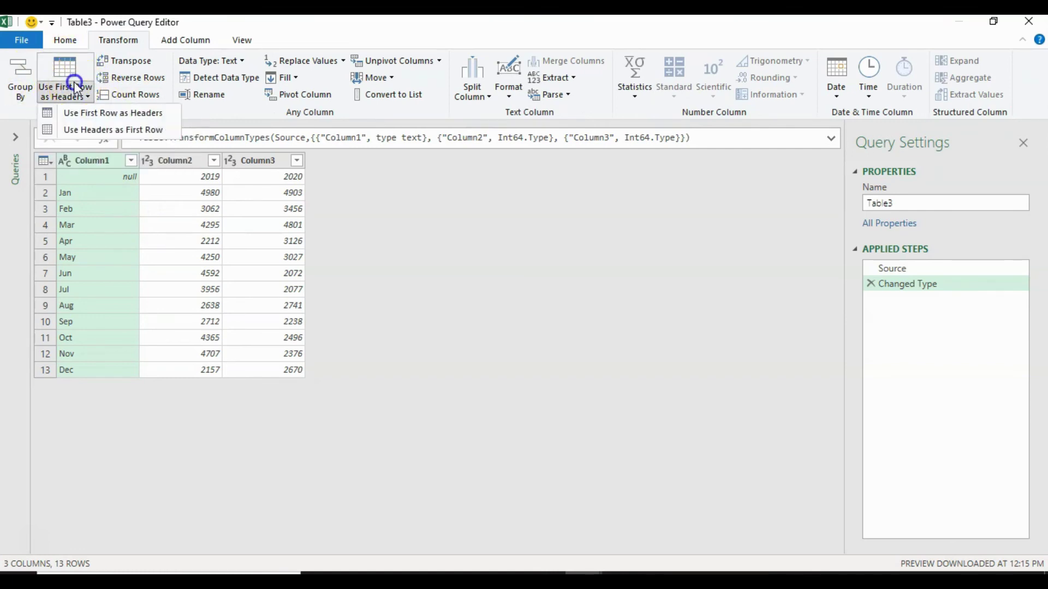
{"action": "left_click", "coordinate": [129, 119]}
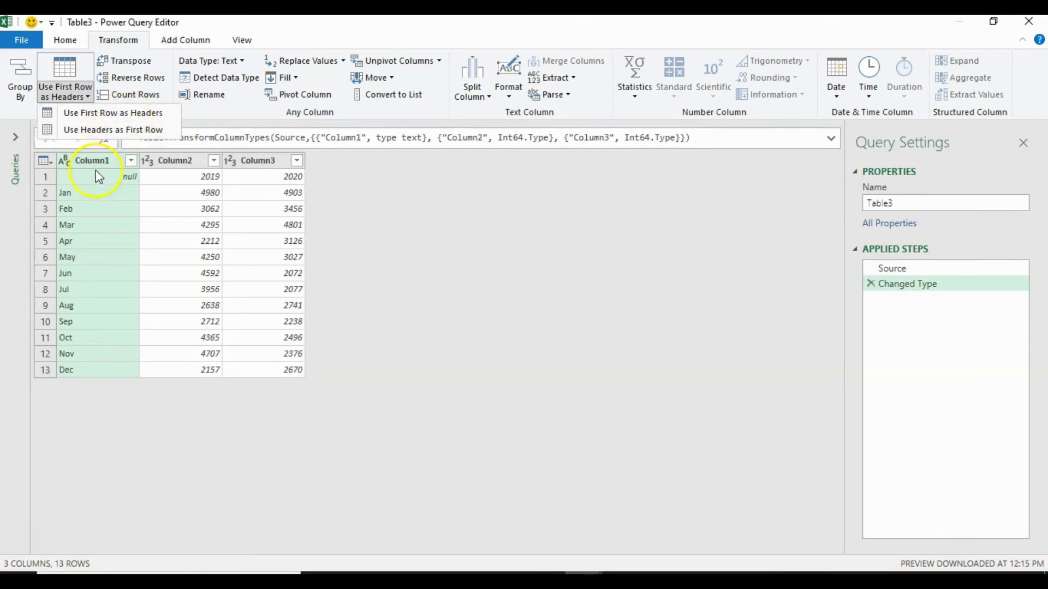
{"action": "left_click", "coordinate": [117, 115]}
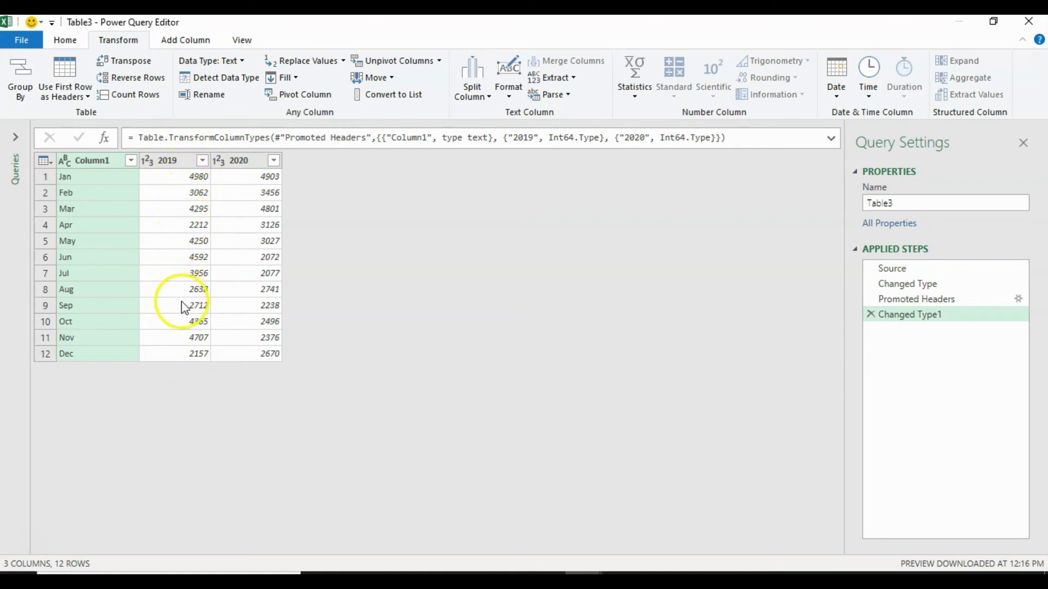
Rename the first column of the query from Column1 to Month
{"action": "left_click", "coordinate": [173, 208]}
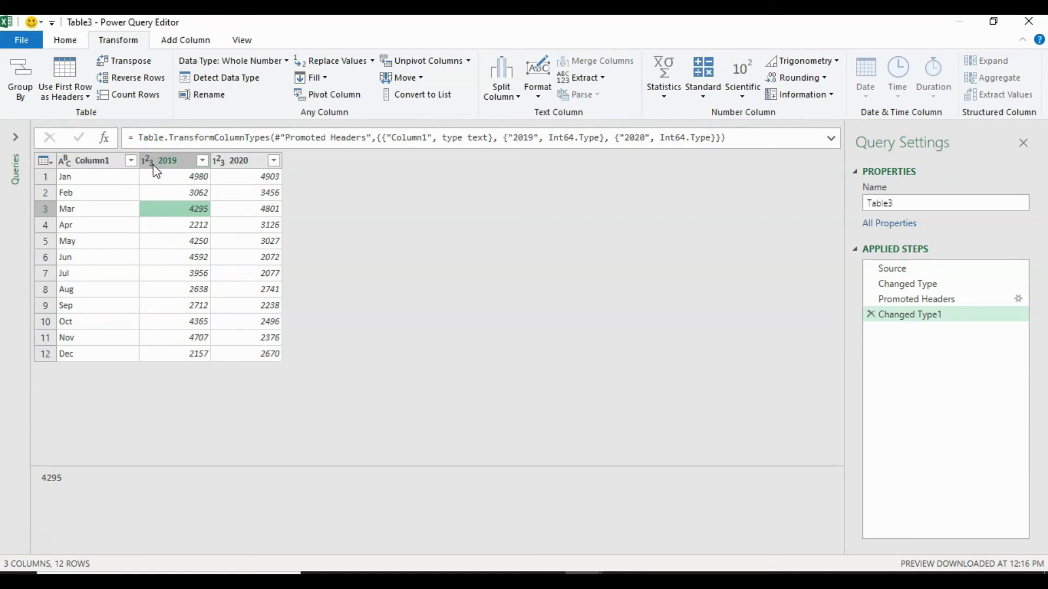
{"action": "left_click", "coordinate": [92, 175]}
{"action": "left_click", "coordinate": [90, 162]}
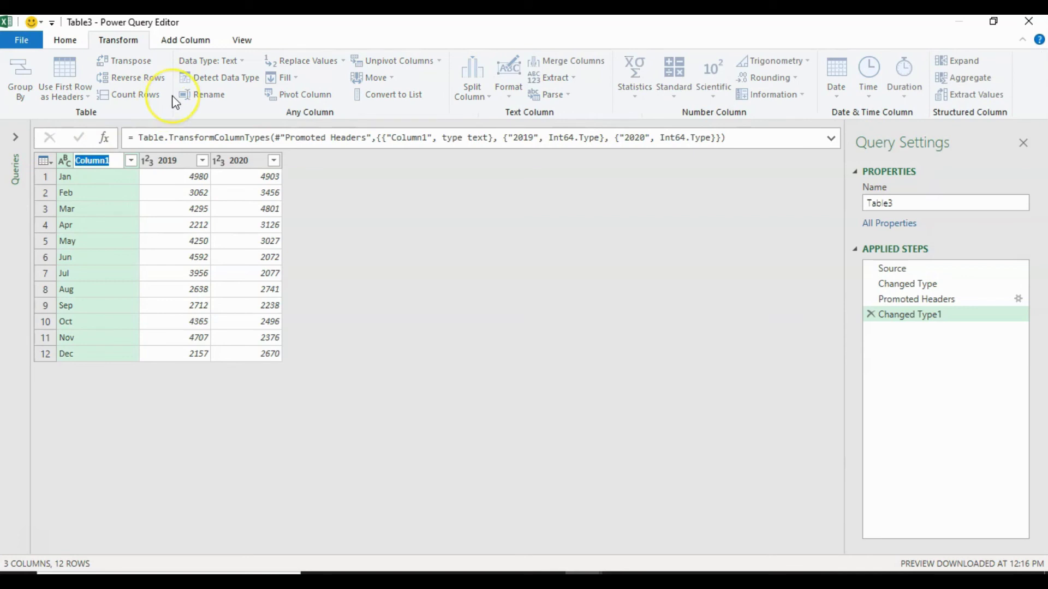
{"action": "type", "text": "Month"}
{"action": "left_click", "coordinate": [183, 227]}
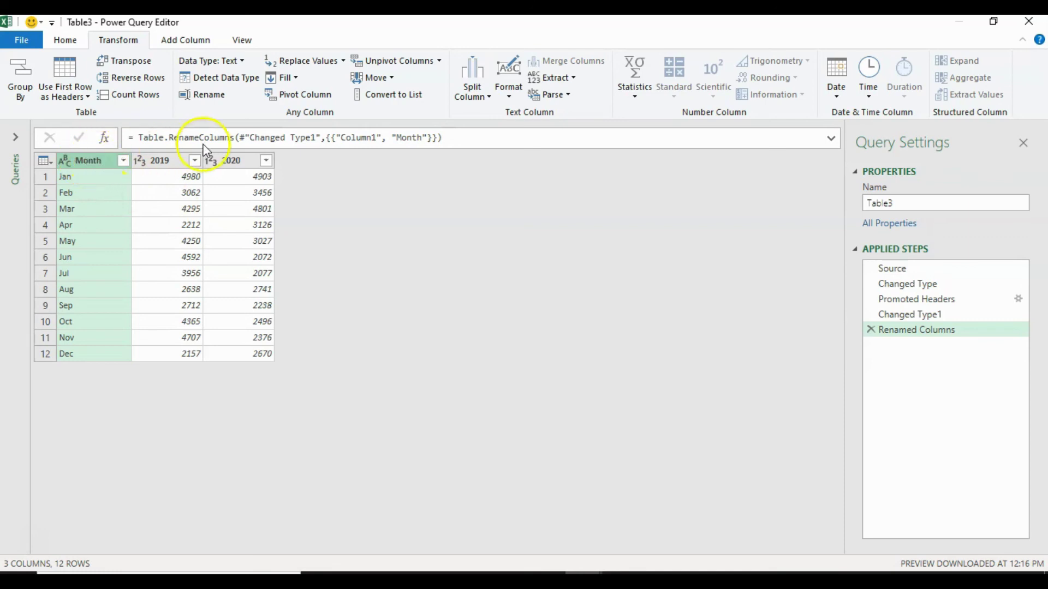
Examine the pivot and unpivot options for the Month column and review the 2019 and 2020 value columns
{"action": "left_click", "coordinate": [141, 163]}
{"action": "left_click", "coordinate": [94, 164]}
{"action": "left_click", "coordinate": [293, 101]}
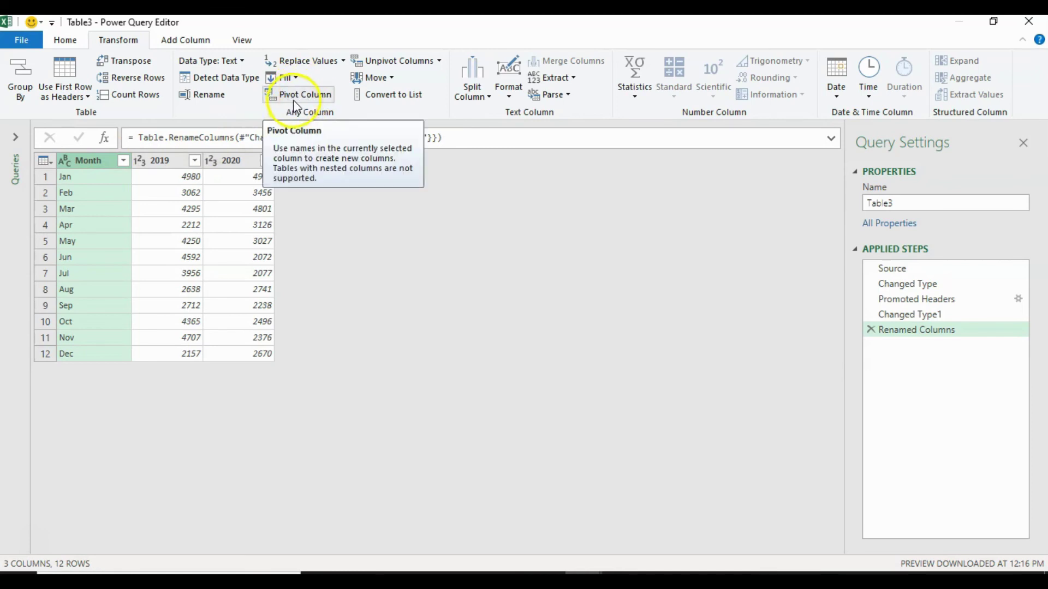
{"action": "left_click", "coordinate": [94, 162]}
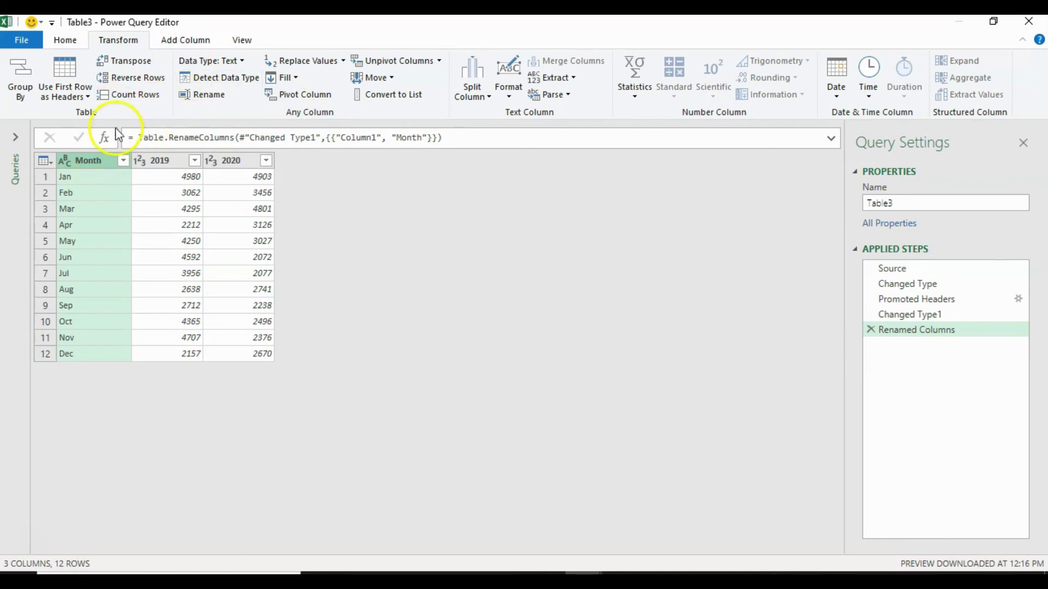
{"action": "right_click", "coordinate": [95, 166]}
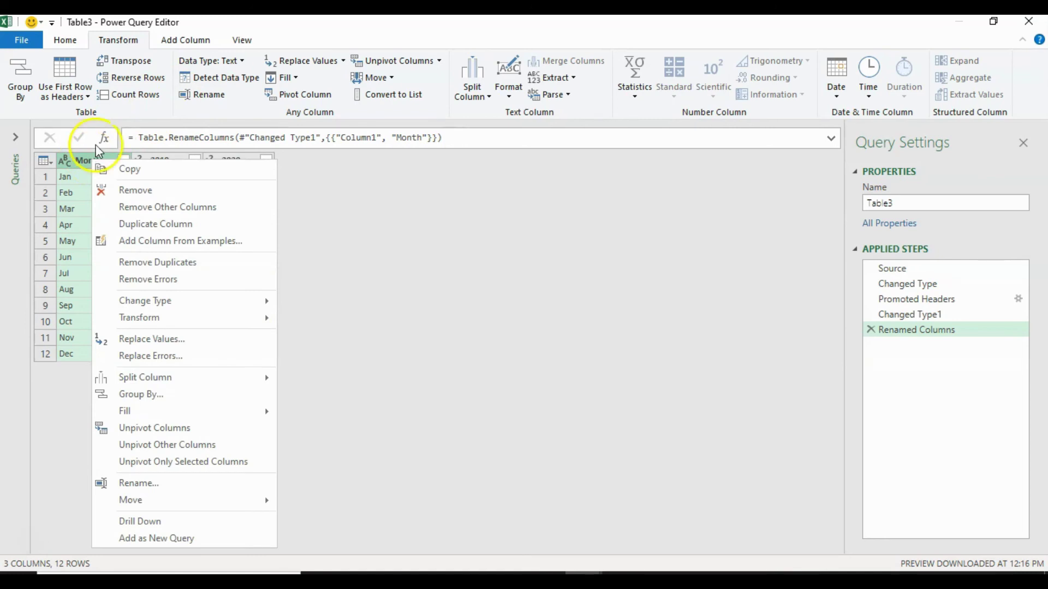
{"action": "left_click", "coordinate": [143, 433]}
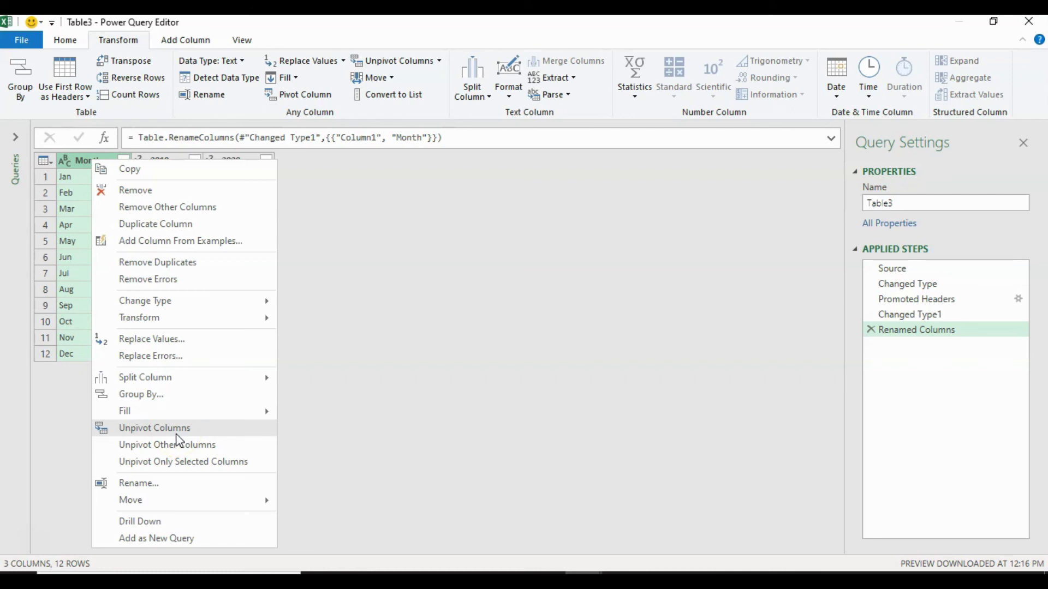
{"action": "left_click", "coordinate": [431, 360]}
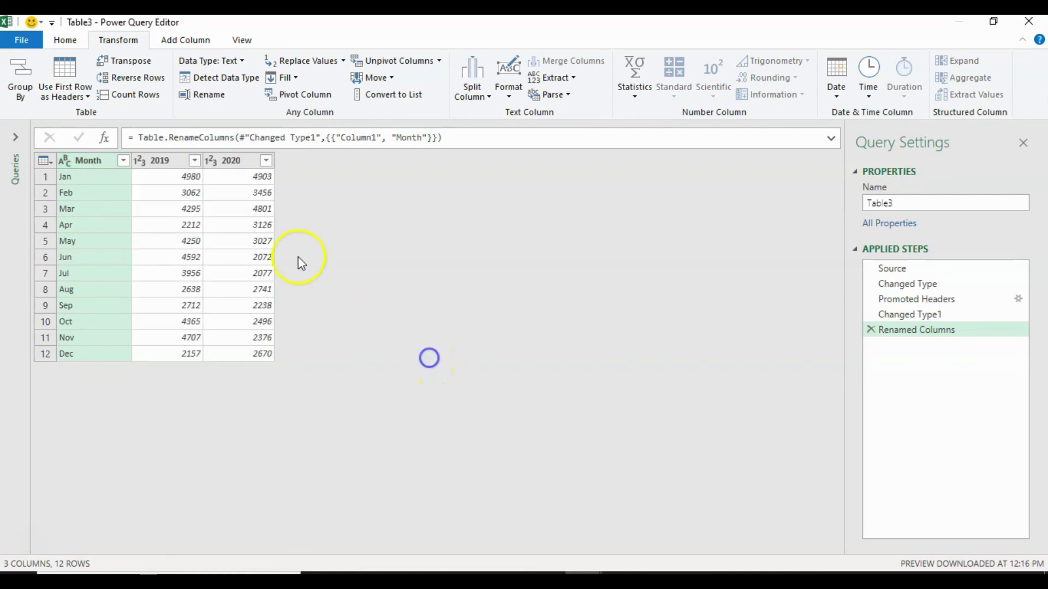
{"action": "left_click", "coordinate": [235, 160]}
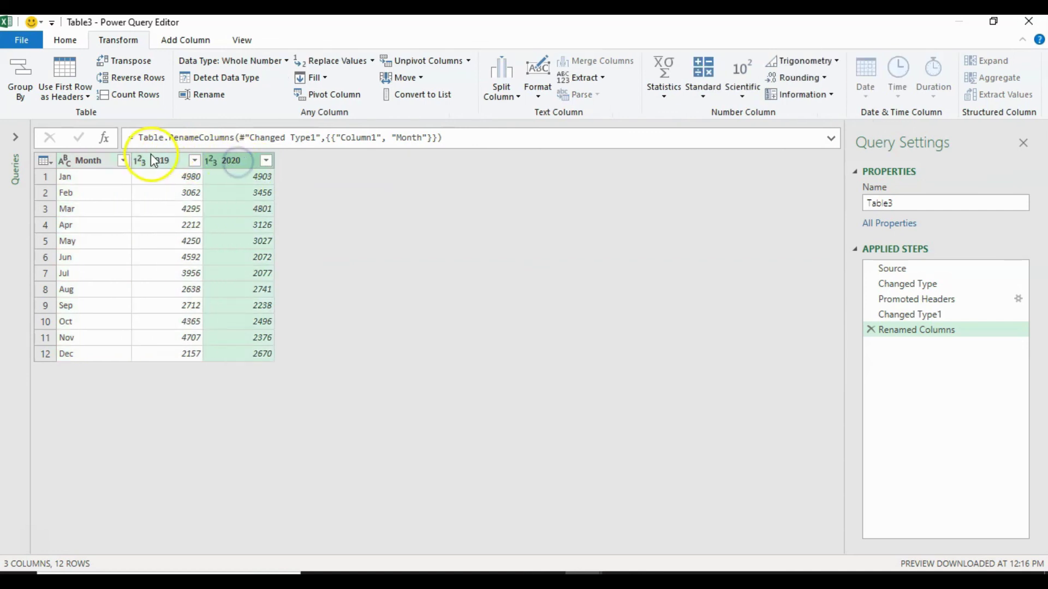
{"action": "left_click", "coordinate": [162, 164]}
{"action": "left_click", "coordinate": [233, 162]}
{"action": "left_click", "coordinate": [162, 163]}
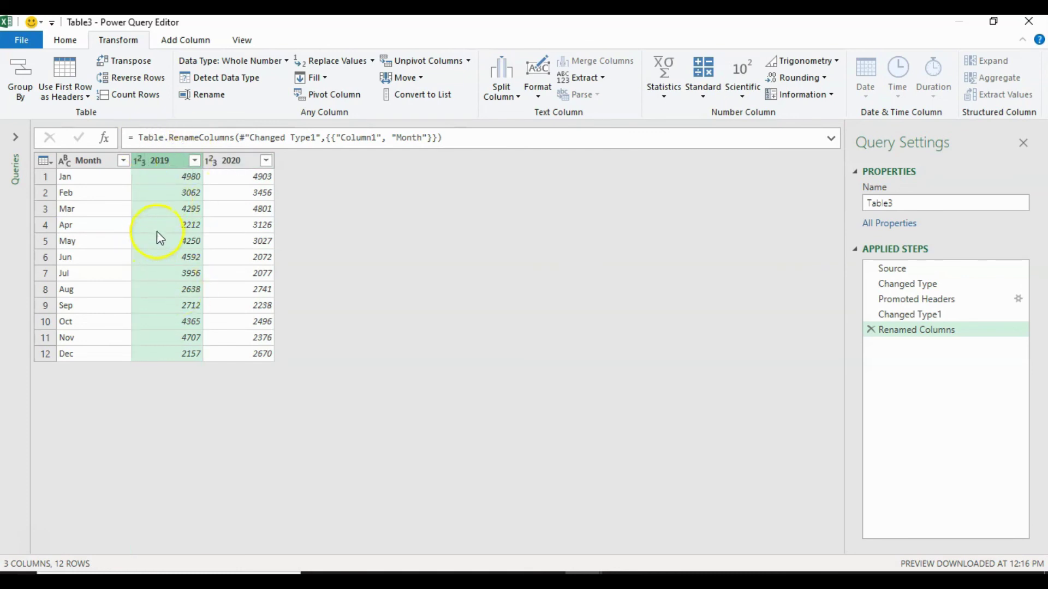
Try Unpivot Other Columns based on the Month column, and delete the unpivot from the applied steps
{"action": "left_click", "coordinate": [87, 161]}
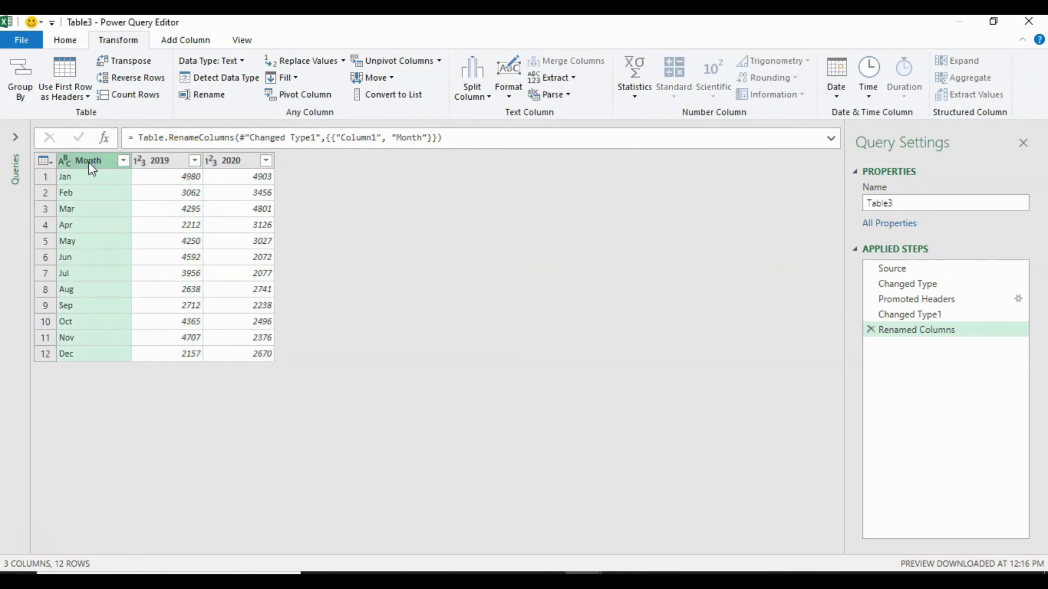
{"action": "right_click", "coordinate": [89, 161]}
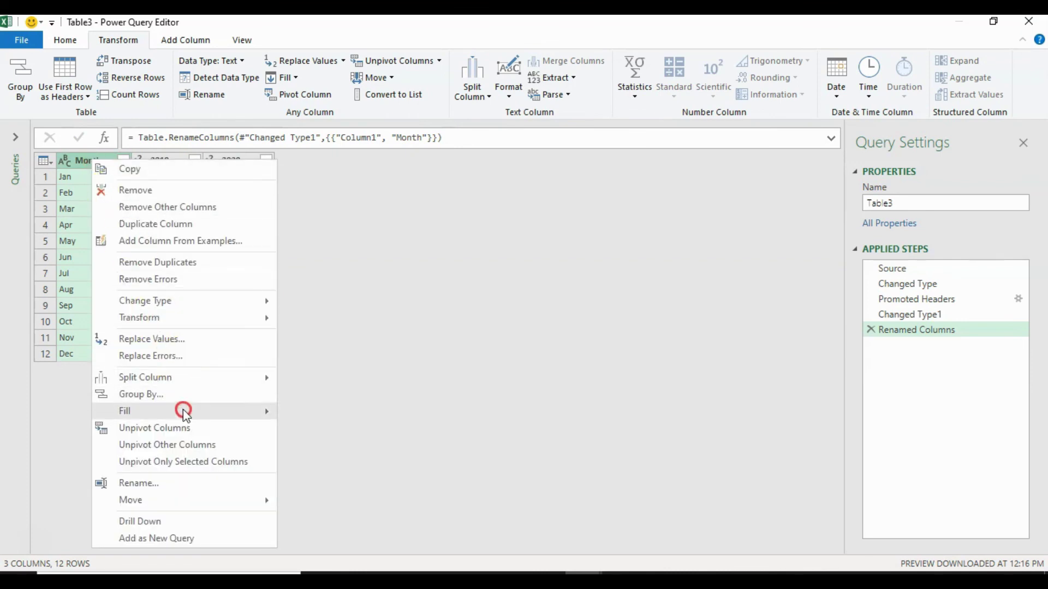
{"action": "left_click", "coordinate": [185, 448]}
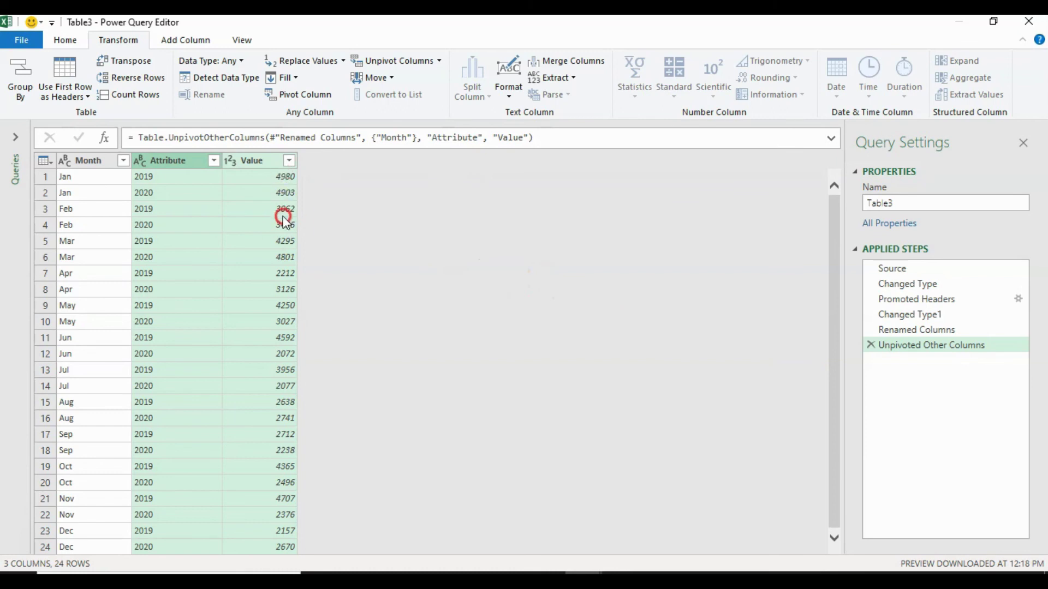
{"action": "left_click", "coordinate": [103, 176]}
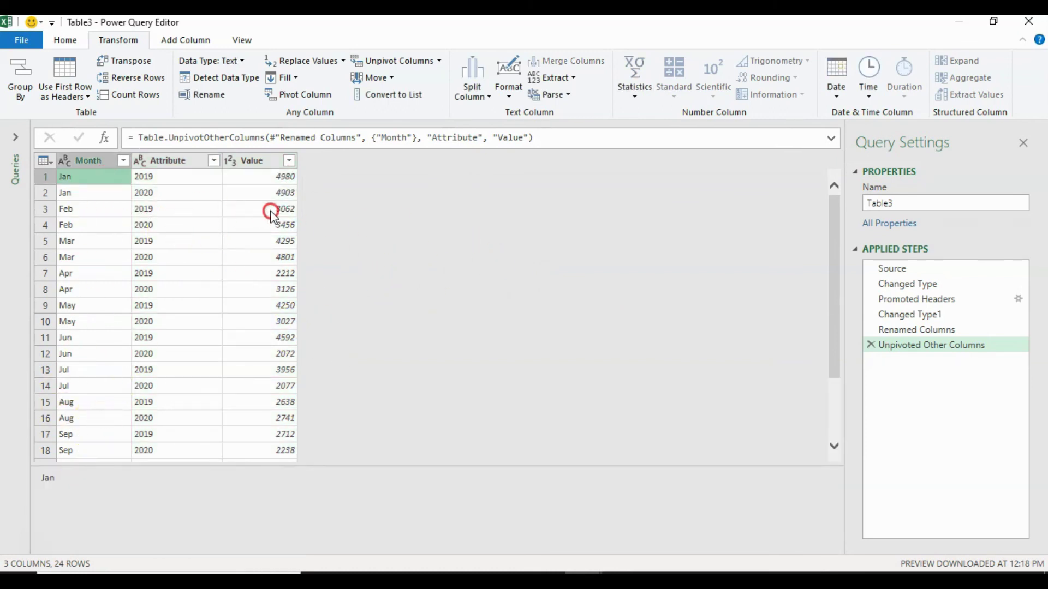
{"action": "left_click", "coordinate": [191, 158]}
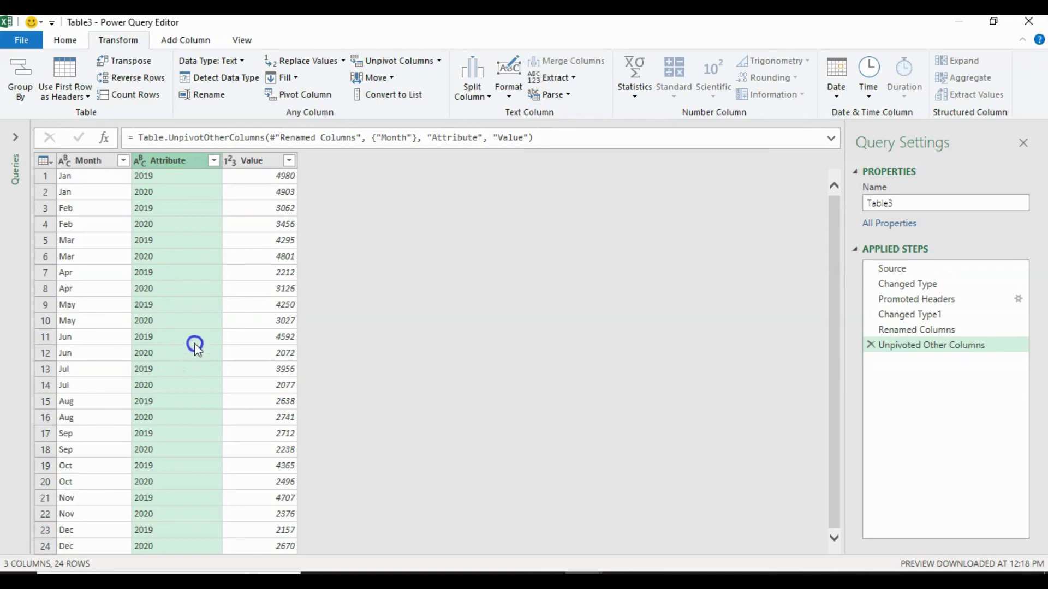
{"action": "left_click", "coordinate": [872, 344]}
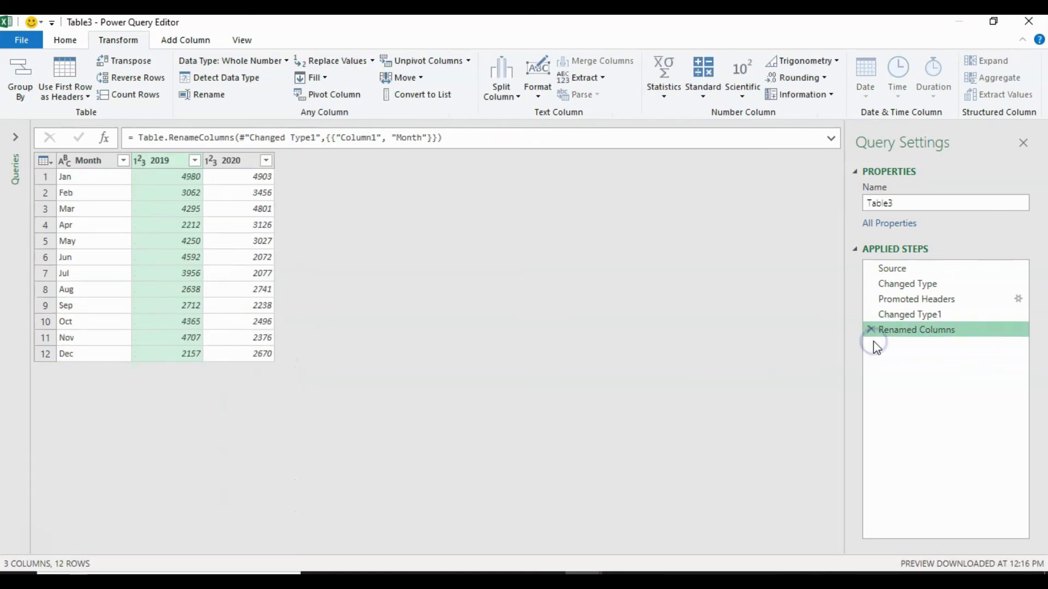
Unpivot the 2019 and 2020 columns so their sales figures become rows for each month
{"action": "left_click", "coordinate": [229, 225]}
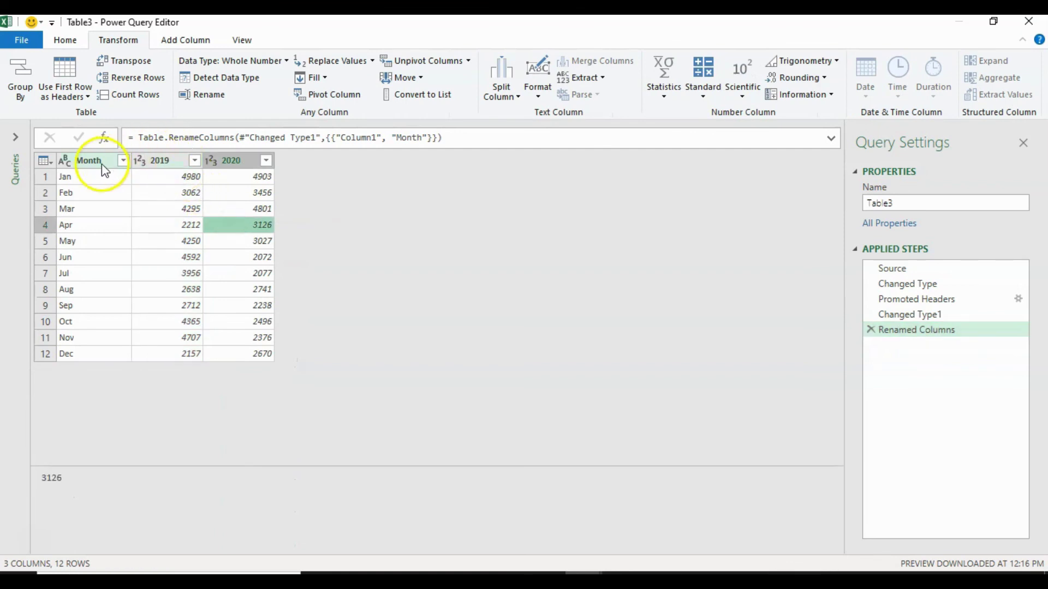
{"action": "left_click", "coordinate": [151, 164]}
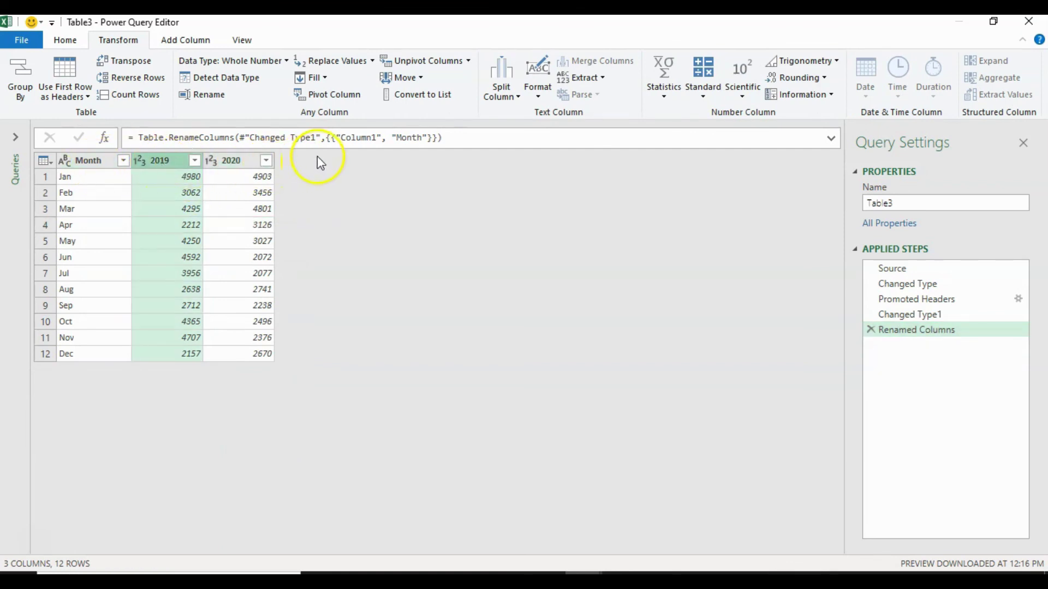
{"action": "left_click", "coordinate": [231, 162], "text": "ctrl"}
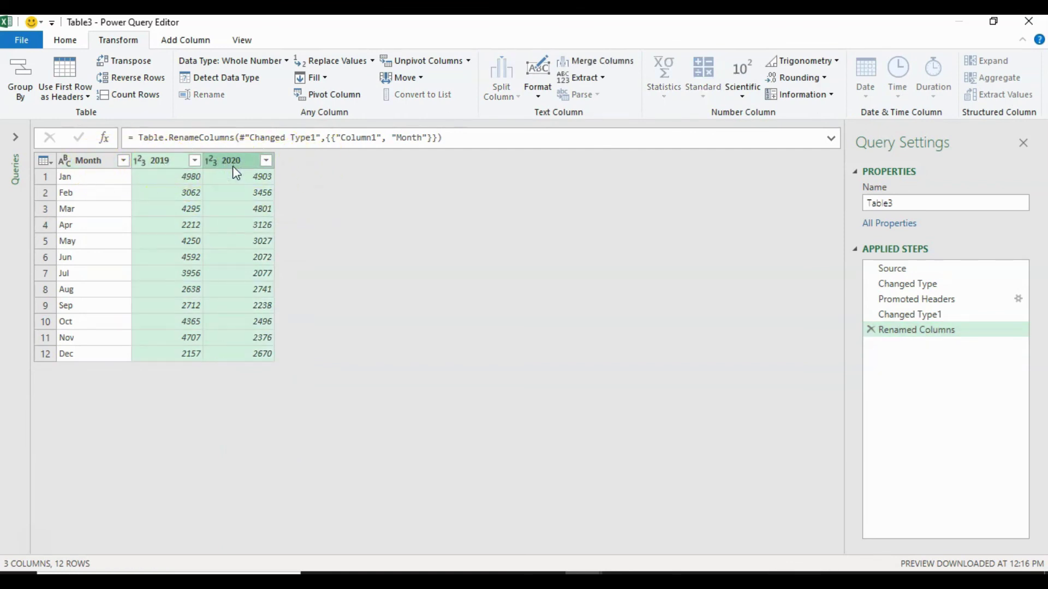
{"action": "right_click", "coordinate": [238, 169]}
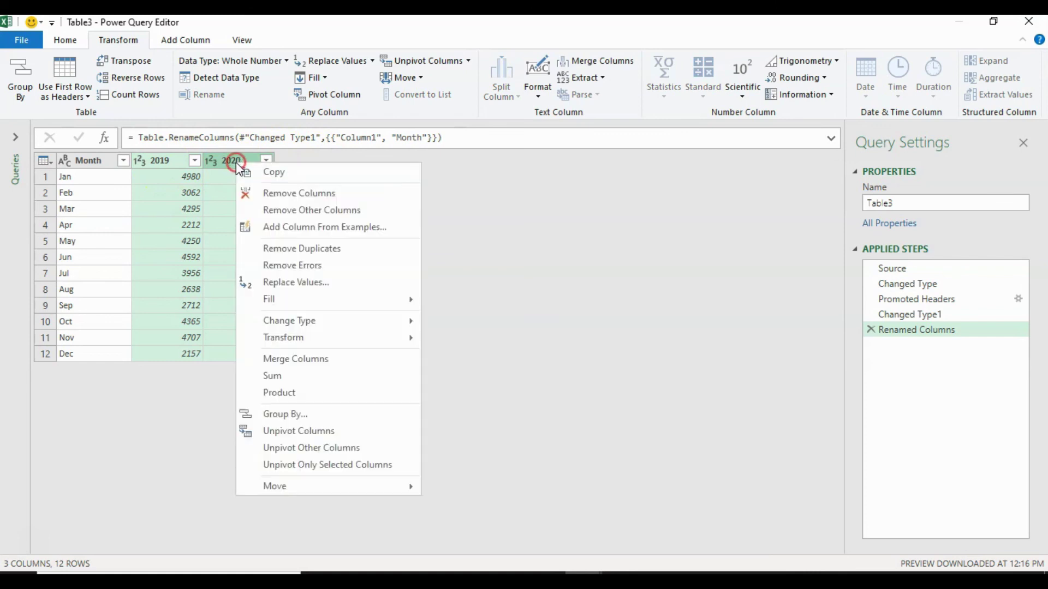
{"action": "left_click", "coordinate": [334, 434]}
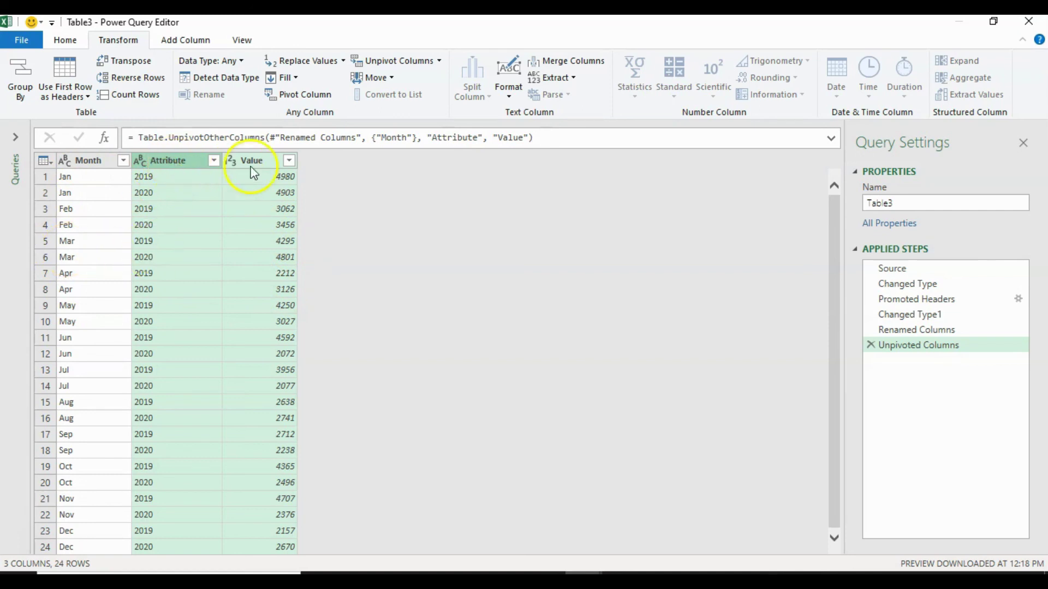
Try removing all columns other than Month, and delete that removal from the applied steps
{"action": "left_click", "coordinate": [136, 225]}
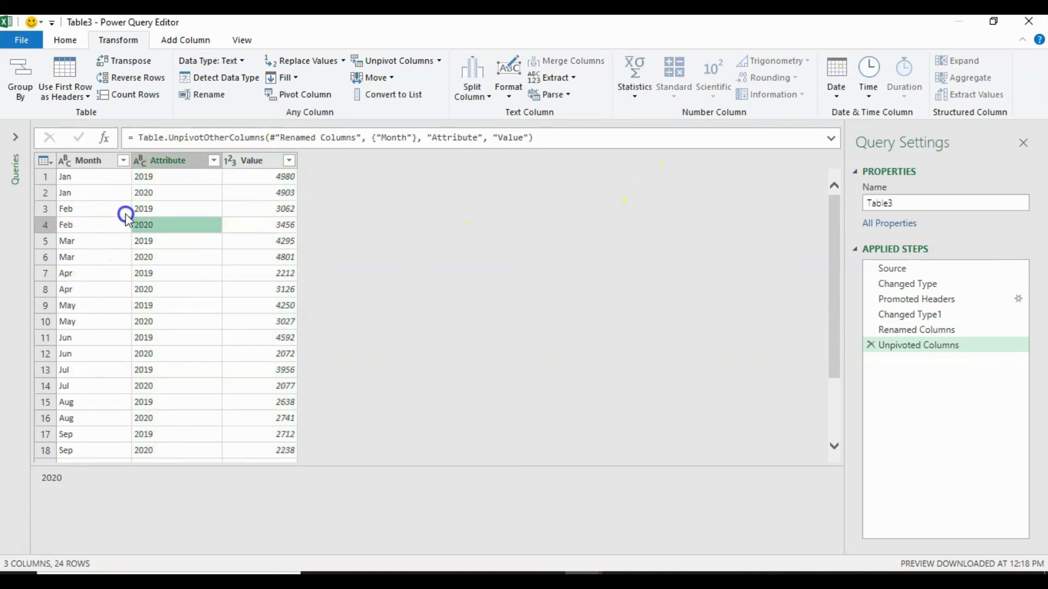
{"action": "left_click", "coordinate": [100, 160]}
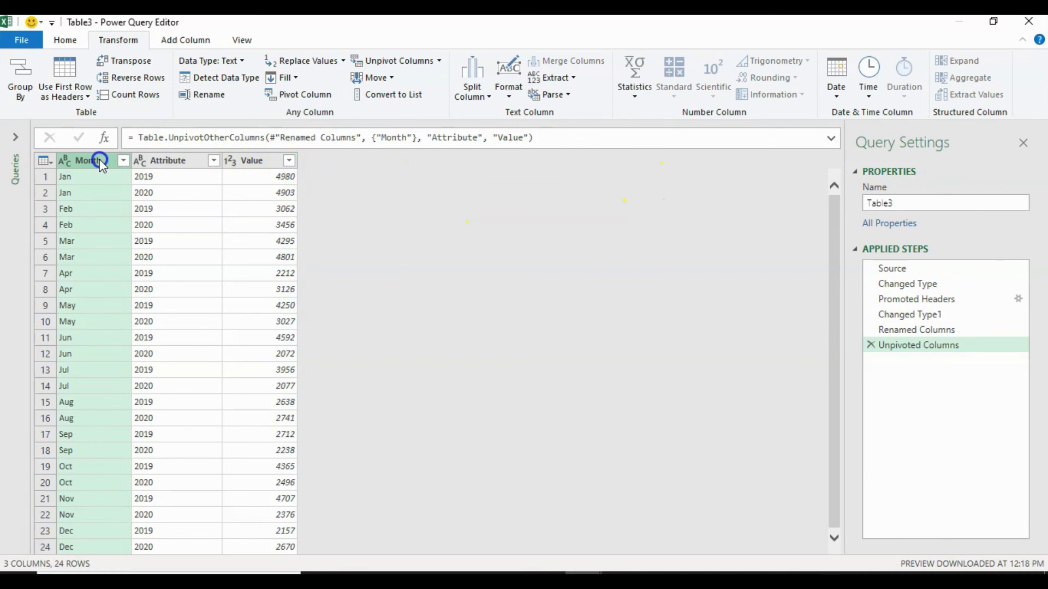
{"action": "right_click", "coordinate": [100, 163]}
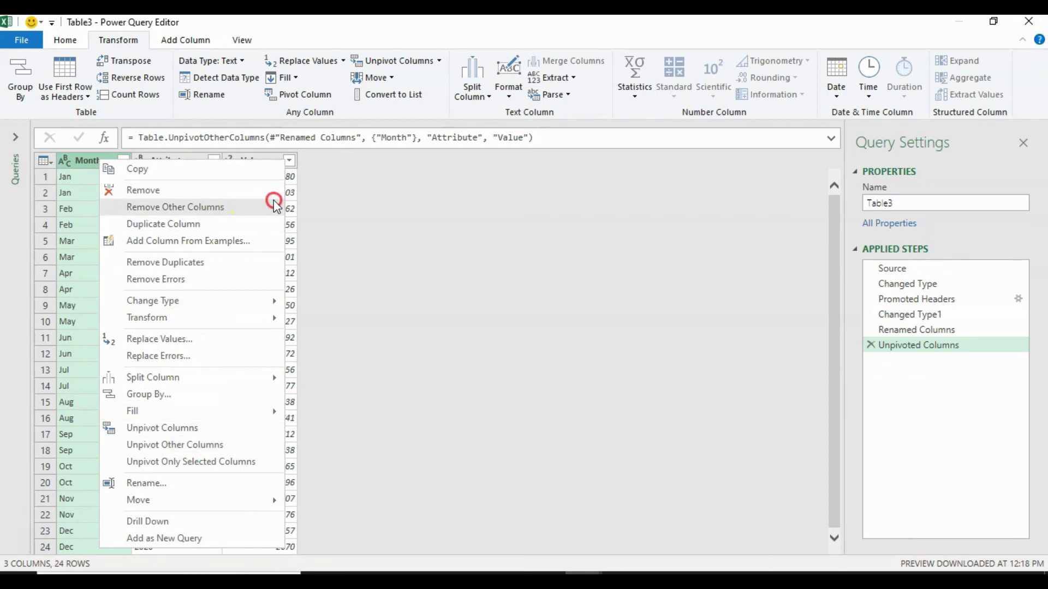
{"action": "left_click", "coordinate": [341, 204]}
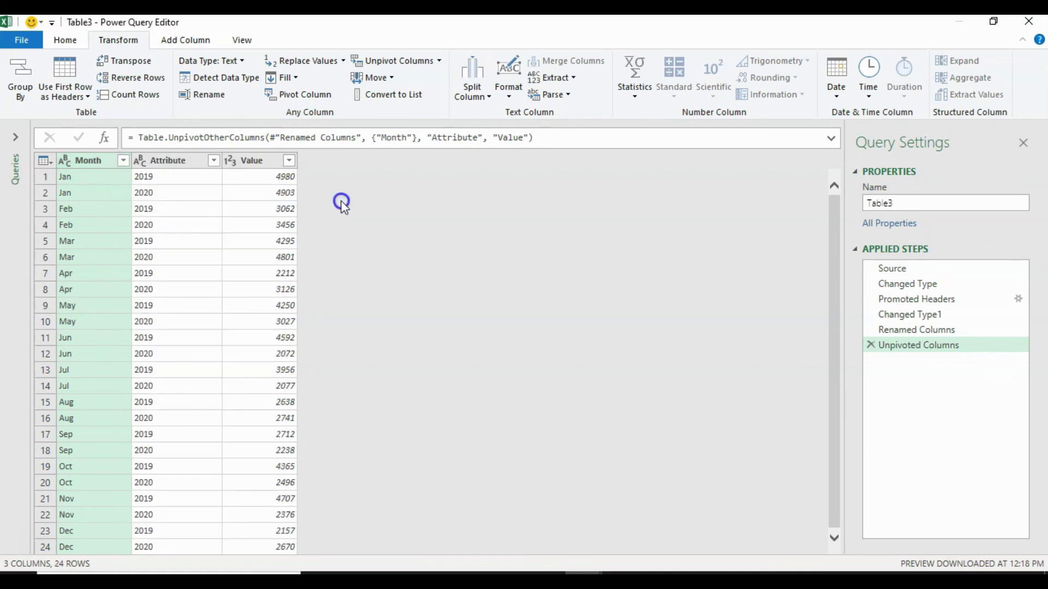
{"action": "right_click", "coordinate": [91, 162]}
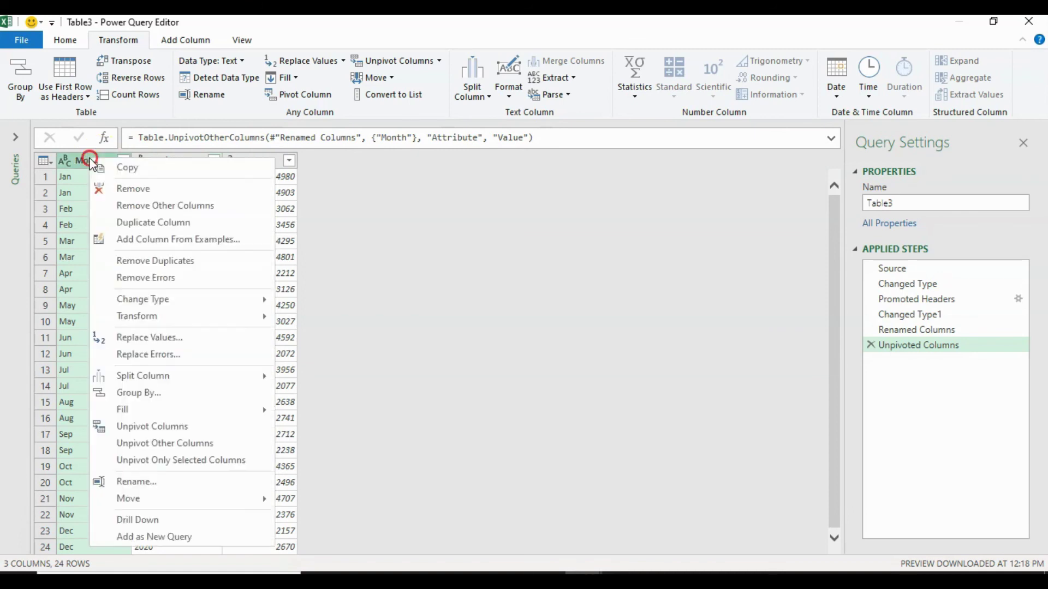
{"action": "left_click", "coordinate": [197, 208]}
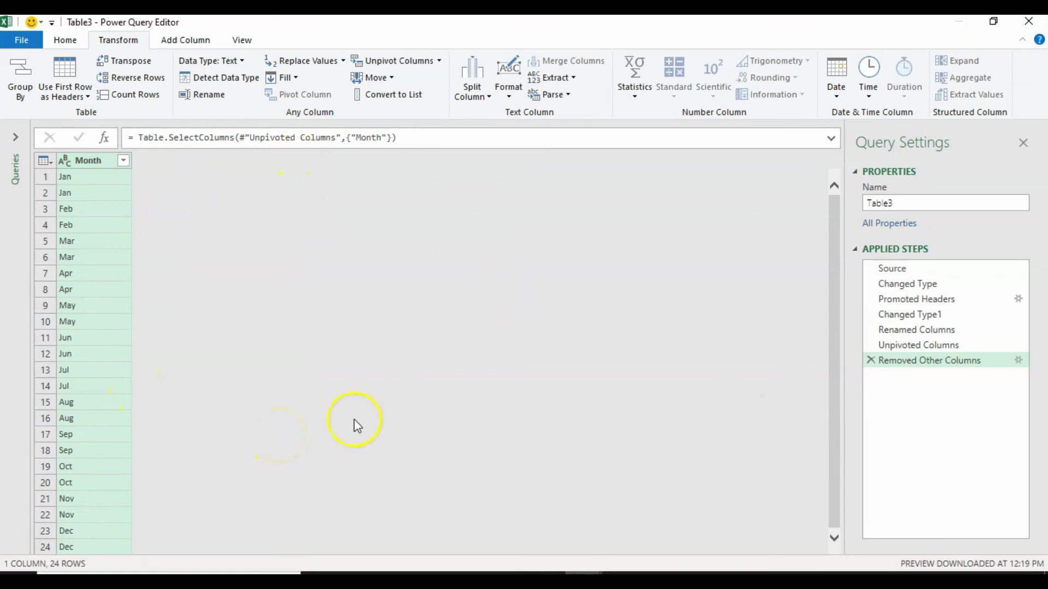
{"action": "left_click", "coordinate": [872, 360]}
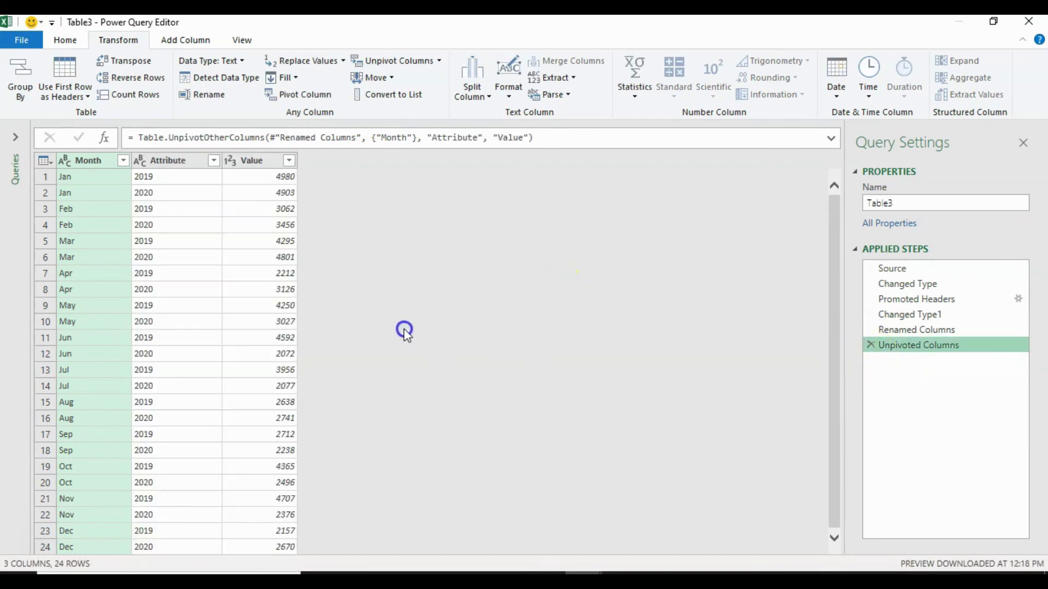
Rename the Attribute column of the unpivoted query to Year
{"action": "left_click", "coordinate": [265, 160]}
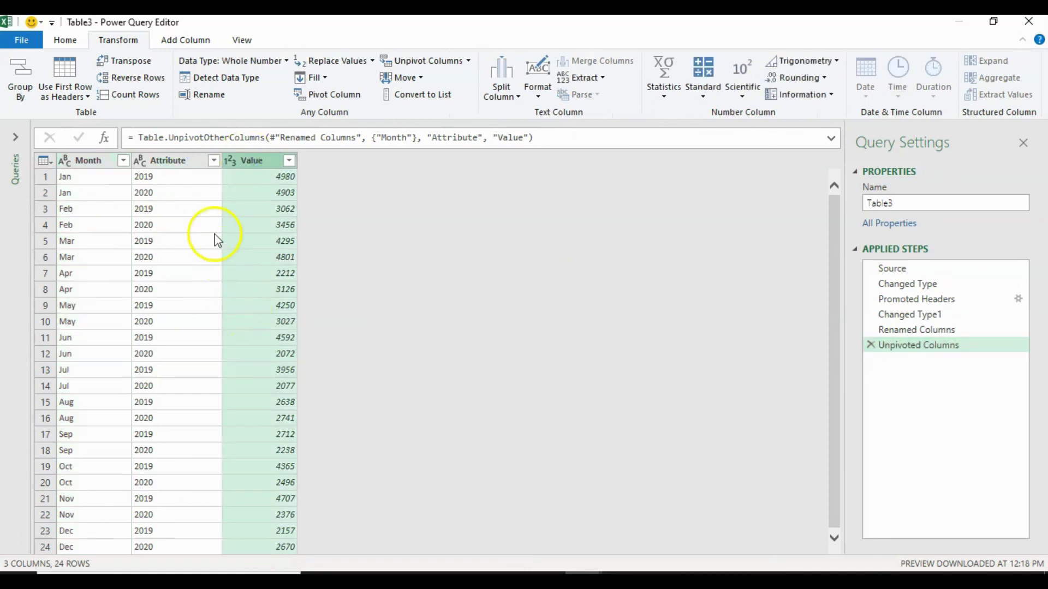
{"action": "double_click", "coordinate": [187, 161]}
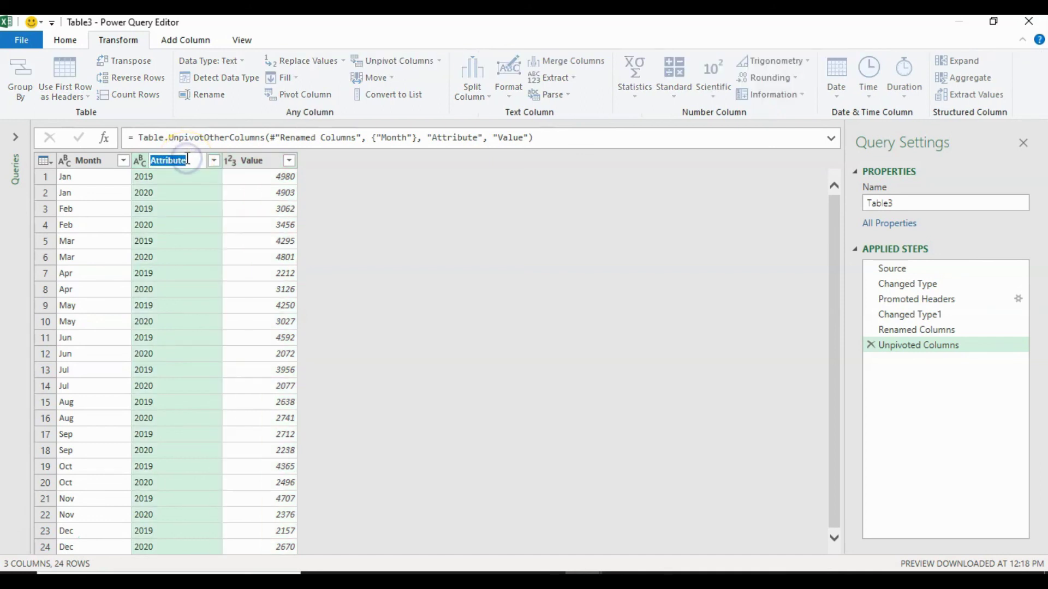
{"action": "type", "text": "Year"}
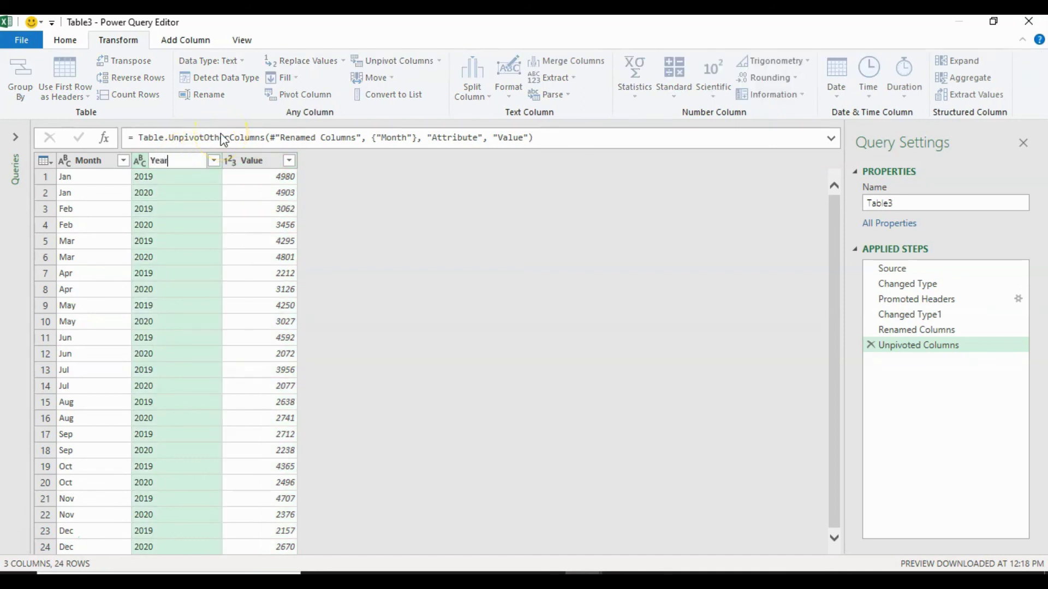
{"action": "key", "text": "Return"}
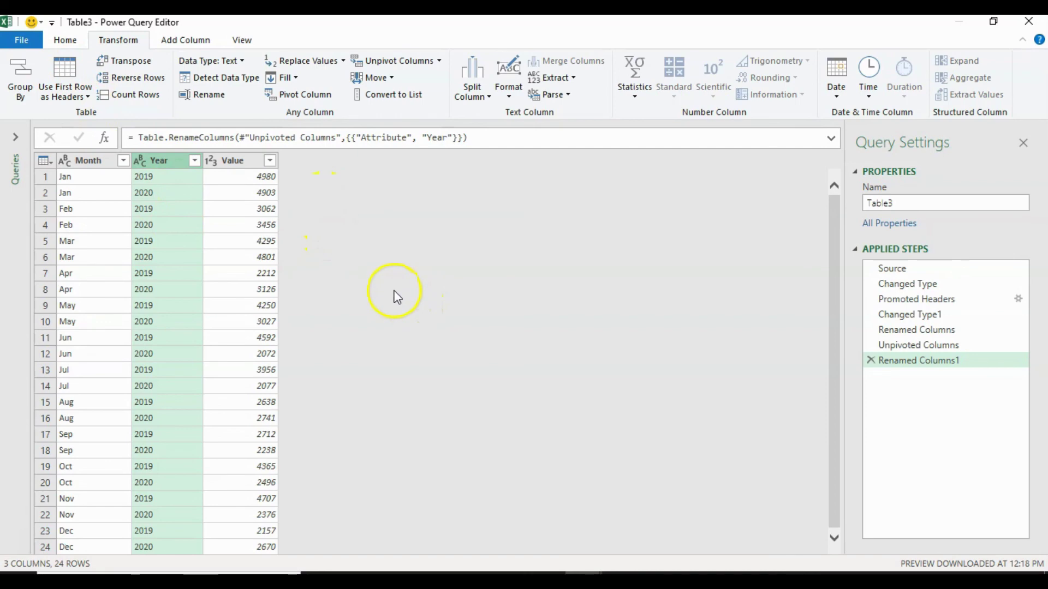
Close the query editor with Load To and choose to load the data as a table in the existing worksheet
{"action": "left_click", "coordinate": [66, 40]}
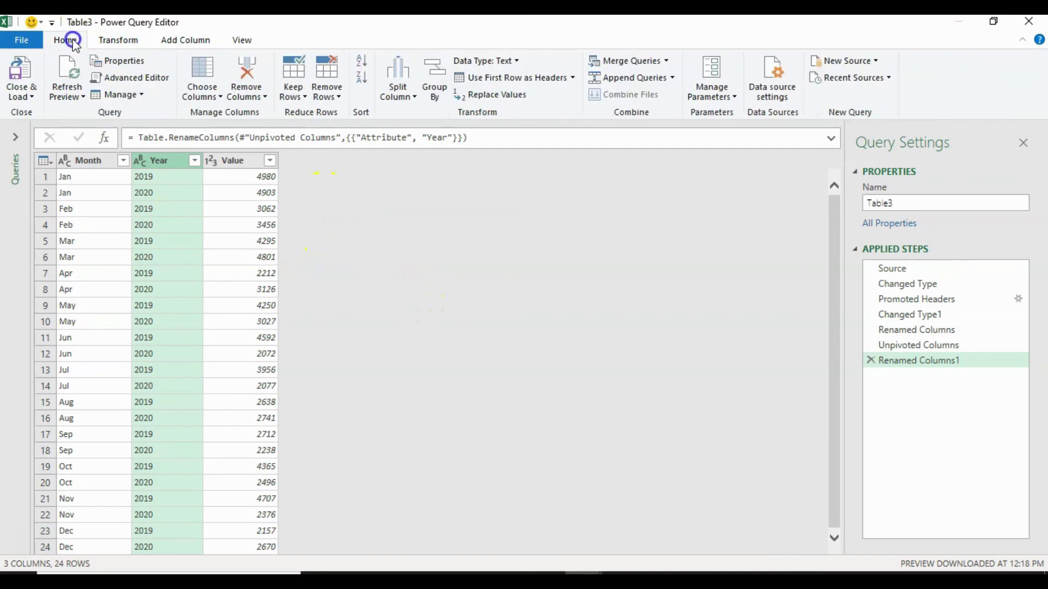
{"action": "left_click", "coordinate": [30, 94]}
{"action": "left_click", "coordinate": [61, 128]}
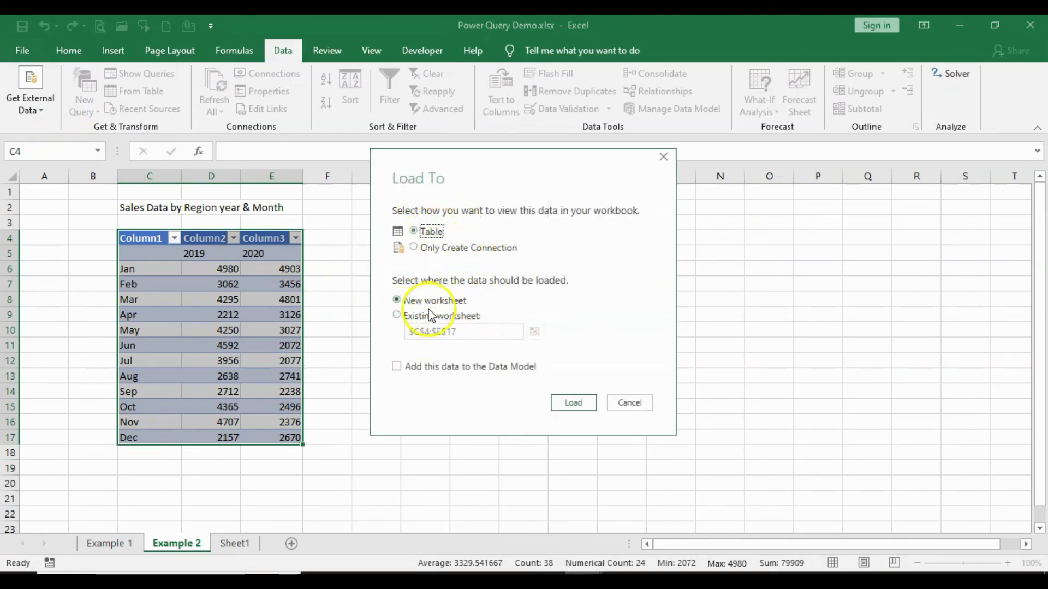
{"action": "left_click_drag", "start_coordinate": [528, 169], "coordinate": [767, 171]}
{"action": "left_click", "coordinate": [633, 302]}
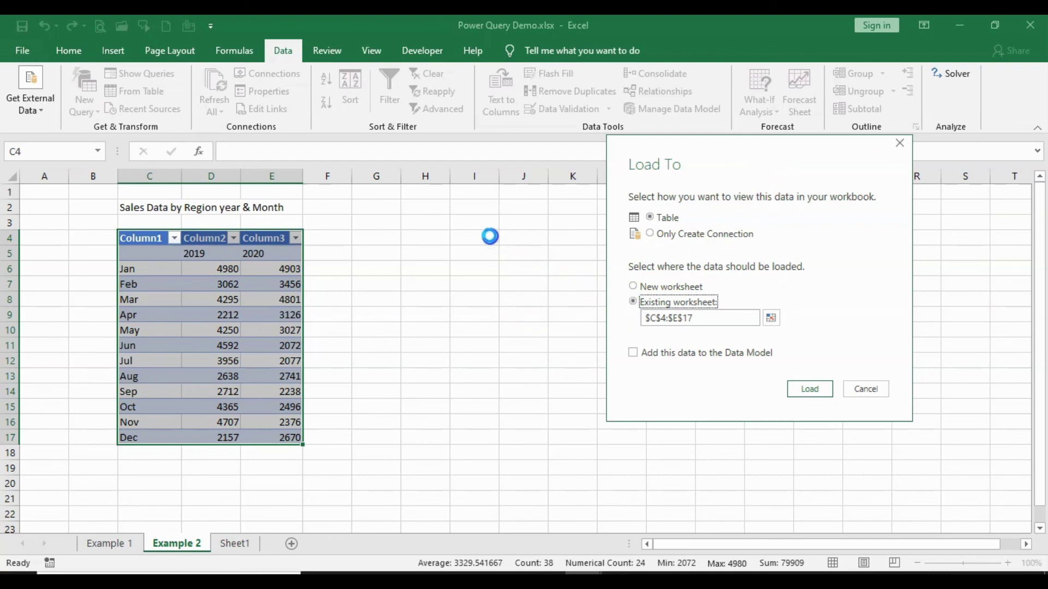
Set the load destination to cell I4 of the Example 2 sheet and load the unpivoted table
{"action": "double_click", "coordinate": [650, 318]}
{"action": "key", "text": "BackSpace"}
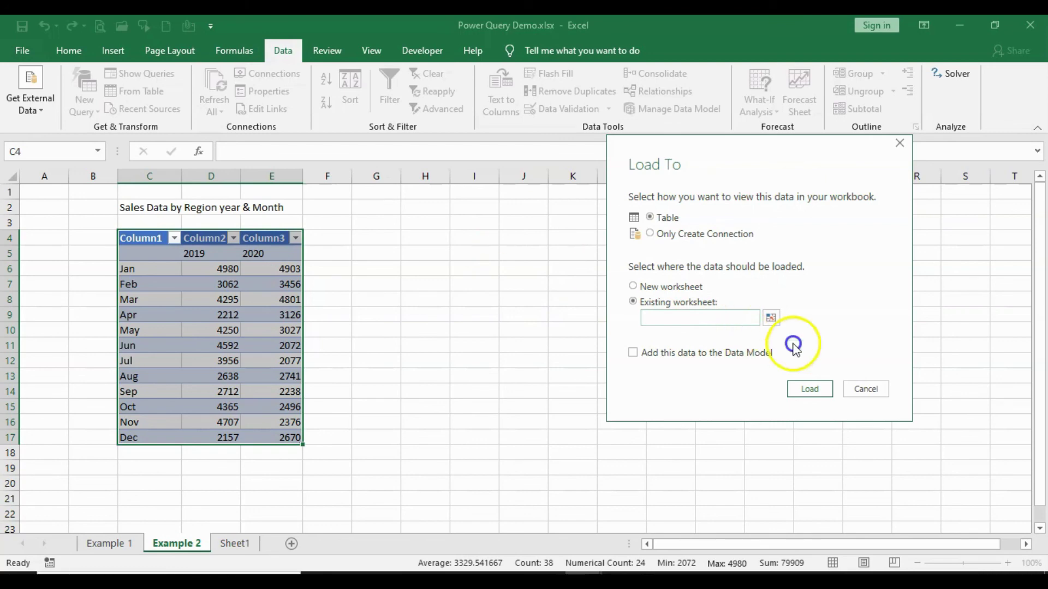
{"action": "left_click", "coordinate": [770, 317]}
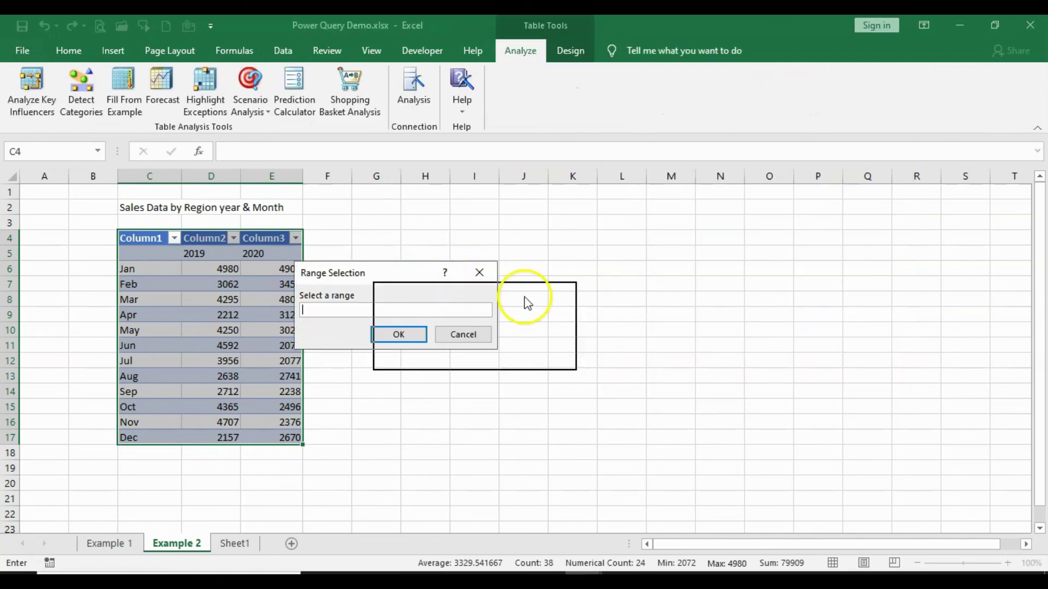
{"action": "left_click_drag", "start_coordinate": [404, 274], "coordinate": [865, 291]}
{"action": "left_click", "coordinate": [489, 239]}
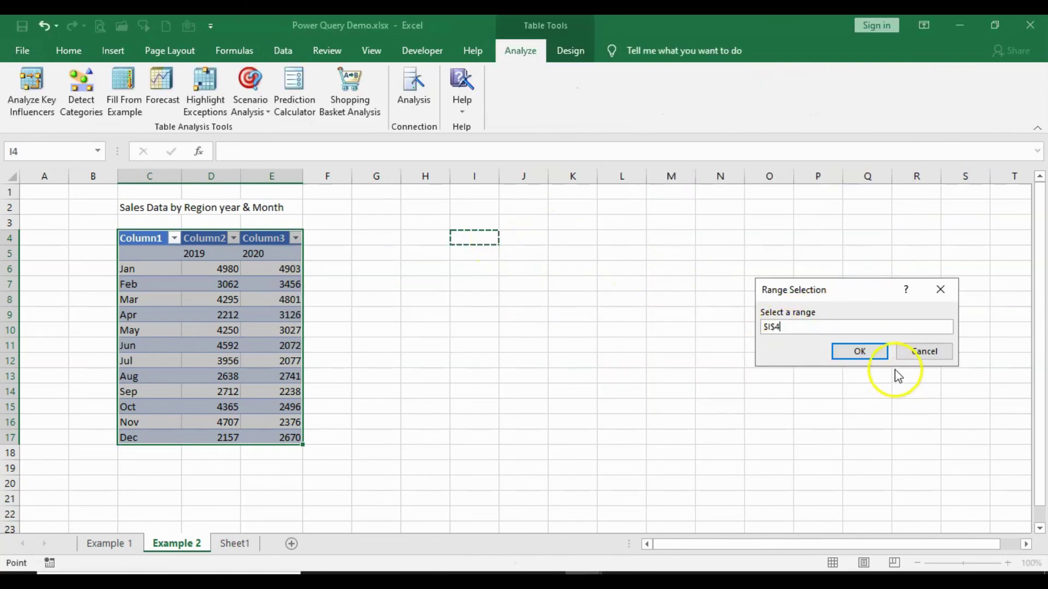
{"action": "left_click", "coordinate": [862, 353]}
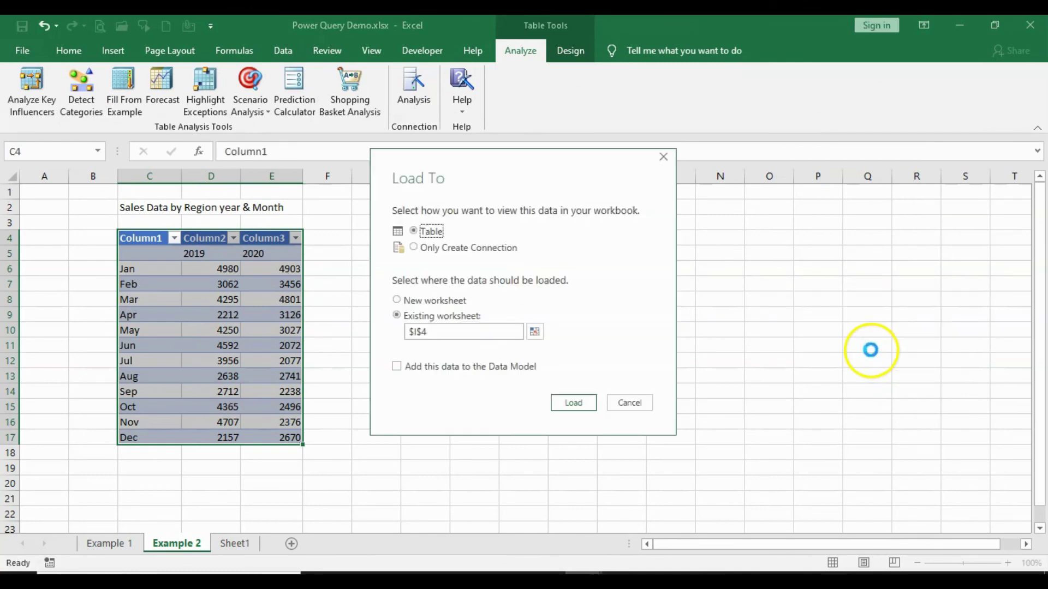
{"action": "left_click", "coordinate": [581, 404]}
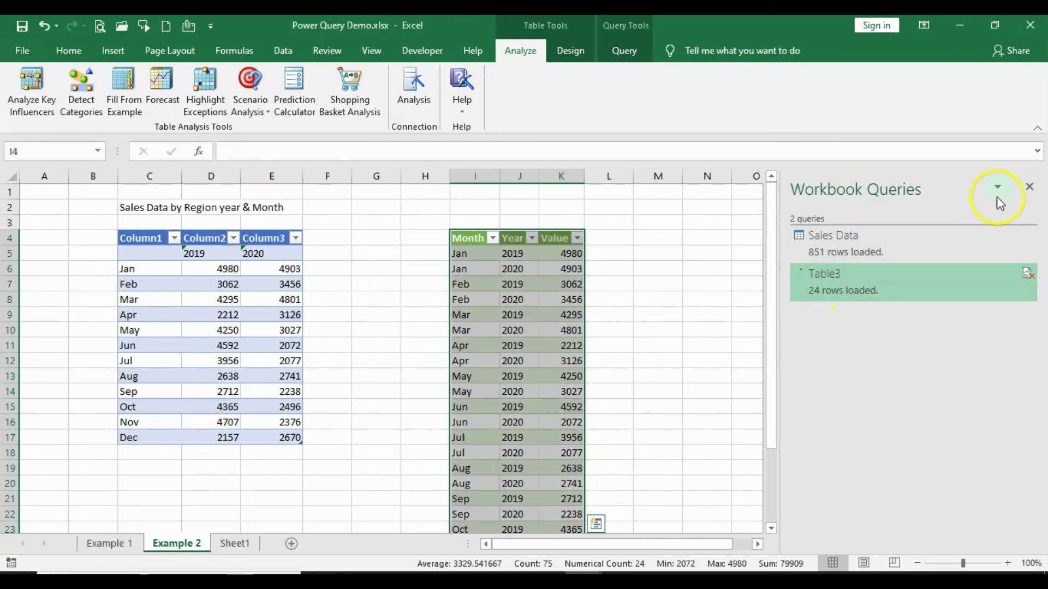
Deselect the loaded table and close the Workbook Queries pane
{"action": "mouse_move", "coordinate": [867, 287]}
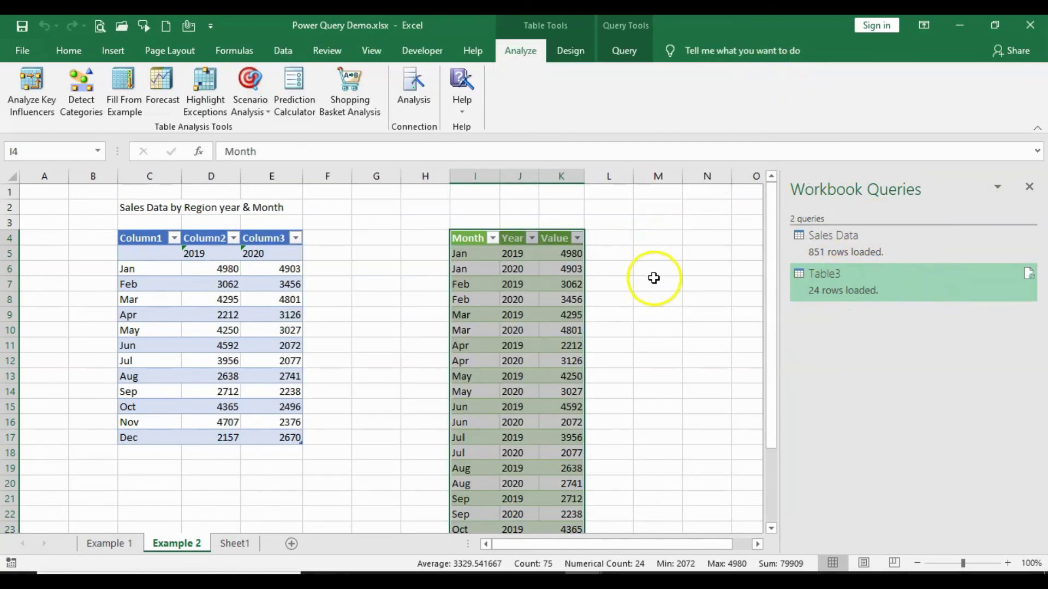
{"action": "left_click", "coordinate": [657, 282]}
{"action": "left_click", "coordinate": [1029, 187]}
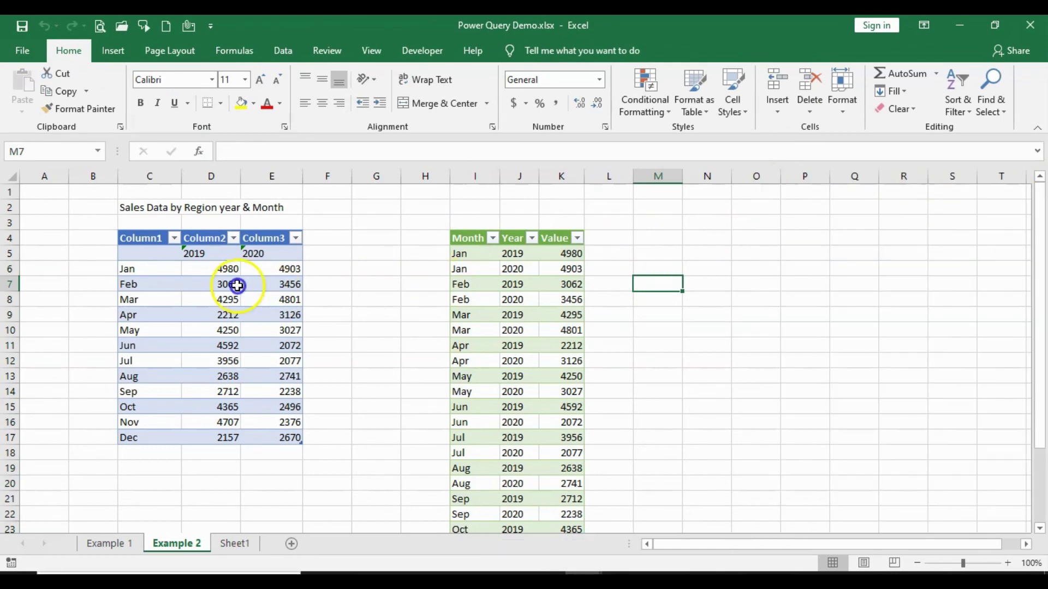
Compare the source sales rows with the unpivoted table and widen the Month, Year and Value columns
{"action": "left_click_drag", "start_coordinate": [147, 268], "coordinate": [253, 437]}
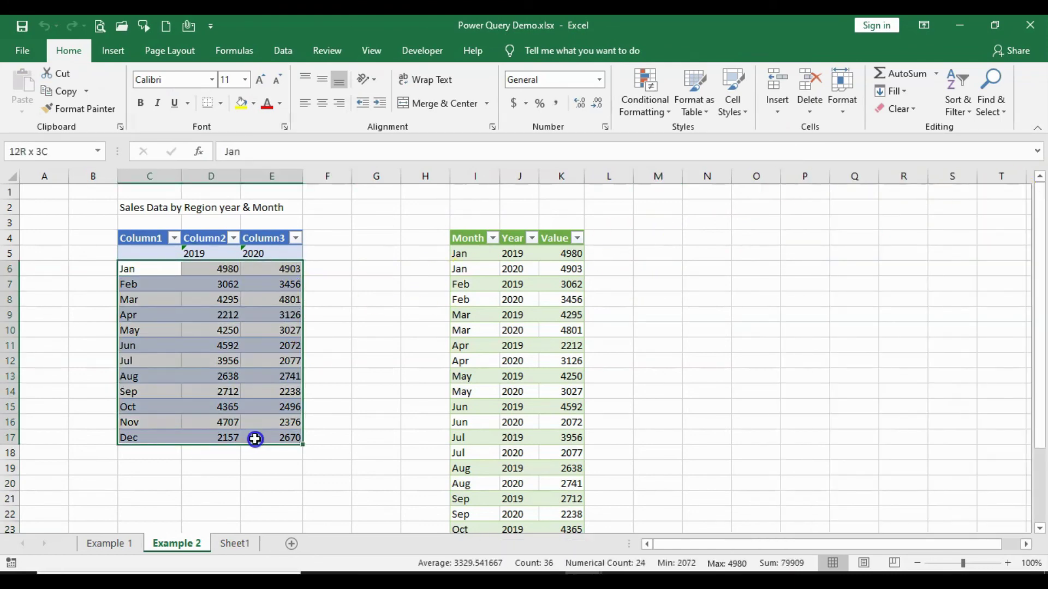
{"action": "left_click", "coordinate": [567, 271]}
{"action": "scroll", "coordinate": [573, 299], "scroll_direction": "down", "scroll_amount": 3}
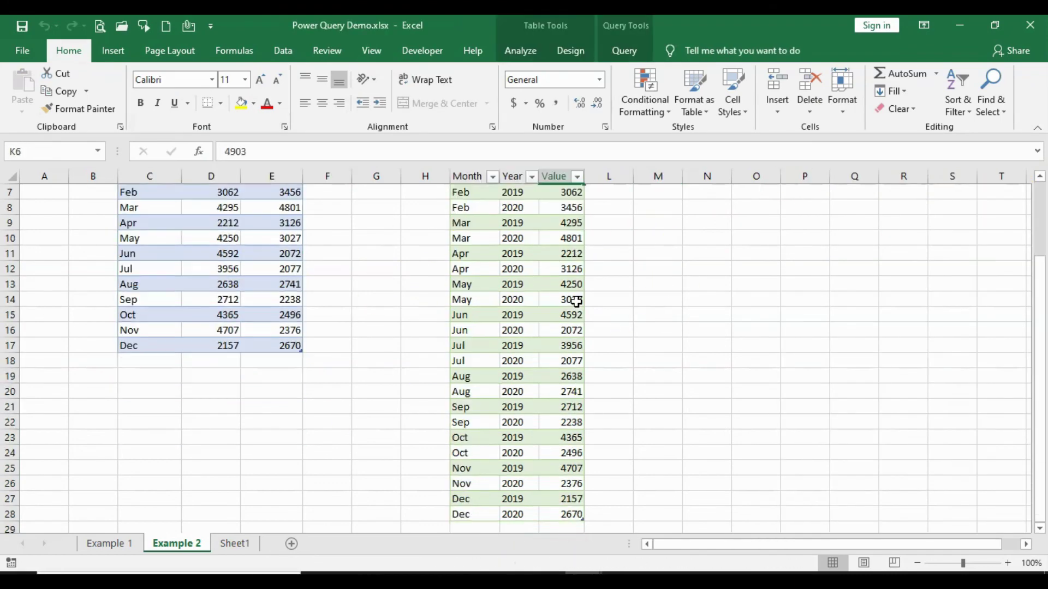
{"action": "scroll", "coordinate": [576, 305], "scroll_direction": "up", "scroll_amount": 3}
{"action": "scroll", "coordinate": [576, 306], "scroll_direction": "down", "scroll_amount": 2}
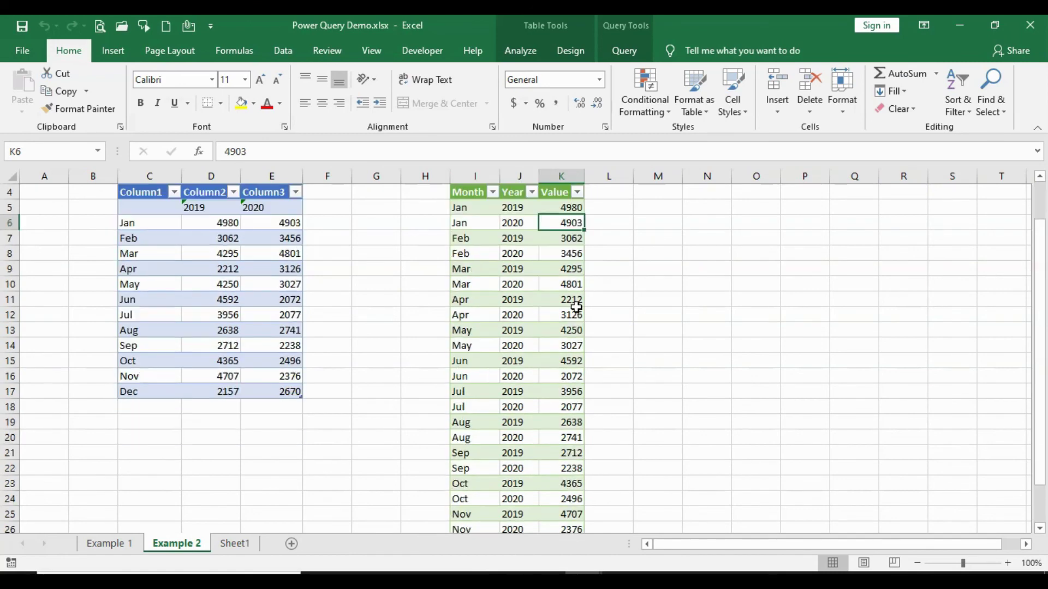
{"action": "scroll", "coordinate": [576, 308], "scroll_direction": "up", "scroll_amount": 2}
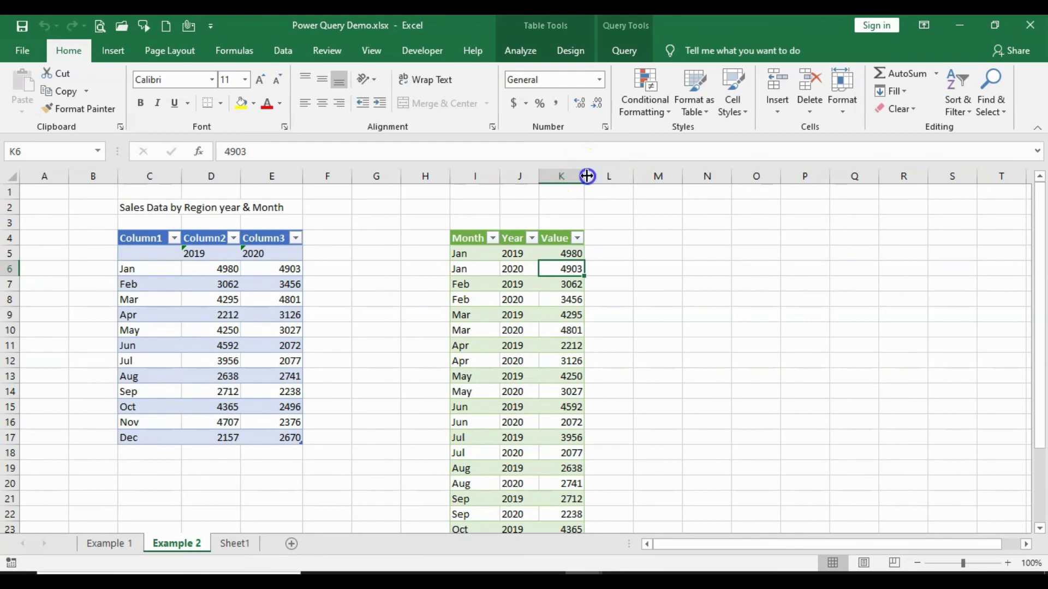
{"action": "left_click_drag", "start_coordinate": [584, 175], "coordinate": [596, 178]}
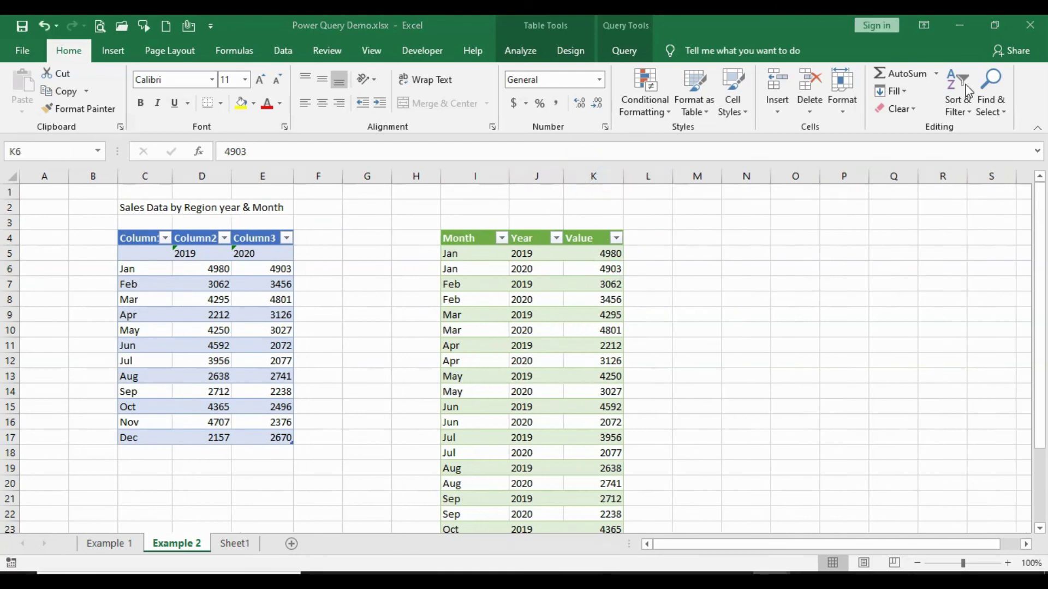